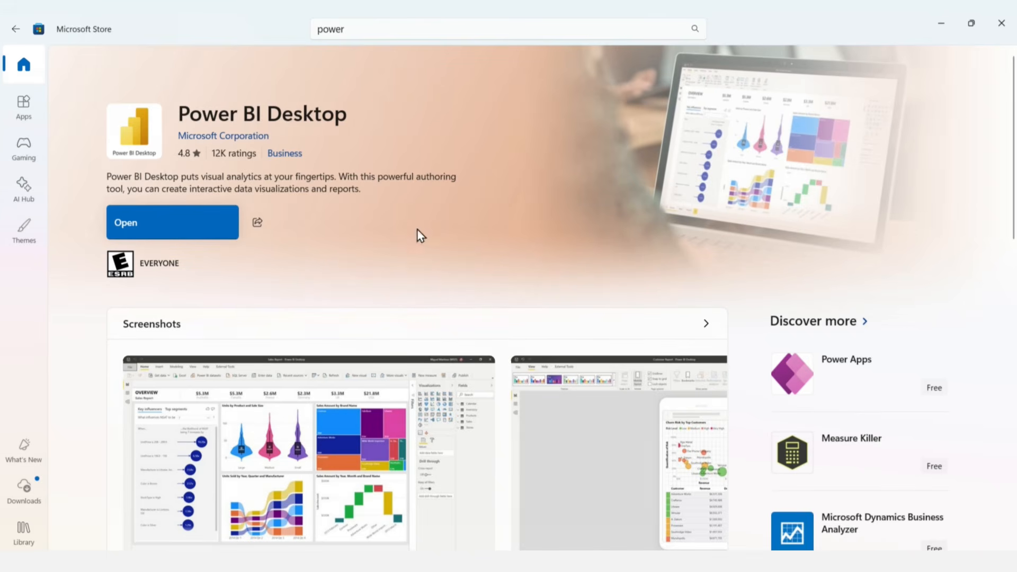
# Step: Switch to Power BI Desktop and start a blank report
pyautogui.click(196, 217)
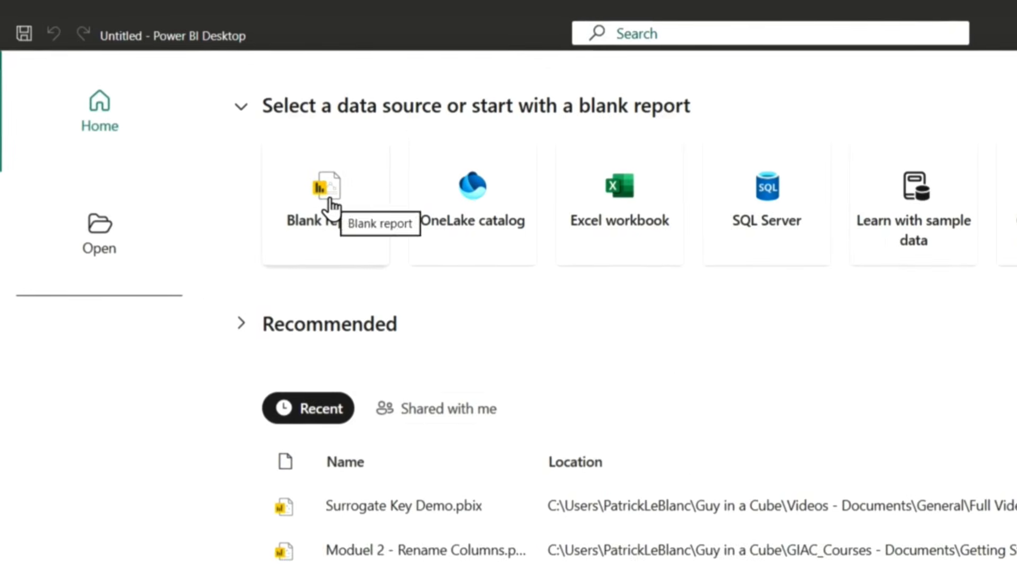
pyautogui.click(327, 204)
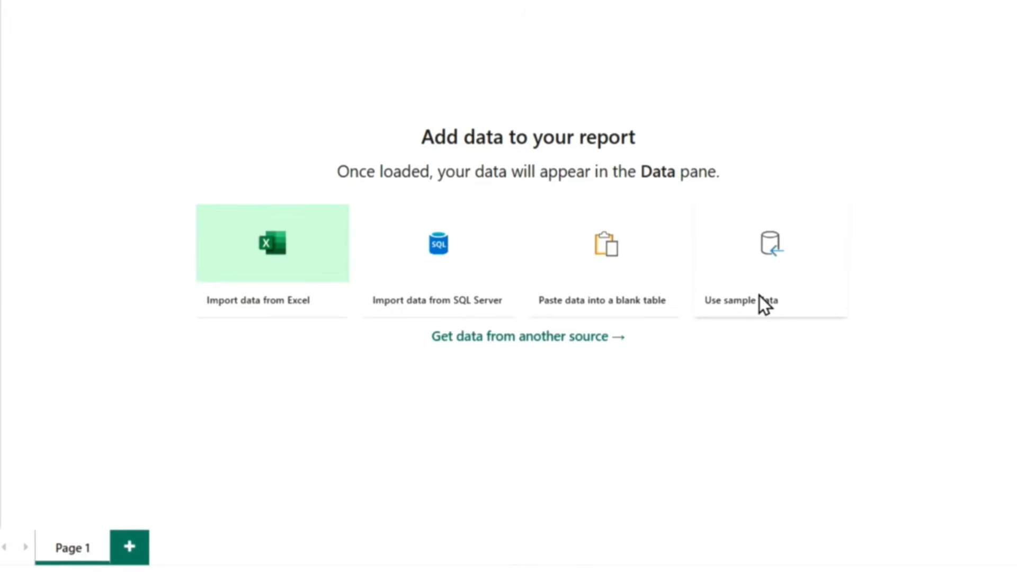
pyautogui.click(759, 296)
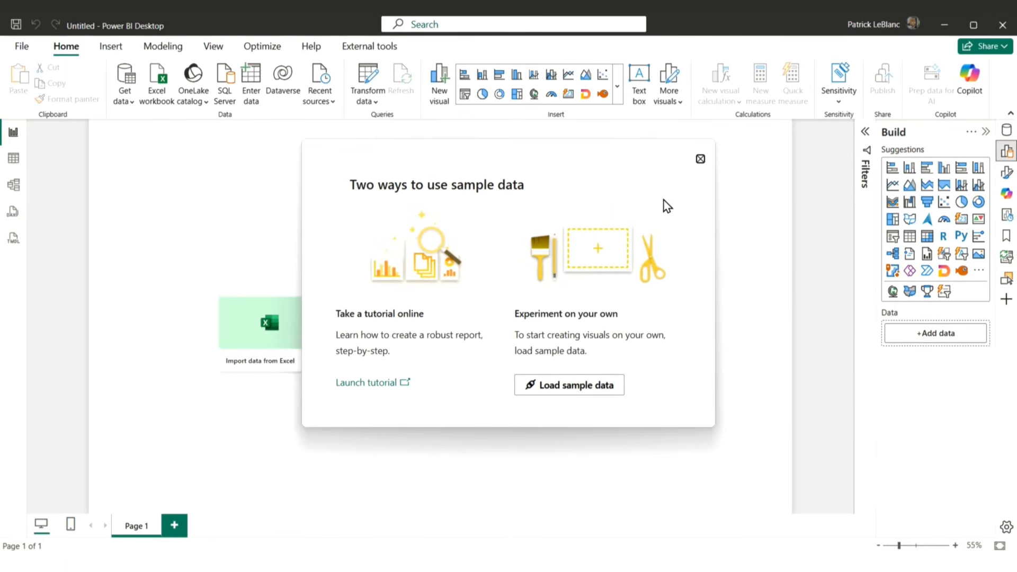
pyautogui.click(700, 159)
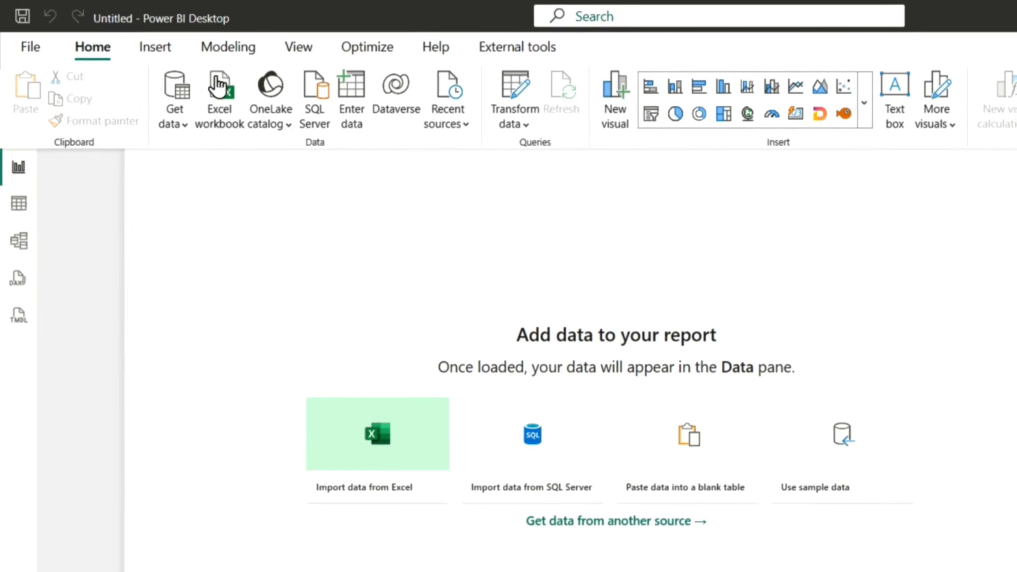
# Step: Start a new Excel workbook connection from the full list of data sources
pyautogui.click(182, 127)
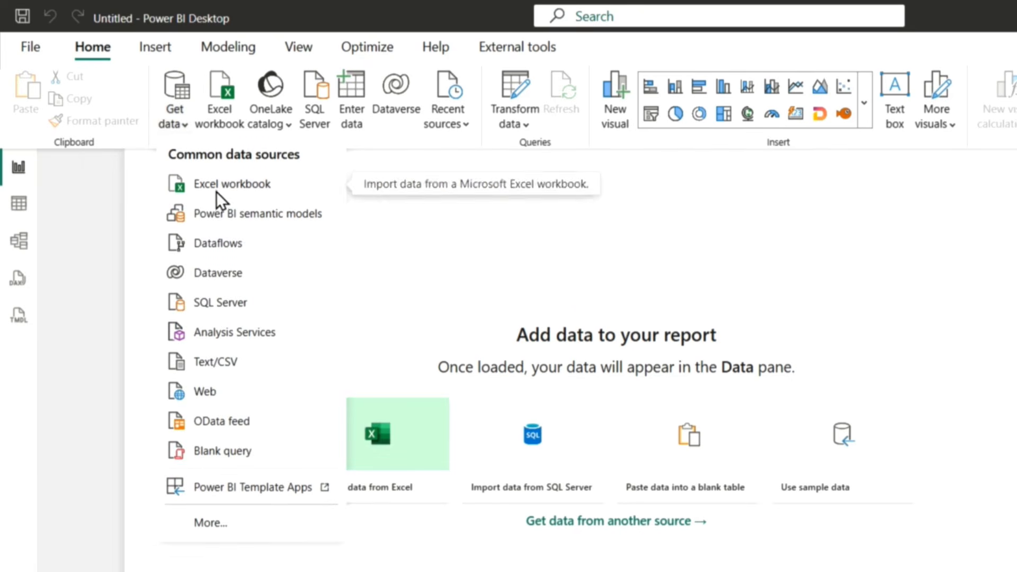
pyautogui.click(248, 524)
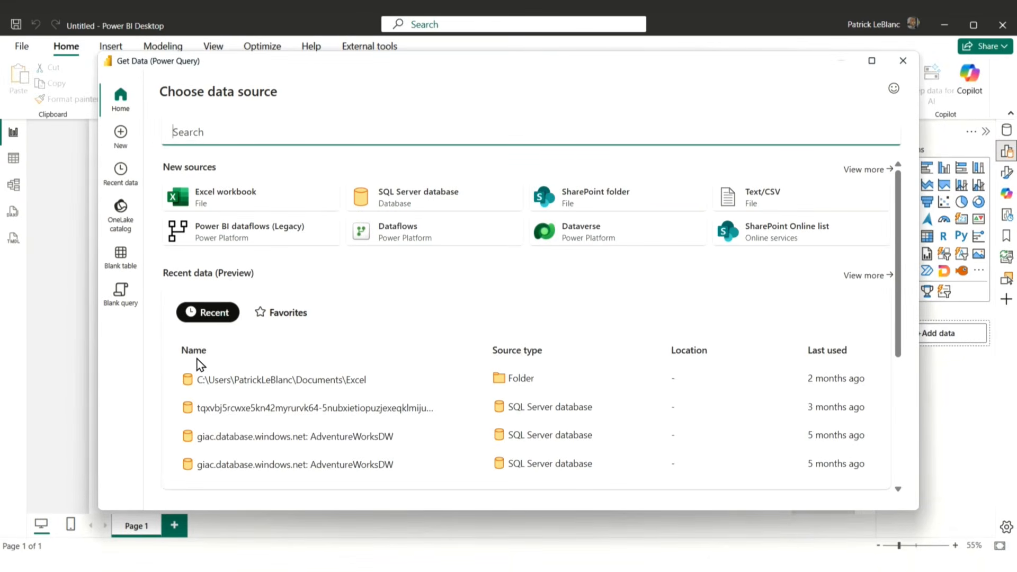
pyautogui.click(119, 136)
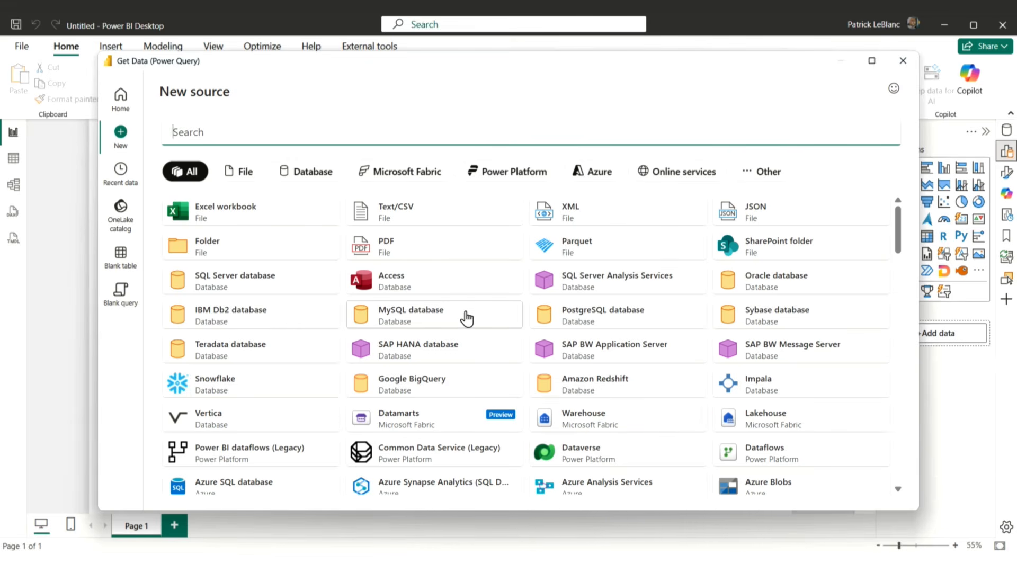
pyautogui.click(239, 211)
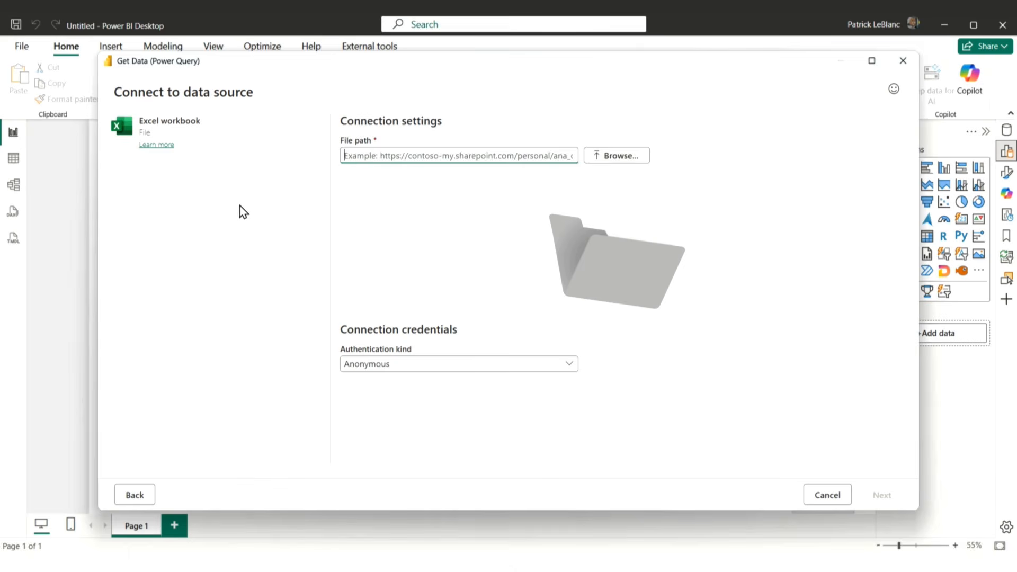
# Step: Choose Financial Sample.xlsx from the Module 1 assets folder as the source file and connect to it
pyautogui.click(607, 159)
pyautogui.click(415, 179)
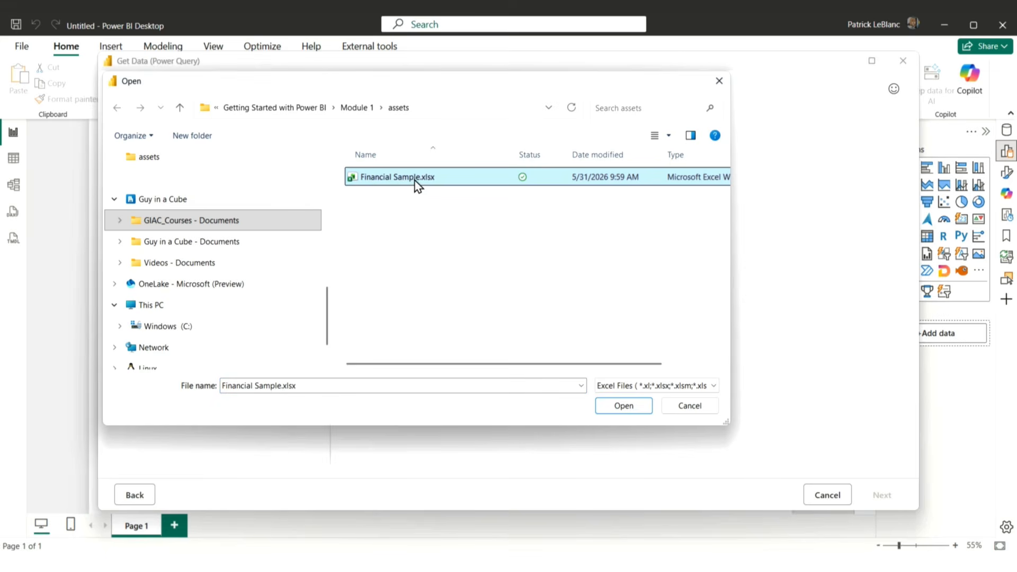
pyautogui.click(635, 407)
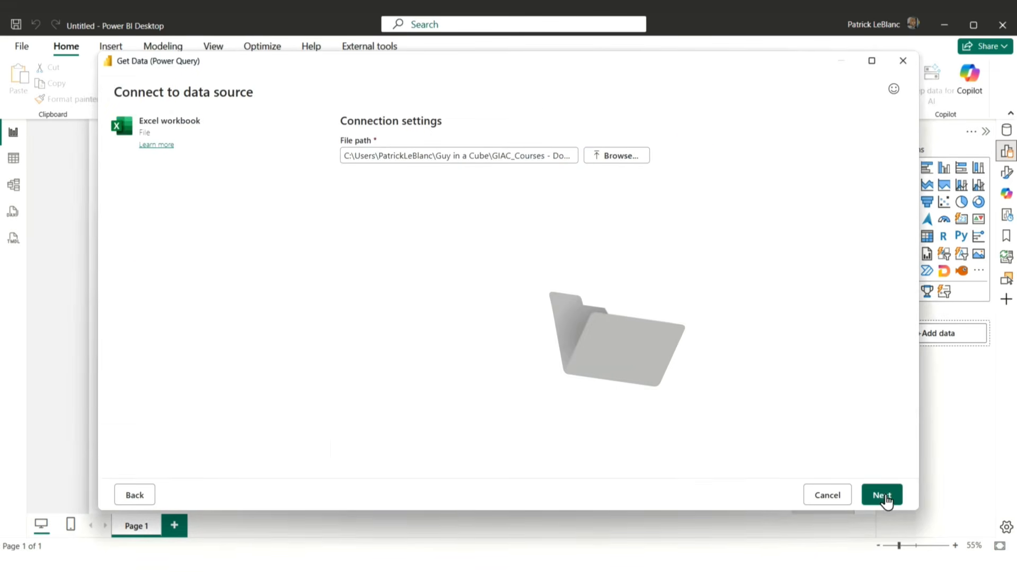
pyautogui.click(882, 496)
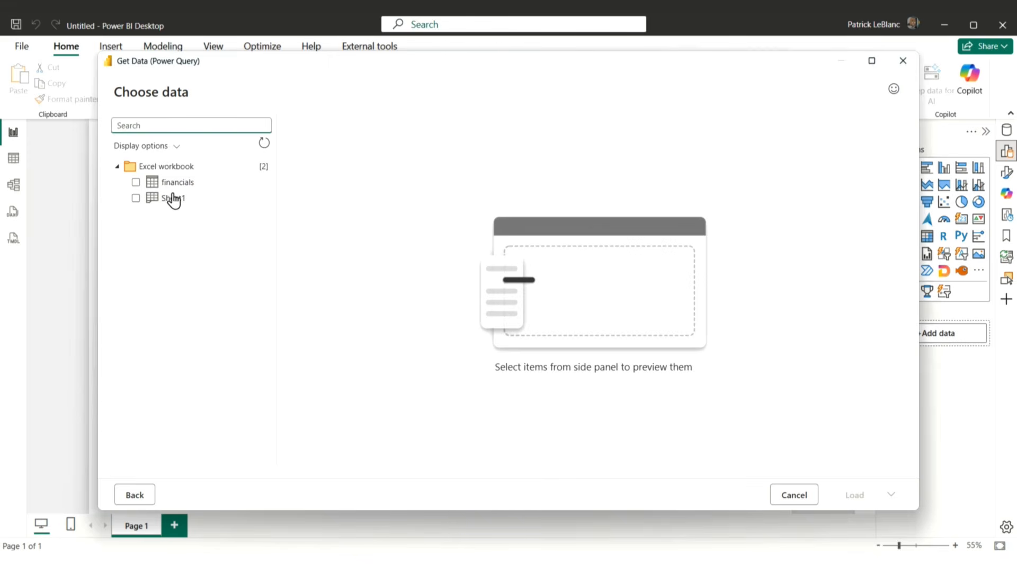
# Step: Select the financials table from the workbook and open it for transformation in Power Query Editor
pyautogui.click(137, 183)
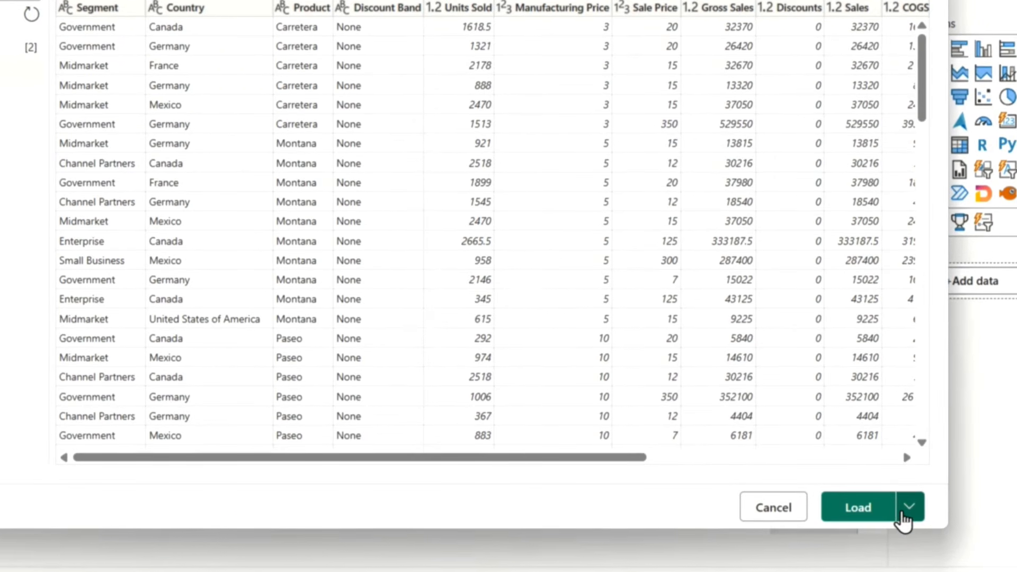
pyautogui.click(903, 515)
pyautogui.click(832, 471)
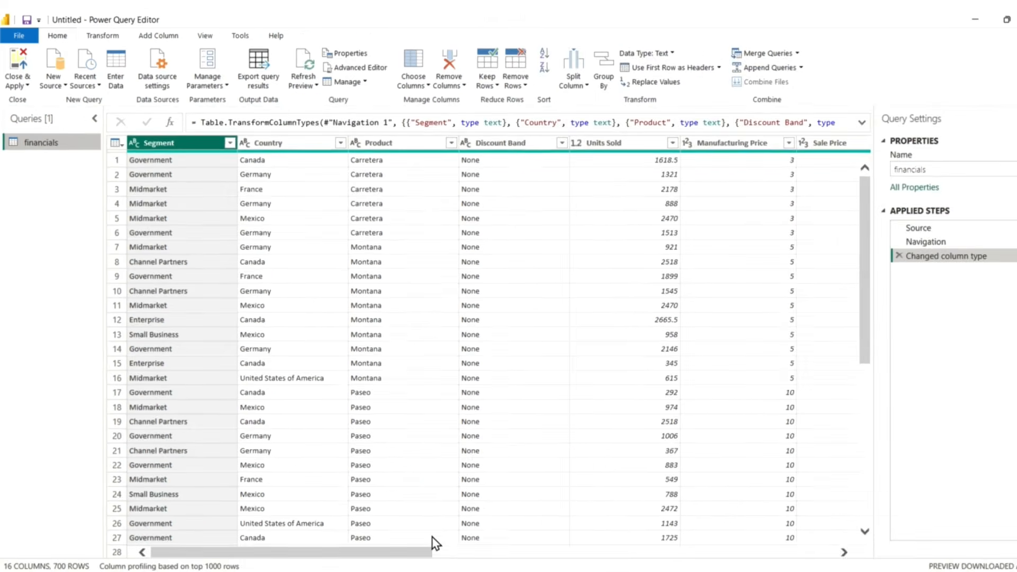
# Step: Rename the Sales column of the financials query to Net Sales
pyautogui.moveTo(426, 555); pyautogui.dragTo(585, 546)
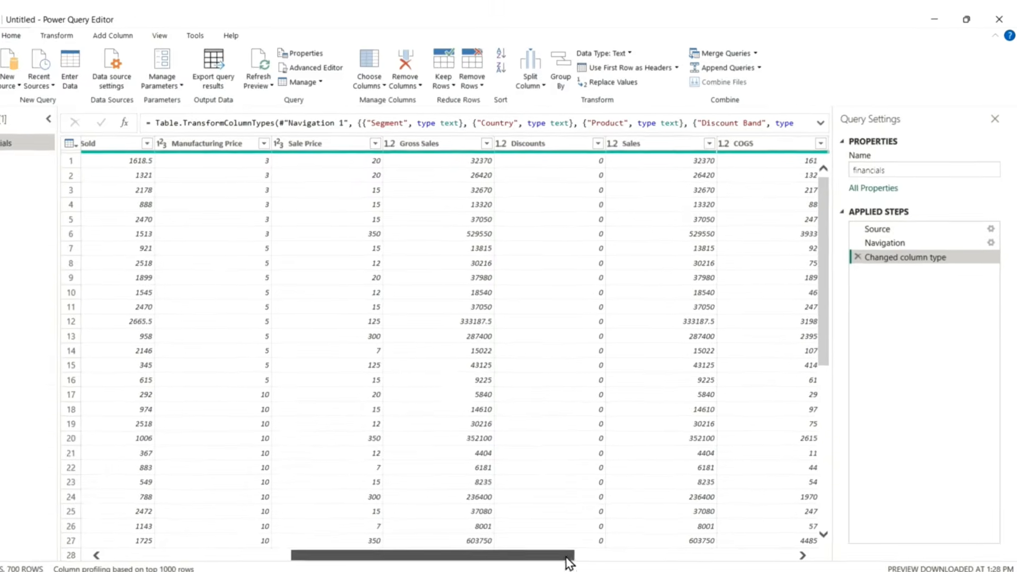
pyautogui.click(669, 141)
pyautogui.doubleClick(533, 178)
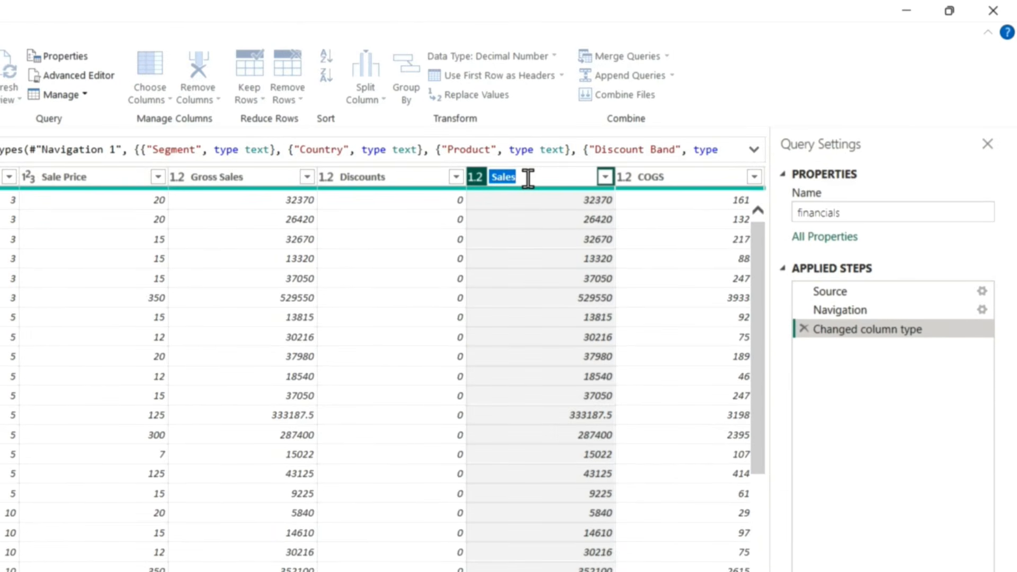
pyautogui.press('BackSpace')
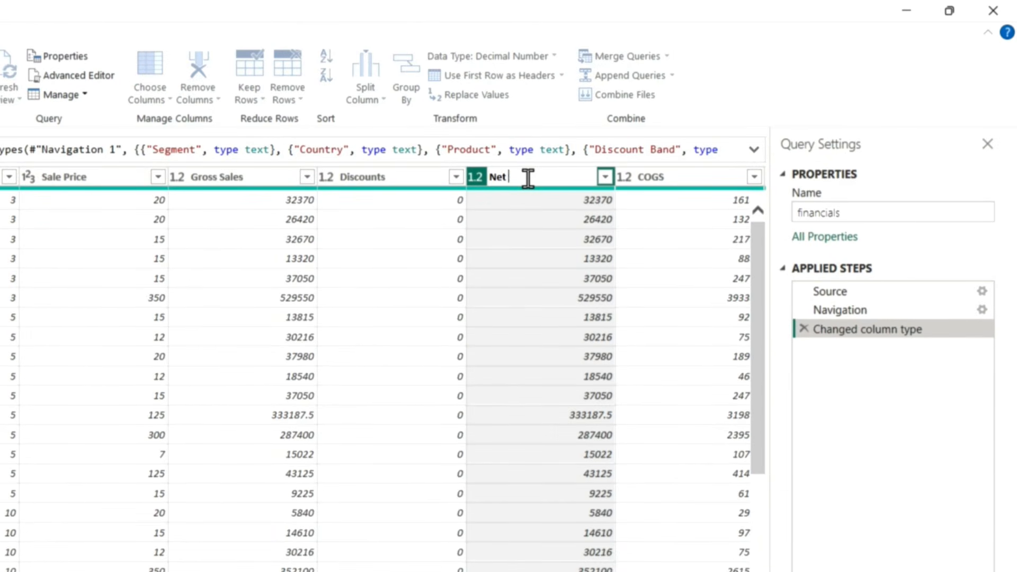
pyautogui.press('Return')
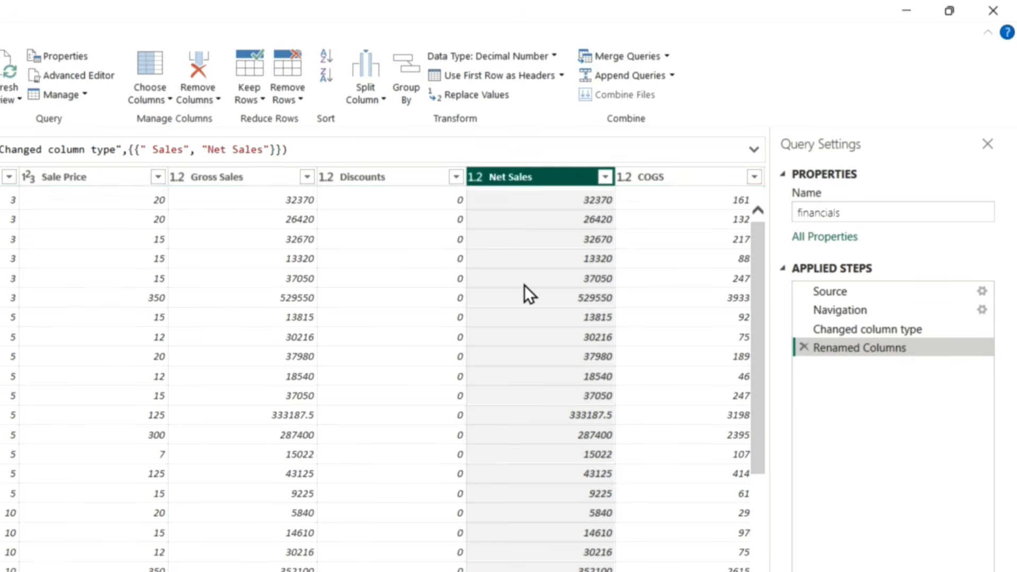
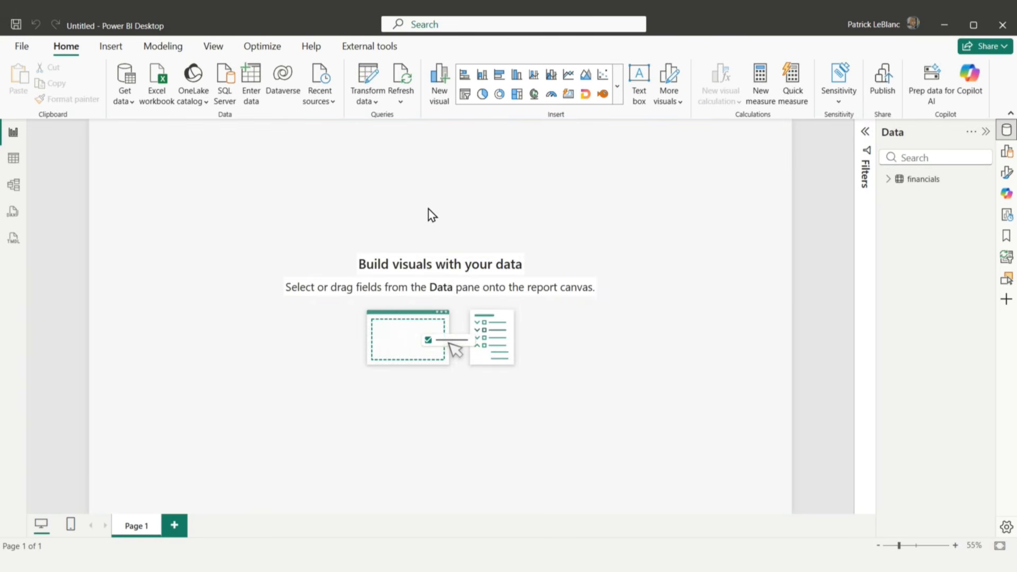
# Step: Show the data model diagram, enlarge the financials table card until all its fields fit, and shift it toward the middle of the canvas
pyautogui.click(15, 191)
pyautogui.moveTo(148, 192); pyautogui.dragTo(266, 221)
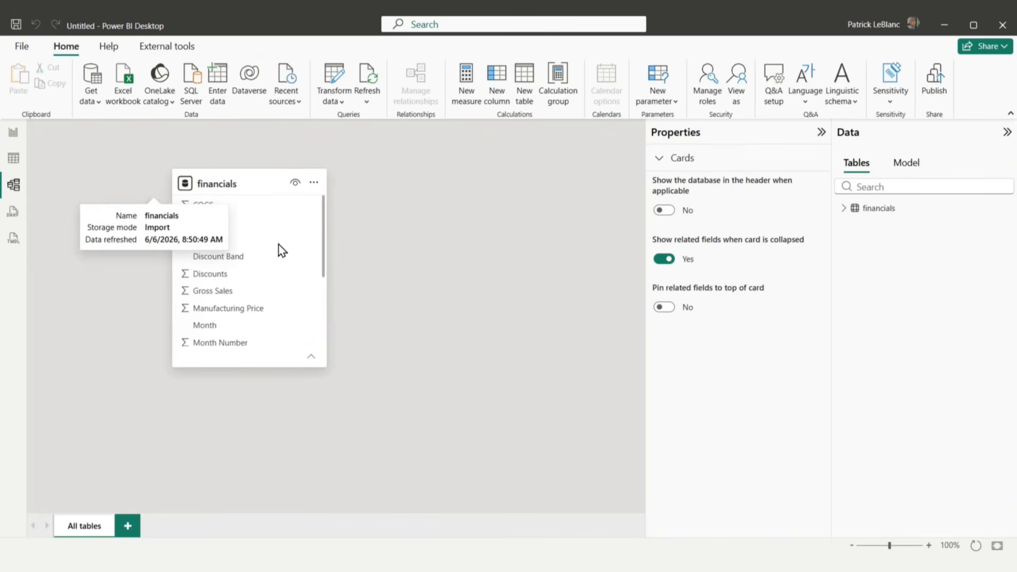
pyautogui.moveTo(325, 367); pyautogui.dragTo(390, 514)
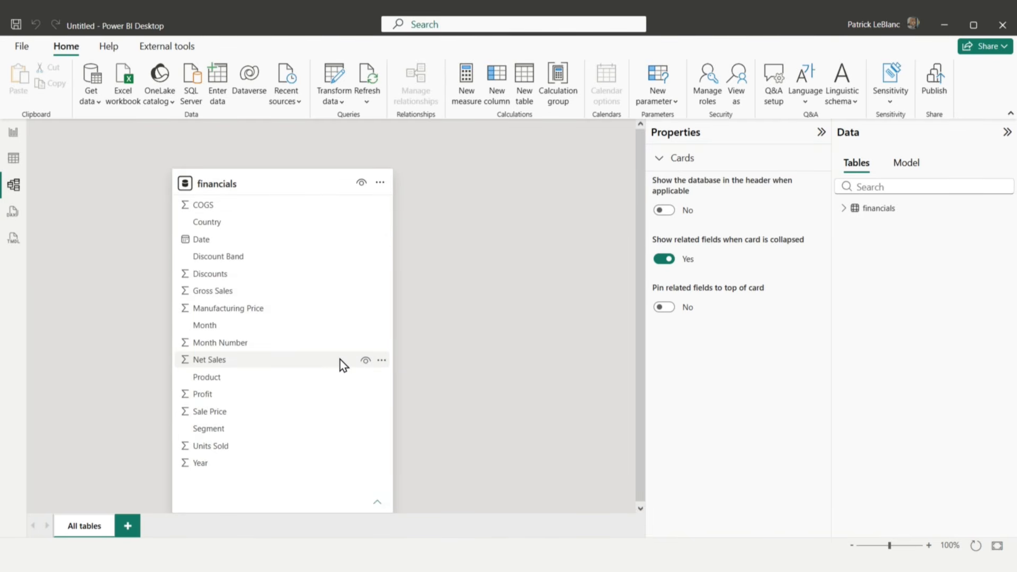
pyautogui.moveTo(293, 182); pyautogui.dragTo(310, 157)
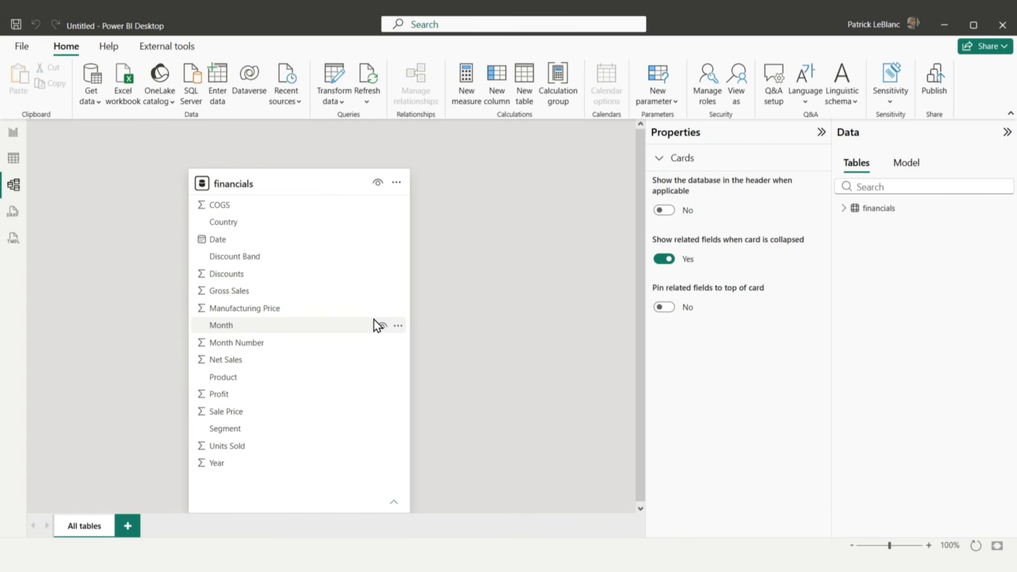
pyautogui.moveTo(396, 182); pyautogui.dragTo(409, 161)
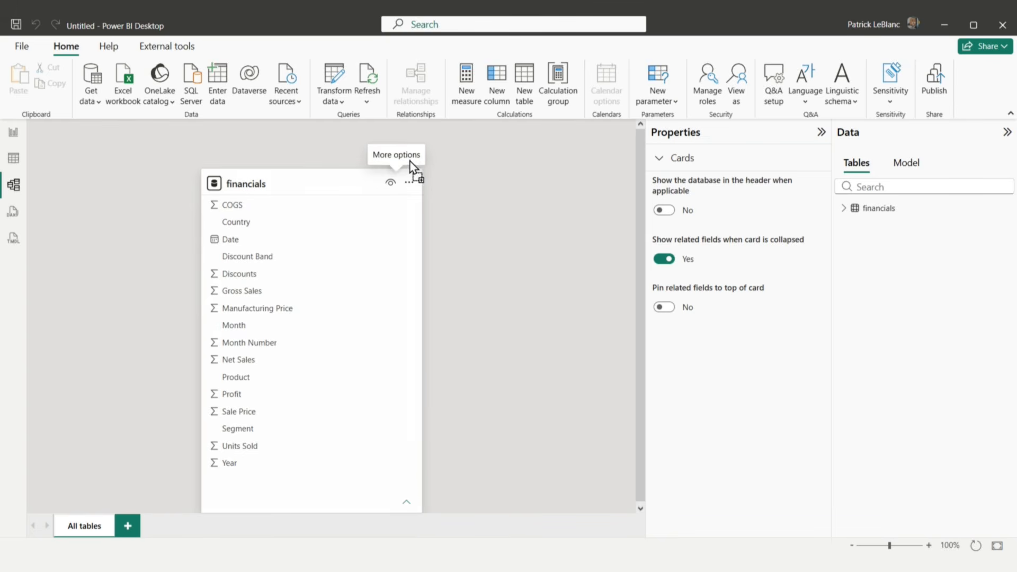
pyautogui.moveTo(350, 179); pyautogui.dragTo(357, 155)
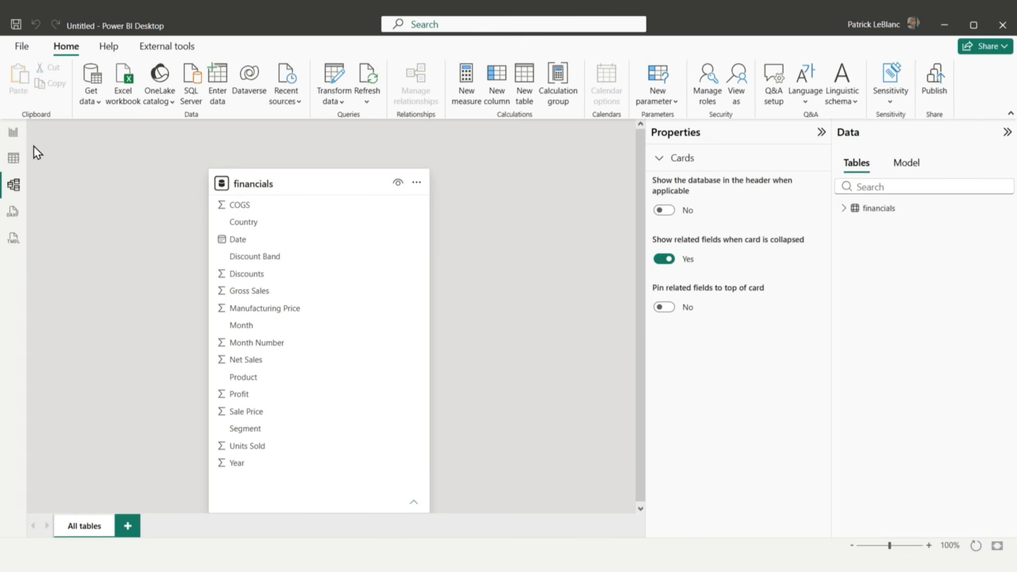
# Step: Create a calculated table named Date in the table view, defined with CALENDARAUTO()
pyautogui.click(13, 158)
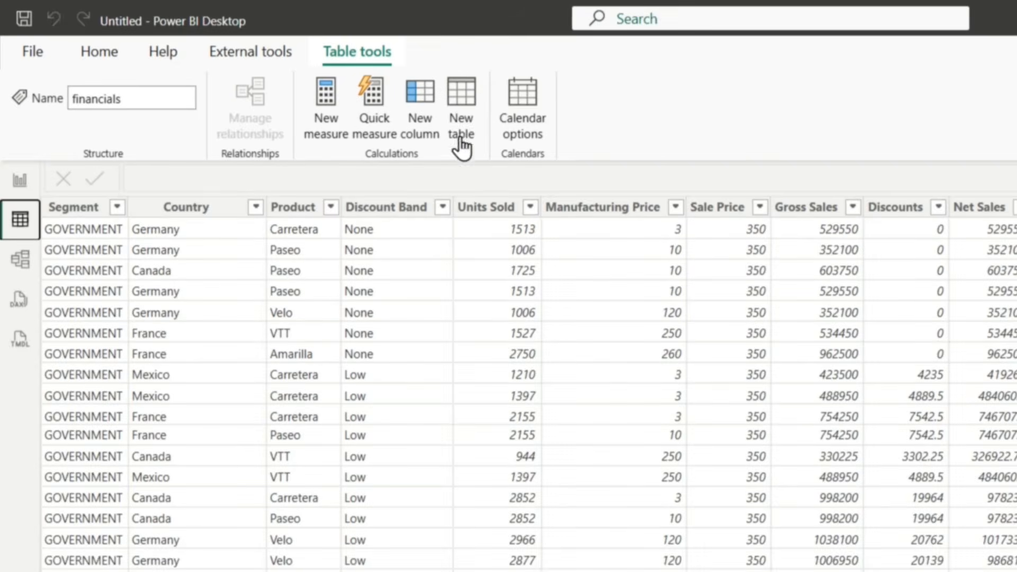
pyautogui.click(459, 111)
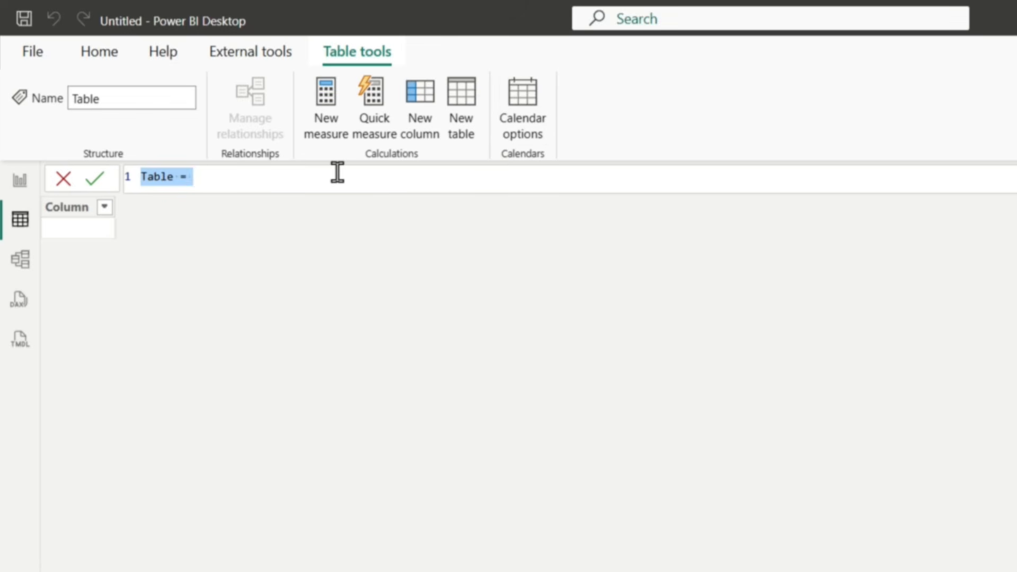
pyautogui.write('Date ')
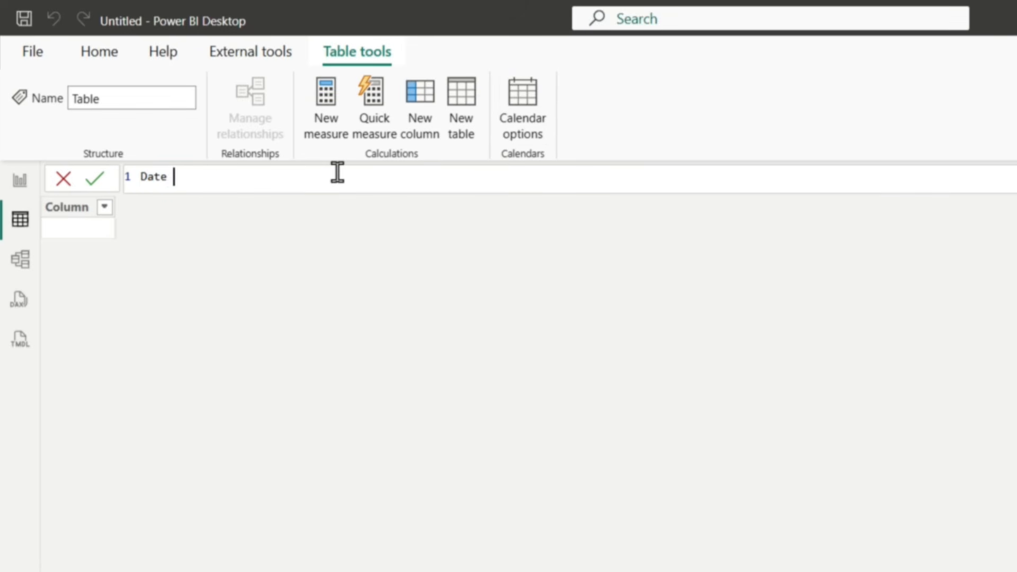
pyautogui.write('=')
pyautogui.hotkey('shift', 'Return')
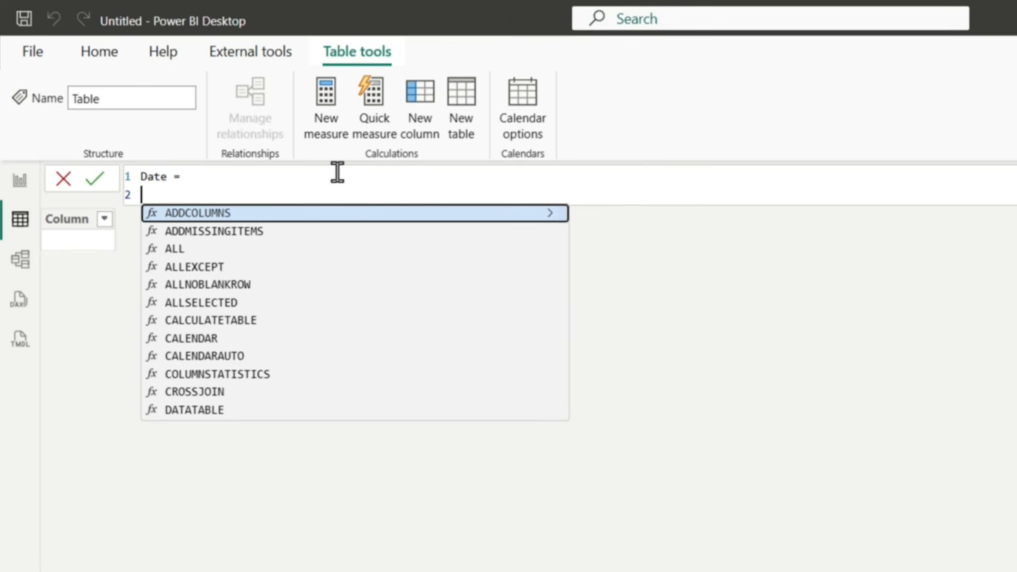
pyautogui.write('cal')
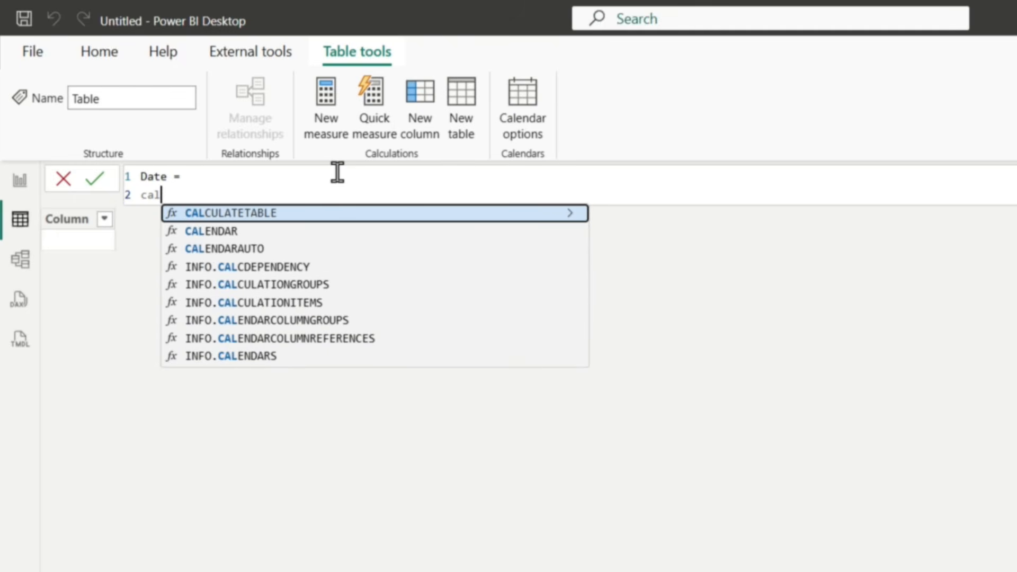
pyautogui.press('Down')
pyautogui.press('Down')
pyautogui.press('Tab')
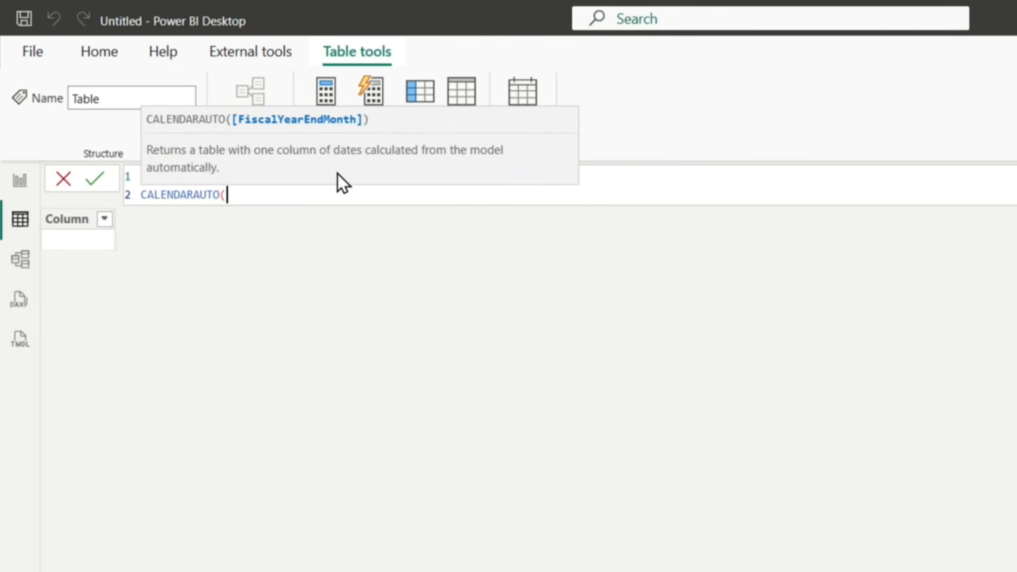
pyautogui.write(')')
pyautogui.press('Home')
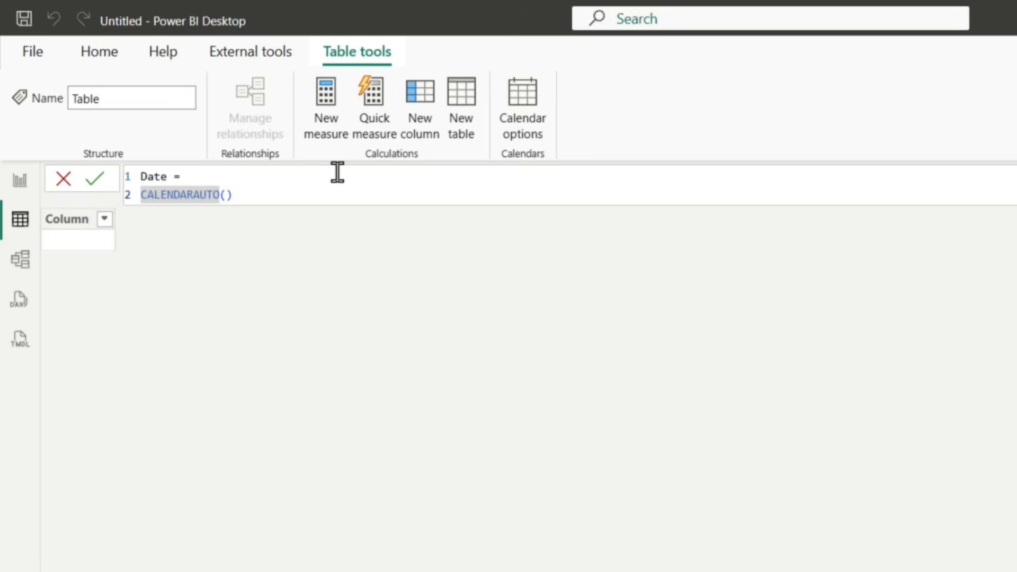
# Step: Wrap CALENDARAUTO() in ADDCOLUMNS and add a "Year" column calculated as YEAR([Date])
pyautogui.write('add')
pyautogui.press('Tab')
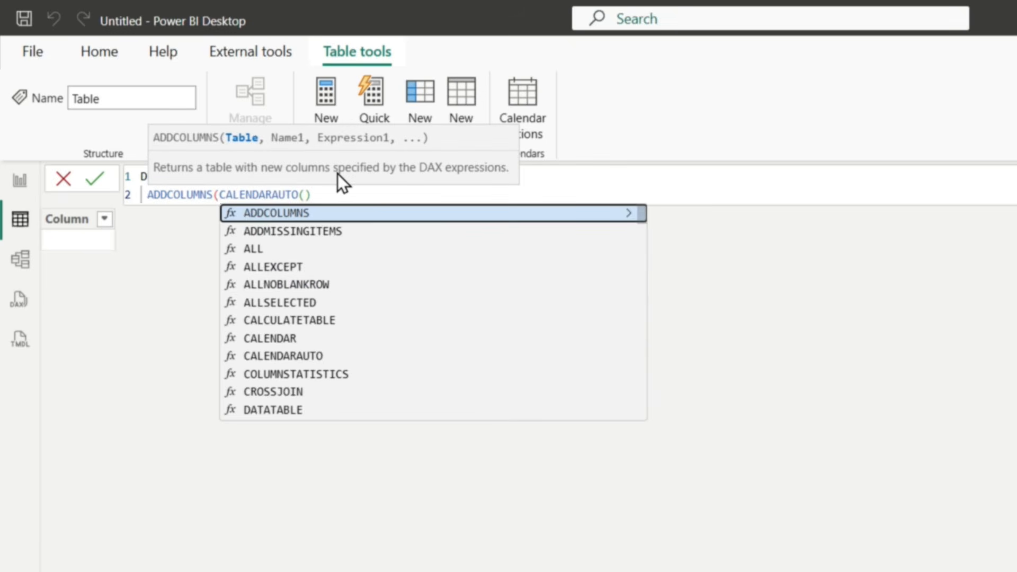
pyautogui.press('End')
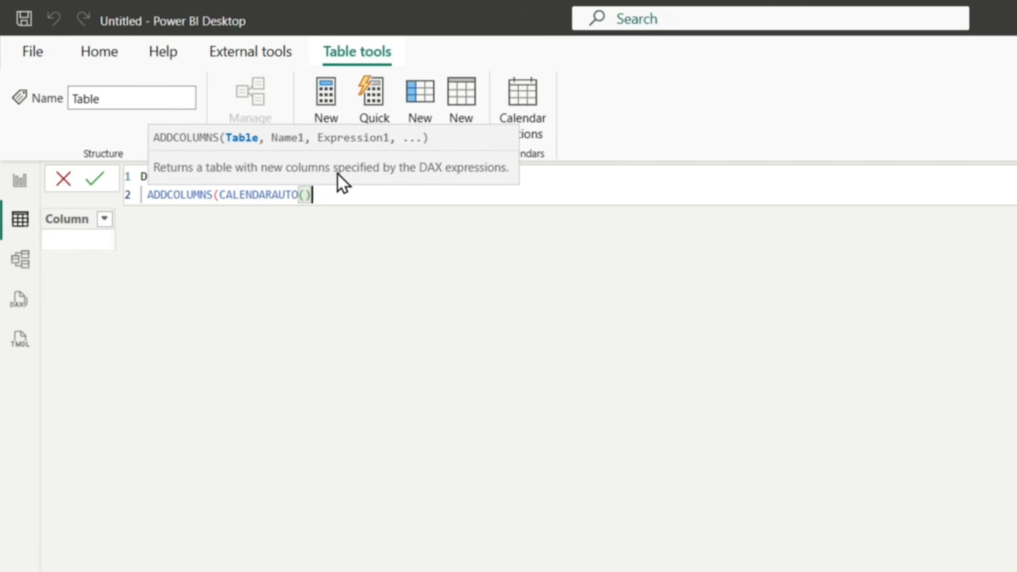
pyautogui.write(', "Year')
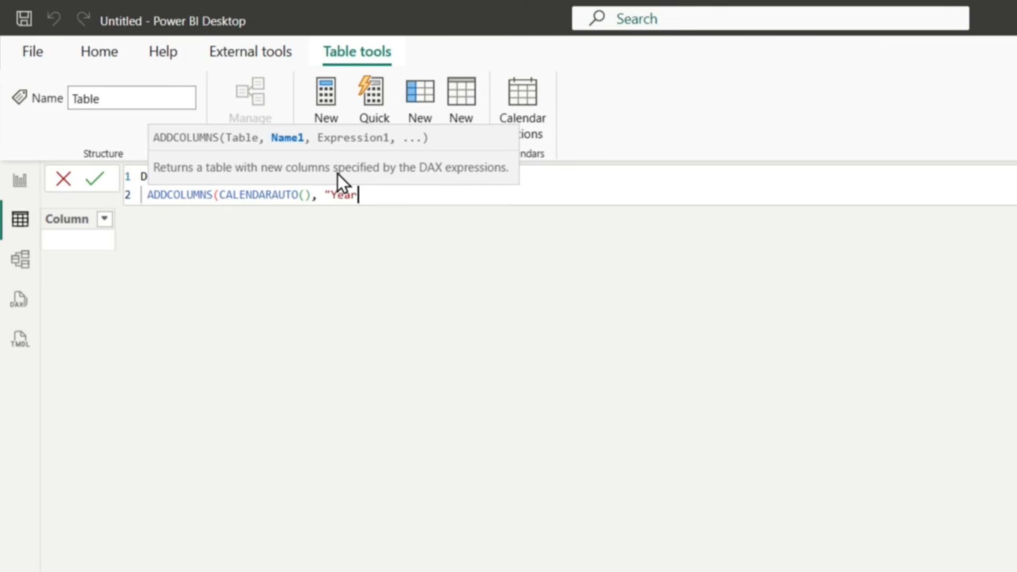
pyautogui.write('", Ye')
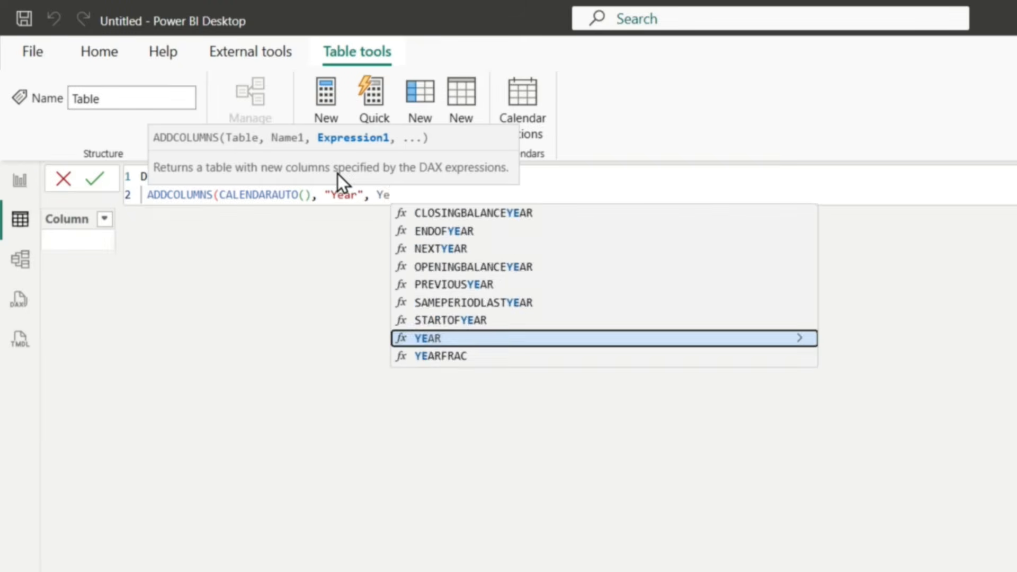
pyautogui.press('Tab')
pyautogui.write('[')
pyautogui.press('Tab')
pyautogui.write('), "')
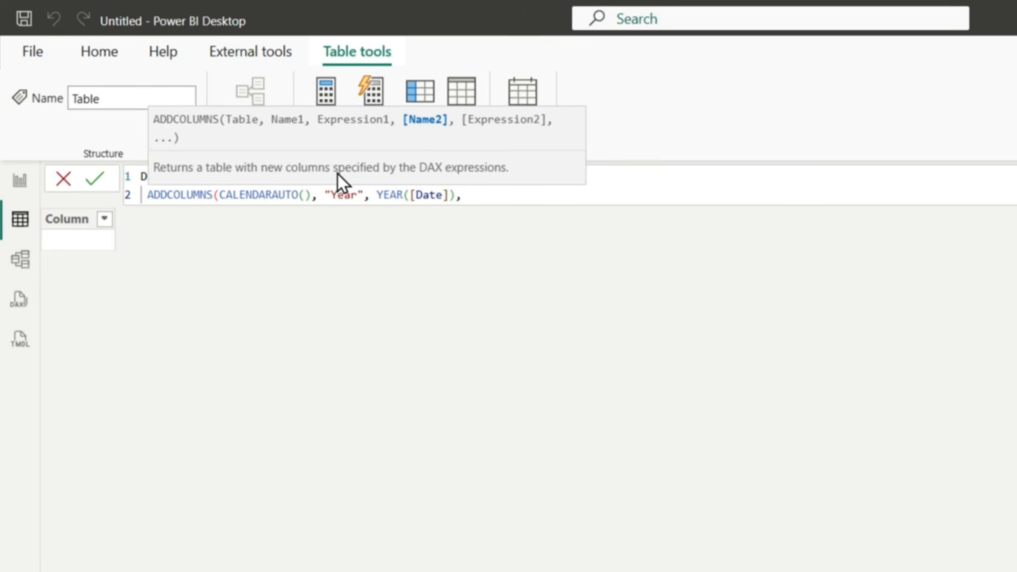
pyautogui.write('Month", FORMAT(')
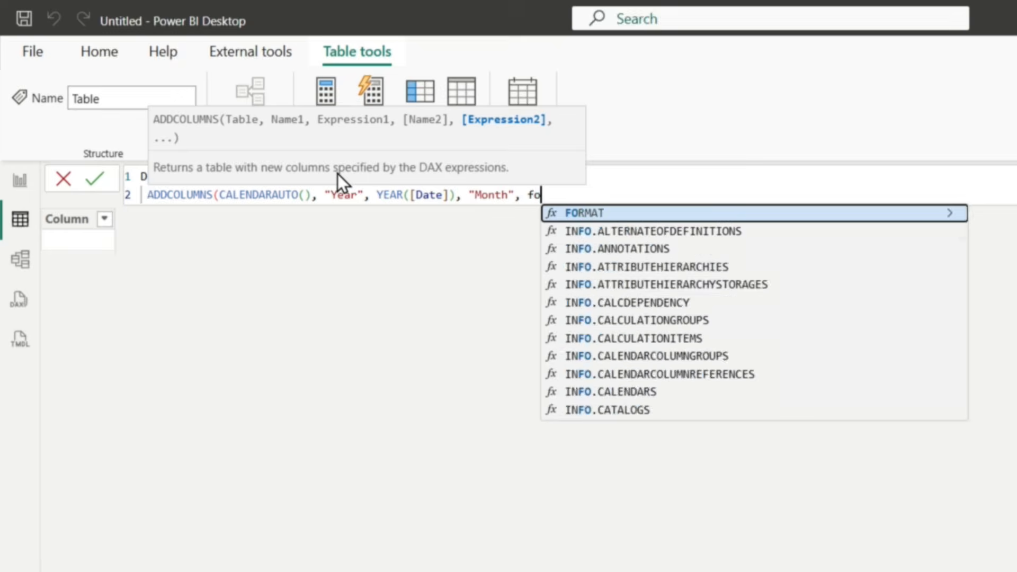
pyautogui.write('[Date]')
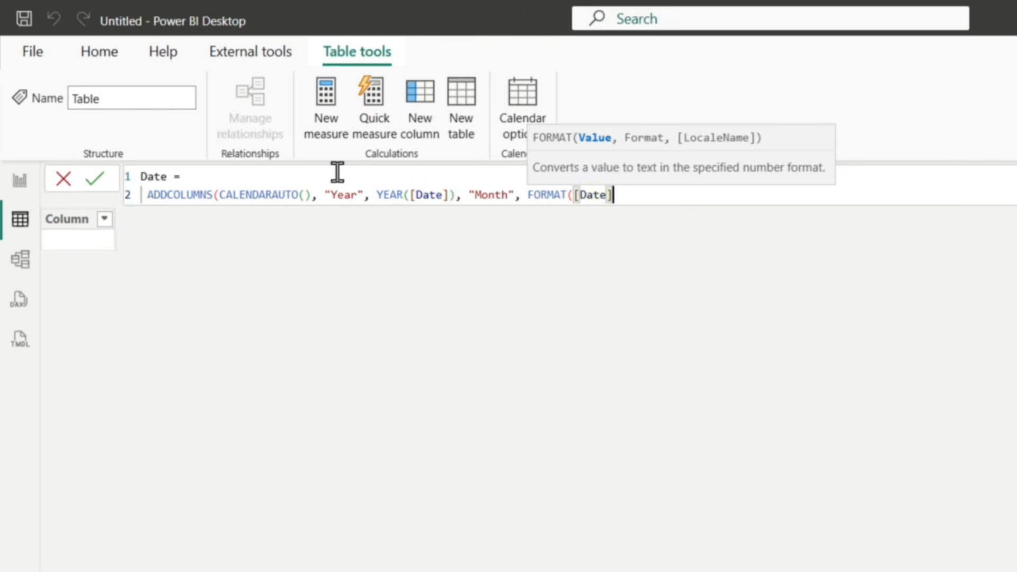
pyautogui.write(', ')
pyautogui.write('"mmmm"), "MonthNum')
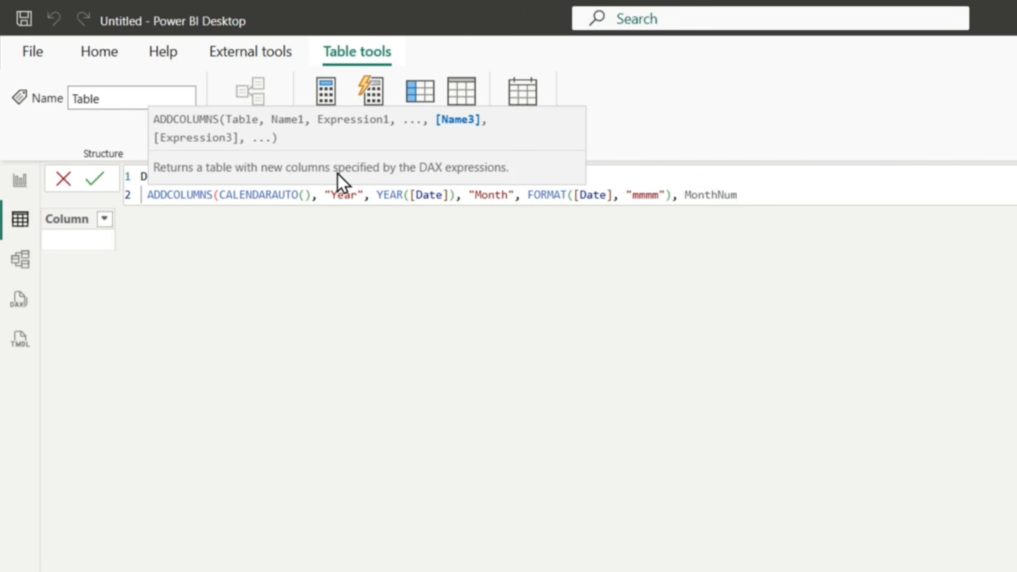
pyautogui.write('"')
# Step: Add a "MonthNum" column calculated as MONTH([Date]), close the ADDCOLUMNS expression and commit the Date table formula
pyautogui.hotkey('ctrl', 'Left')
pyautogui.write('"')
pyautogui.press('End')
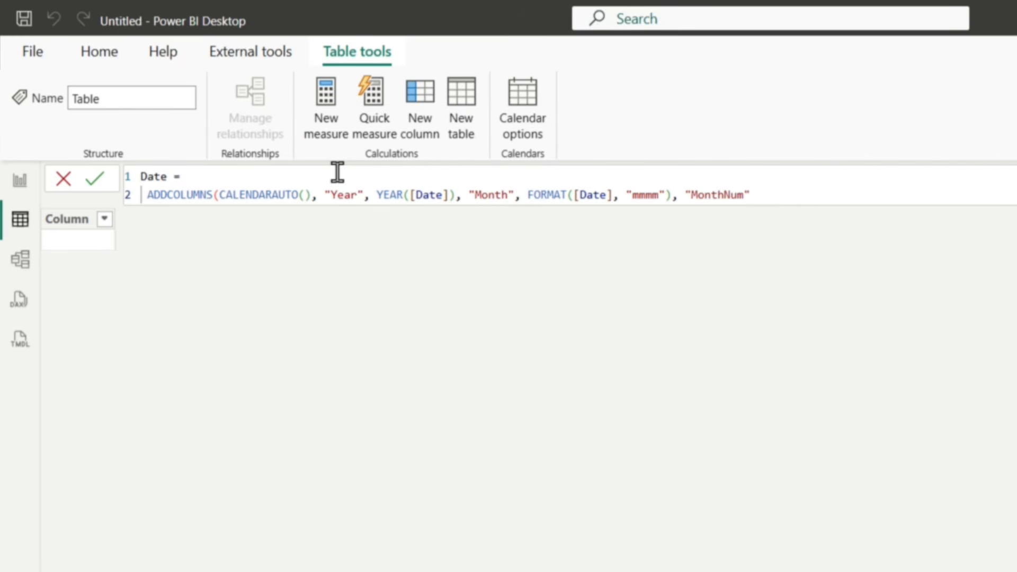
pyautogui.write(', "Mon')
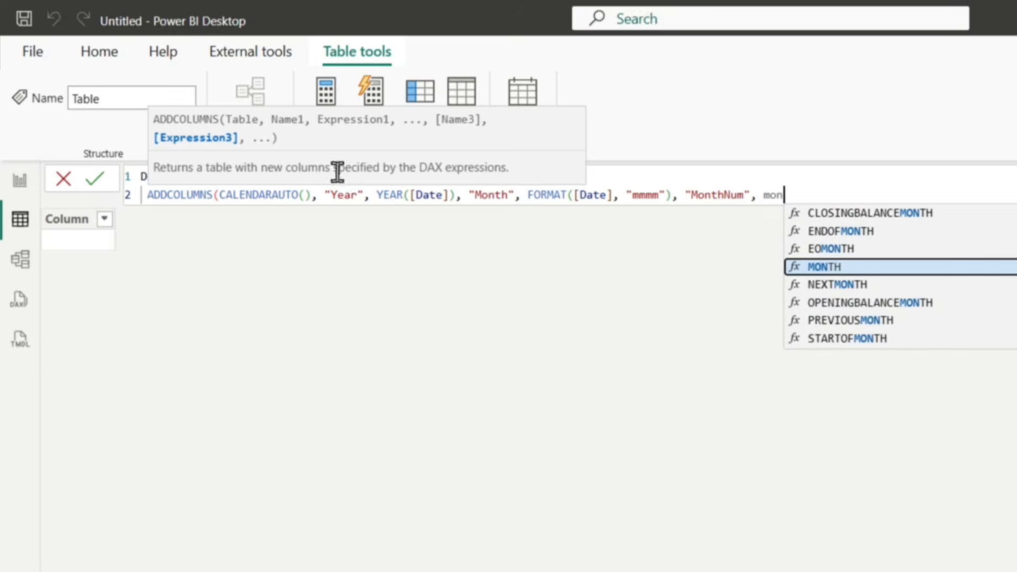
pyautogui.press('Tab')
pyautogui.write('[')
pyautogui.press('Tab')
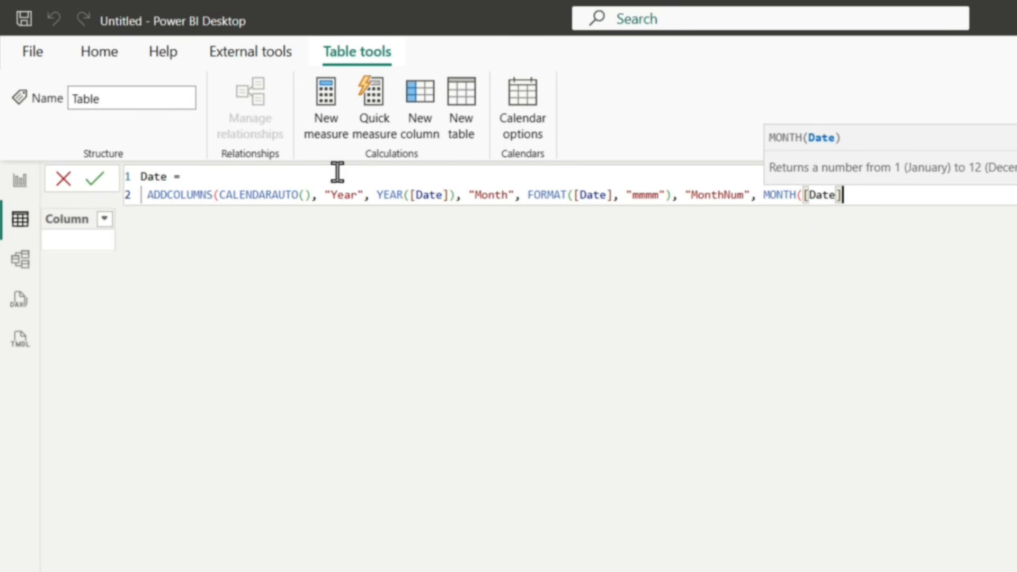
pyautogui.write('))')
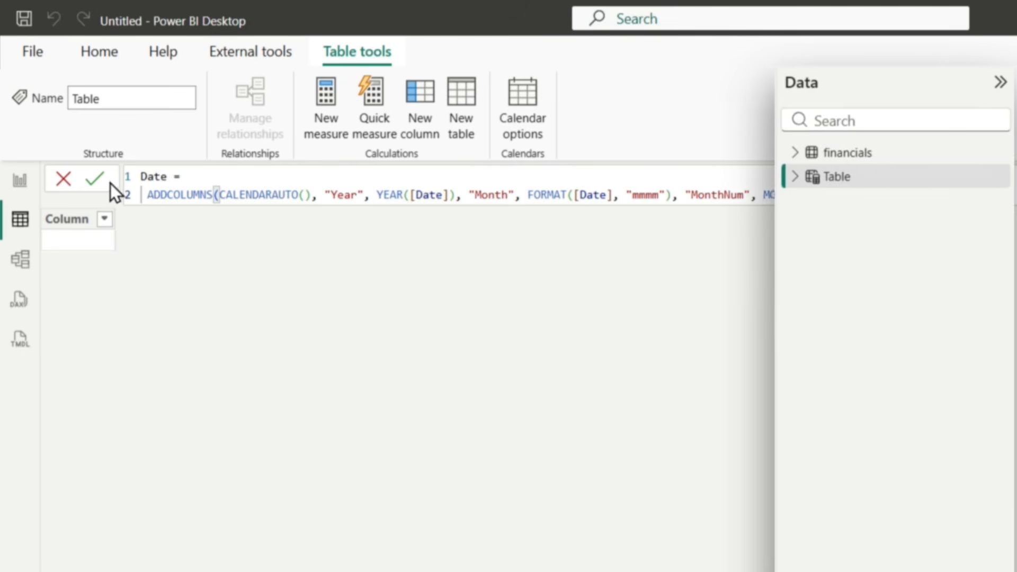
pyautogui.click(95, 181)
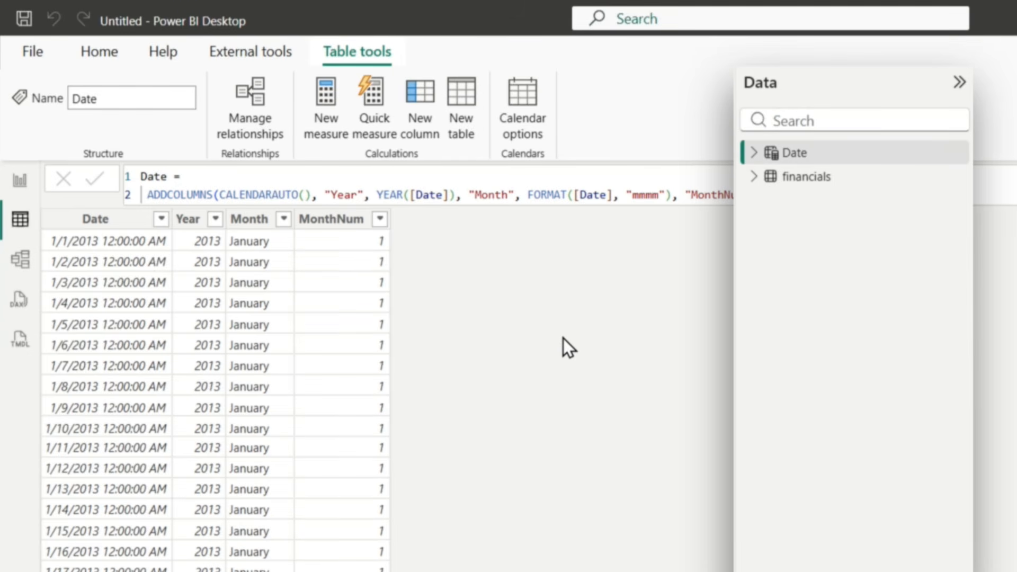
# Step: In the model diagram, relate Date[Date] to financials[Date] as an active one-to-many relationship, and rearrange the two table cards side by side
pyautogui.click(27, 264)
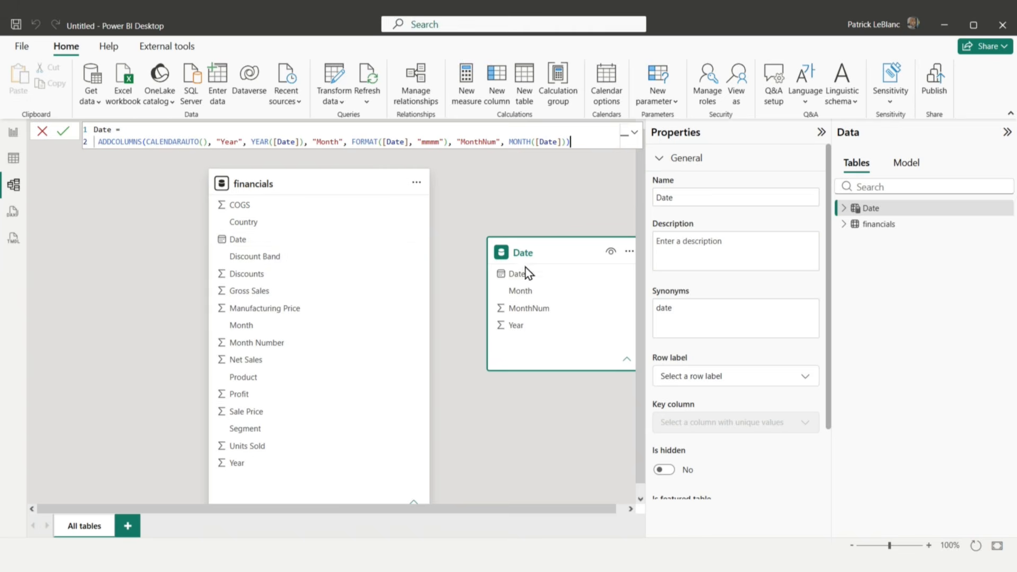
pyautogui.moveTo(530, 275); pyautogui.dragTo(270, 248)
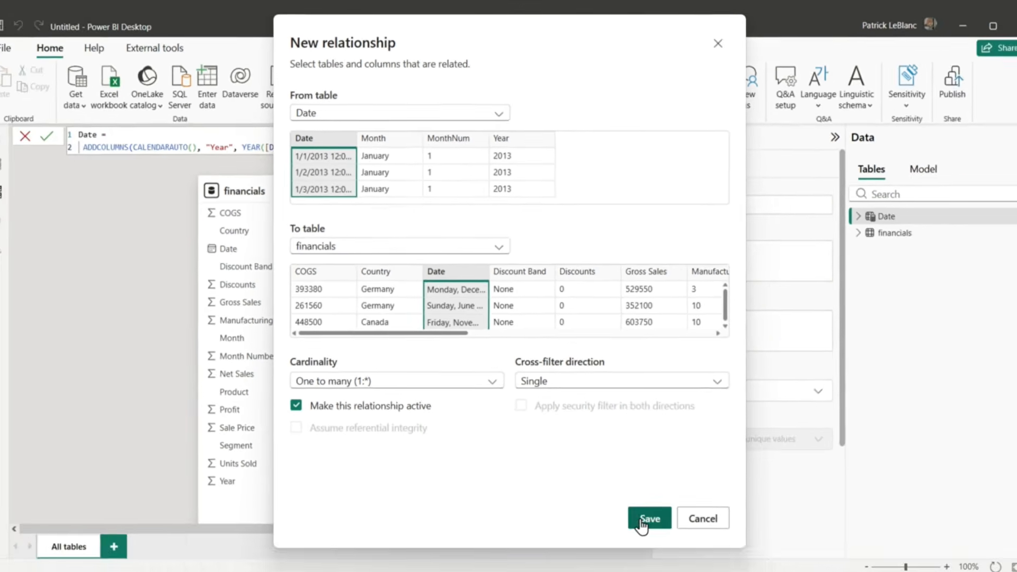
pyautogui.click(645, 522)
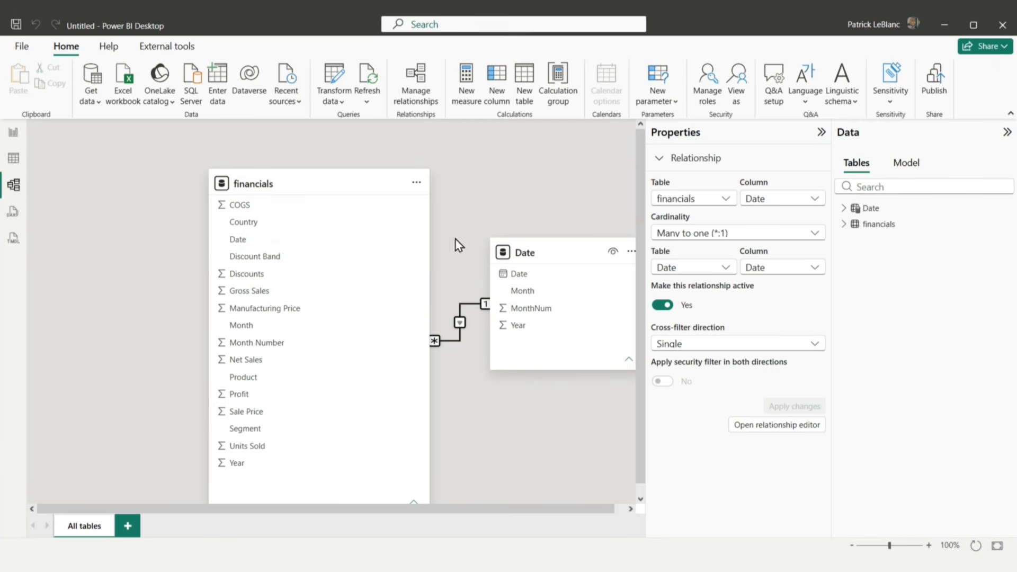
pyautogui.moveTo(335, 190); pyautogui.dragTo(246, 169)
pyautogui.moveTo(539, 253); pyautogui.dragTo(454, 199)
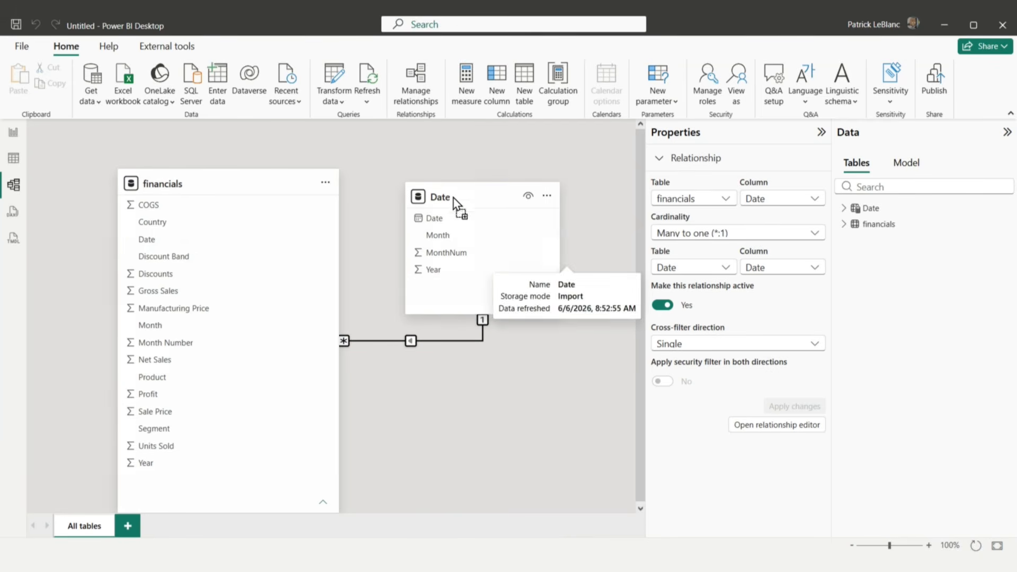
# Step: Set the Date table's Year column to summarize by None
pyautogui.click(439, 271)
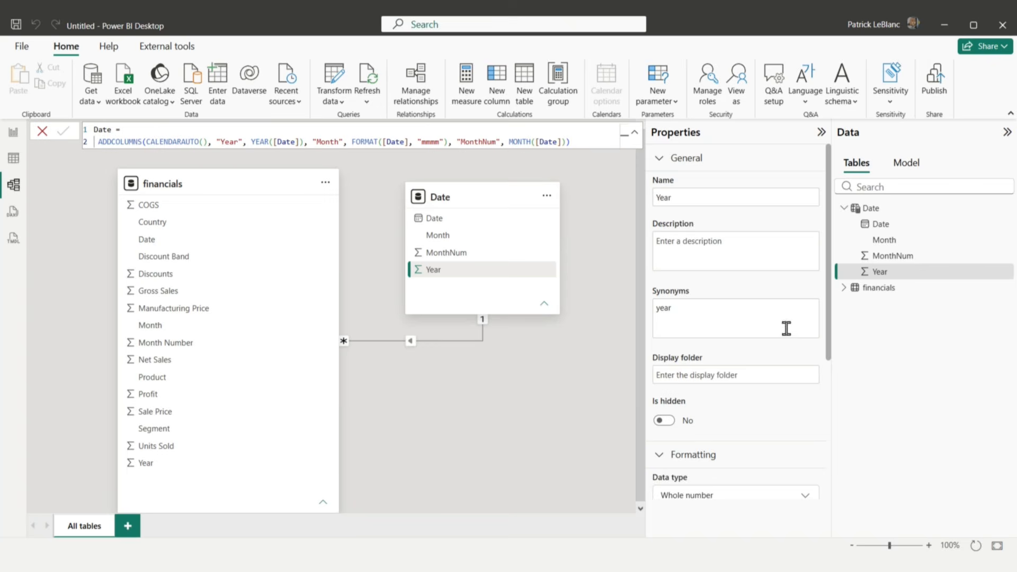
pyautogui.scroll(-3, 784, 339)
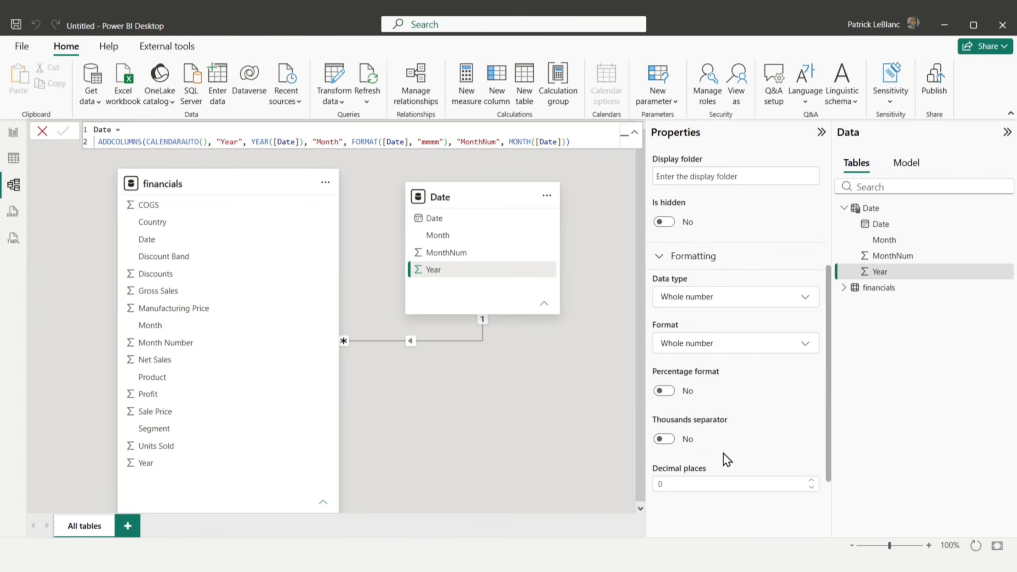
pyautogui.scroll(5, 764, 281)
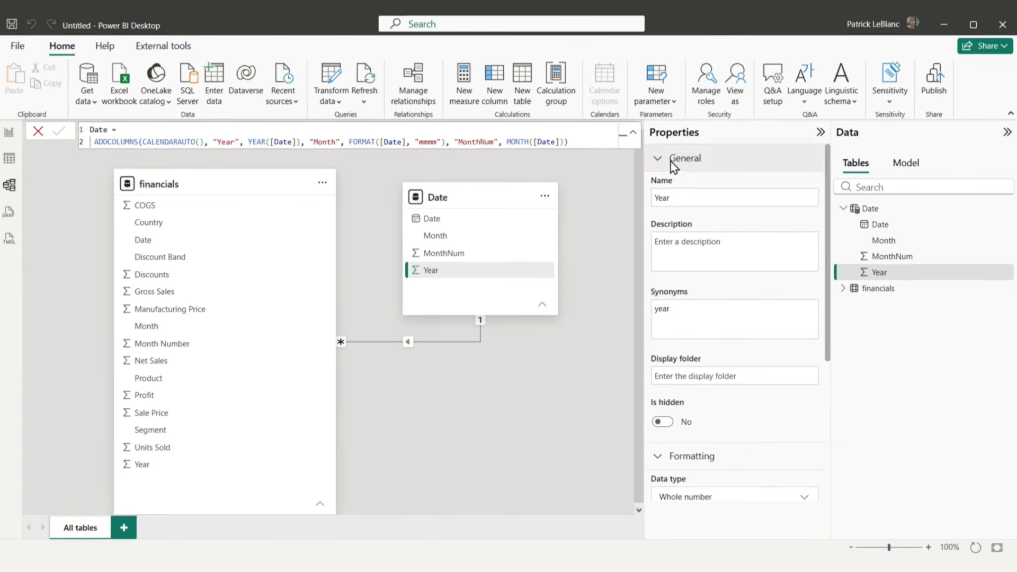
pyautogui.click(671, 161)
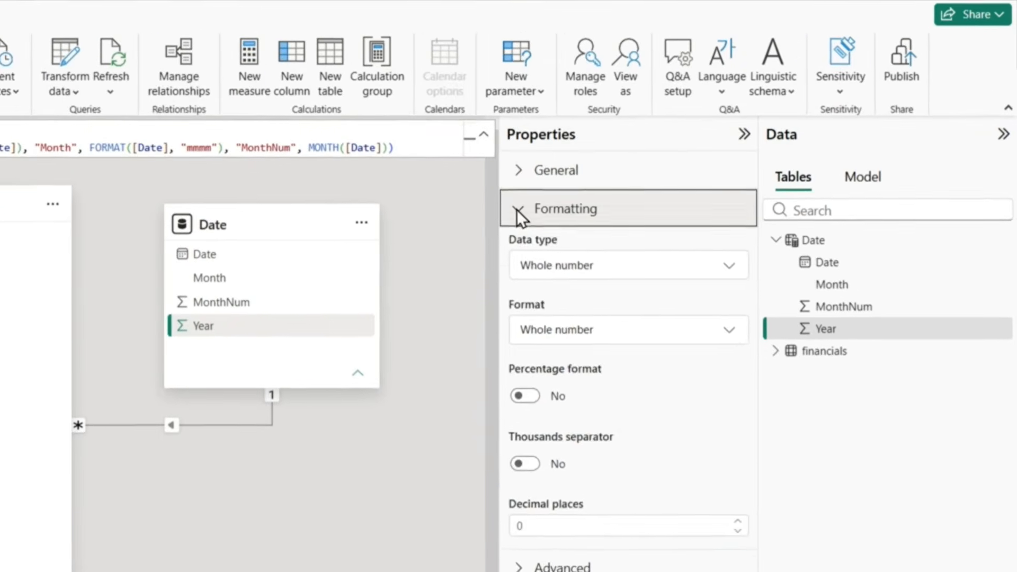
pyautogui.click(659, 188)
pyautogui.click(519, 263)
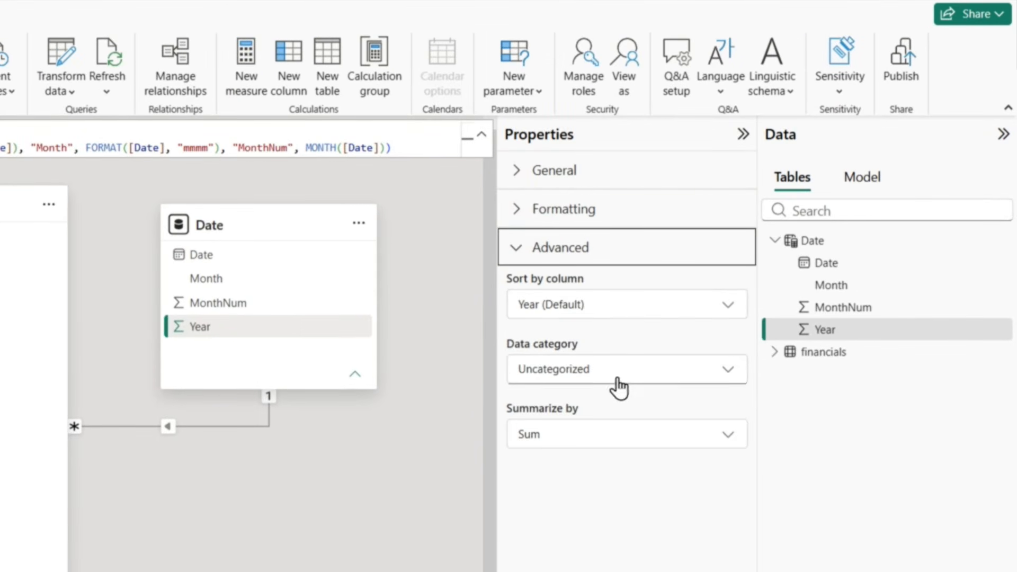
pyautogui.click(600, 434)
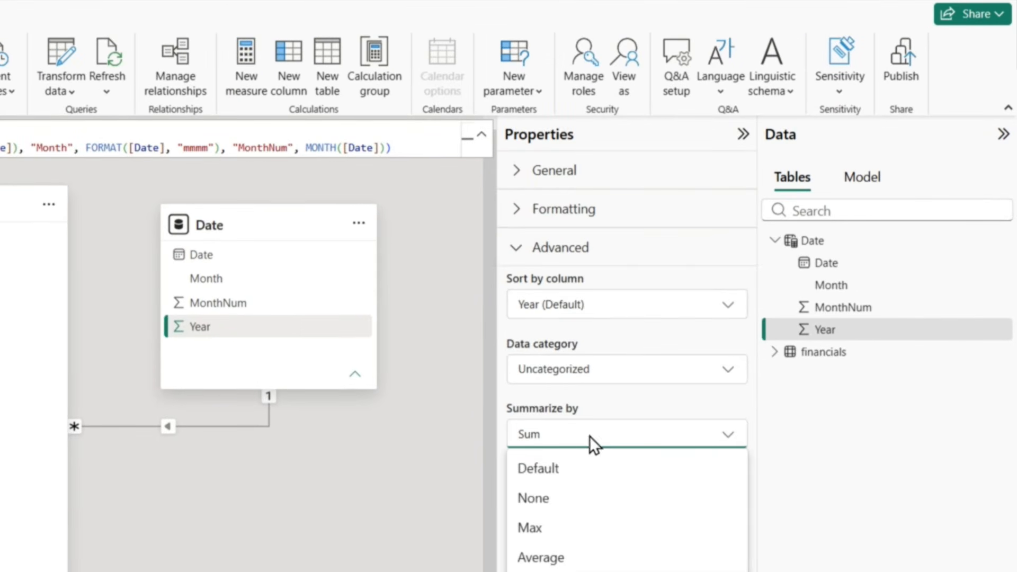
pyautogui.click(549, 500)
# Step: Set the Date table's MonthNum column to summarize by None
pyautogui.click(252, 304)
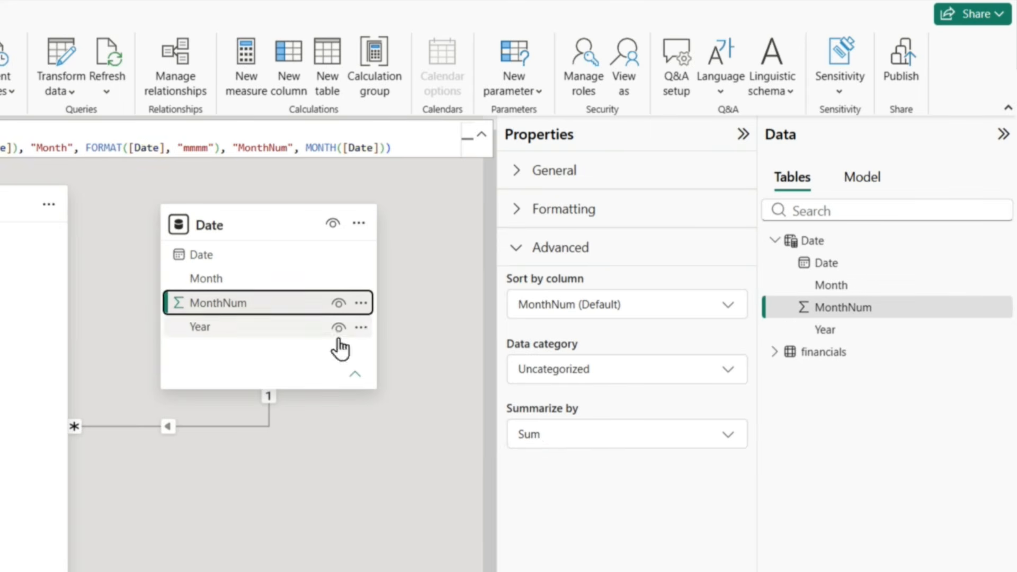
pyautogui.click(575, 442)
pyautogui.click(567, 494)
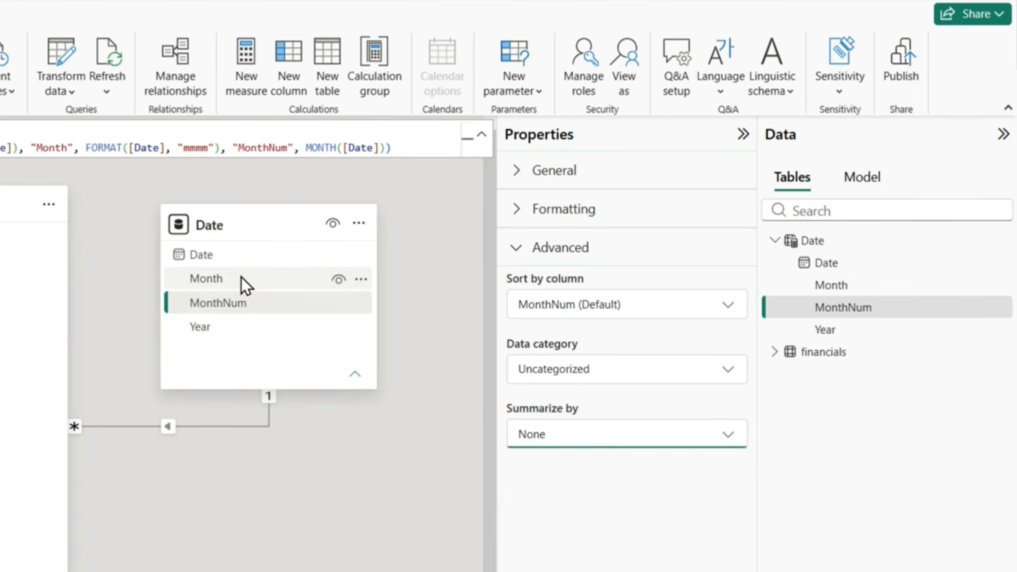
# Step: Sort the Date table's Month column by MonthNum
pyautogui.click(222, 281)
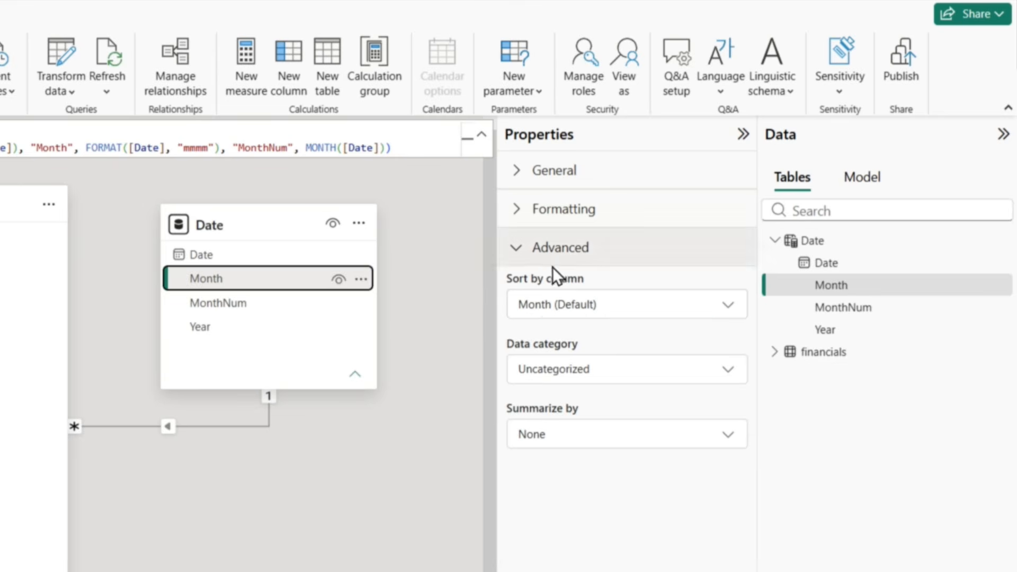
pyautogui.click(607, 307)
pyautogui.click(557, 401)
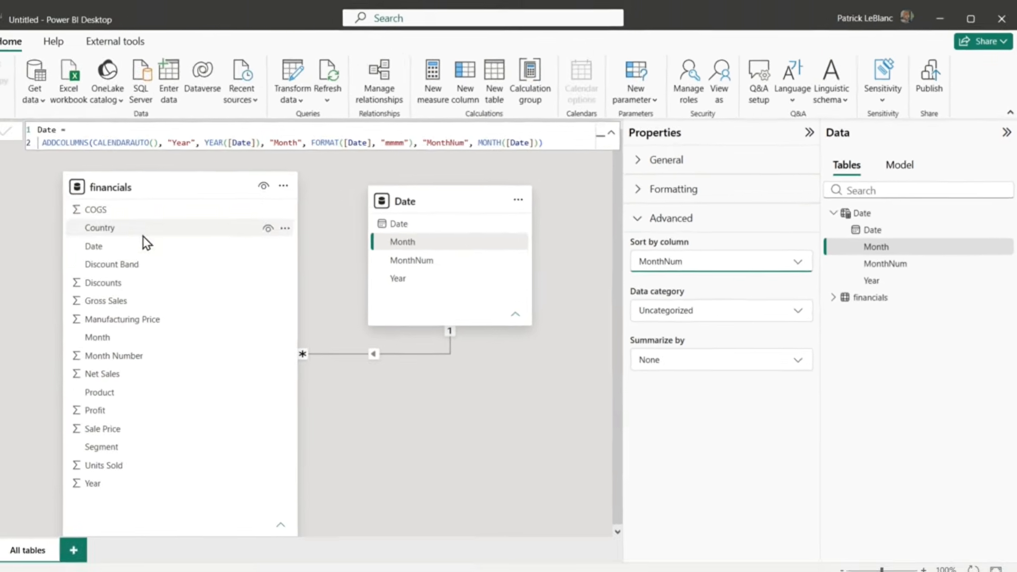
# Step: In the report view, add a measure to the financials table: Total Net Sales = SUM('financials'[Net Sales])
pyautogui.click(9, 132)
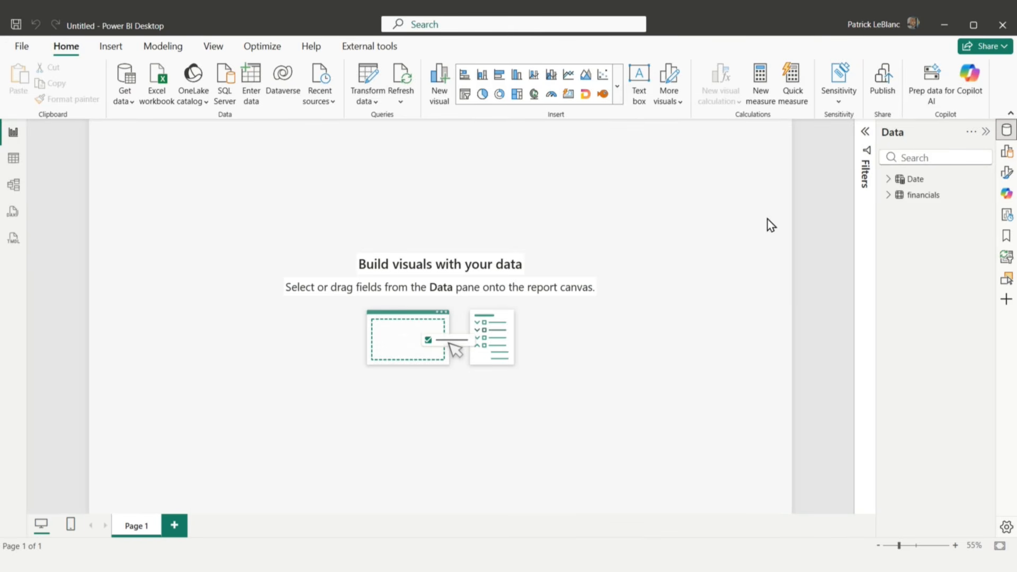
pyautogui.click(923, 196)
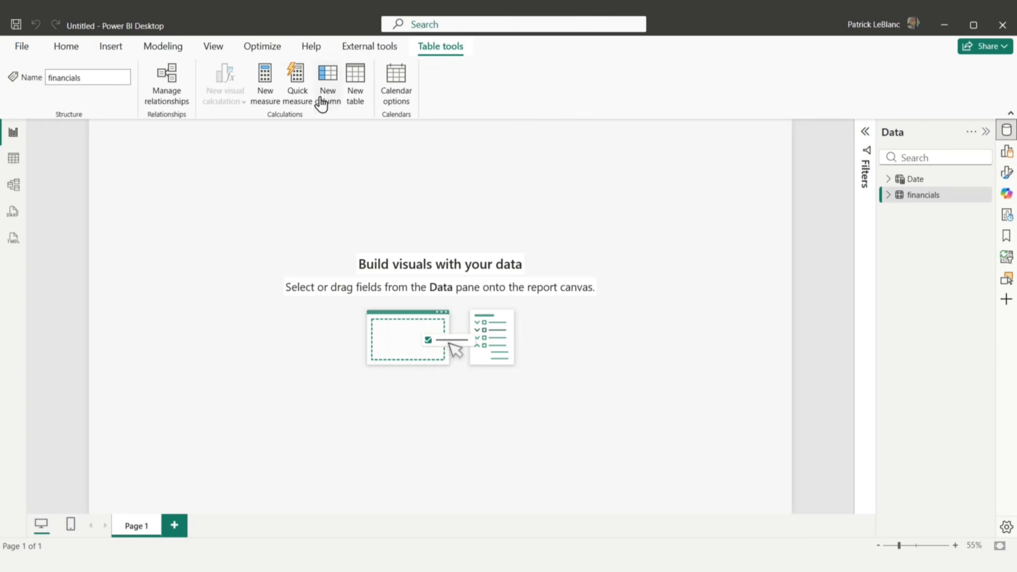
pyautogui.click(265, 80)
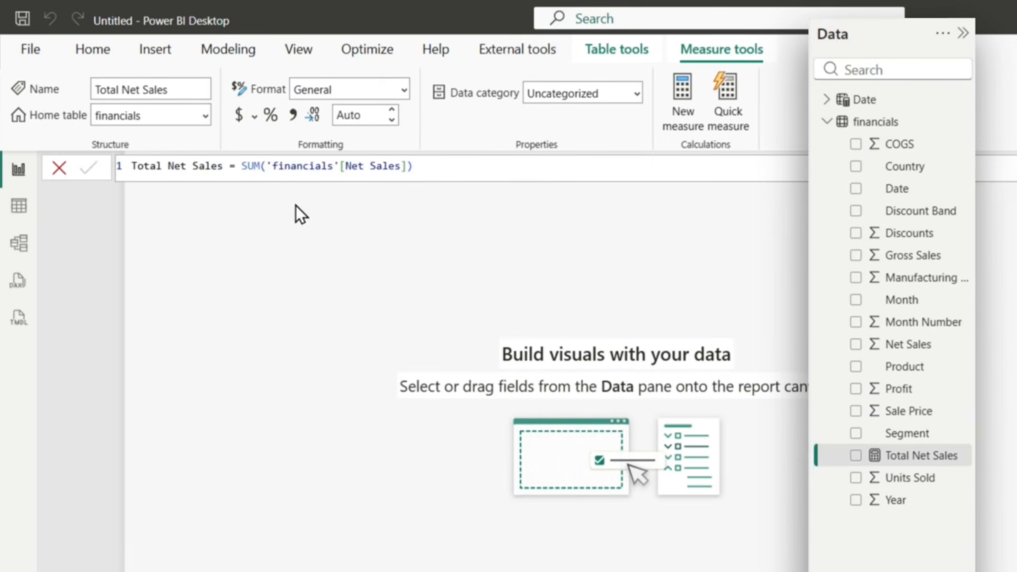
# Step: Add a second measure to the financials table: Total Profit = SUM(financials[Profit])
pyautogui.click(683, 98)
pyautogui.write('Total Profit')
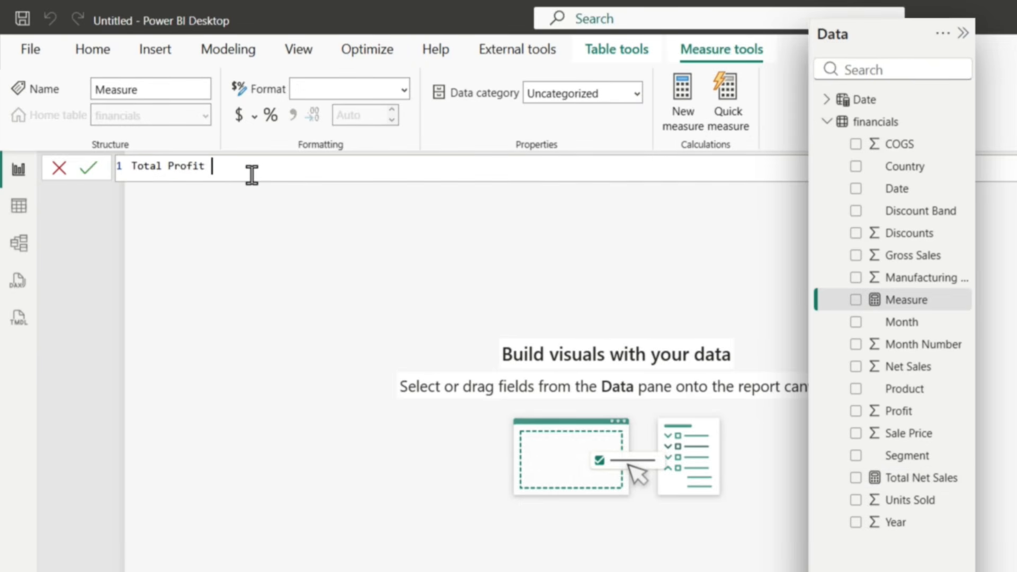
pyautogui.write(' = SUM(prof')
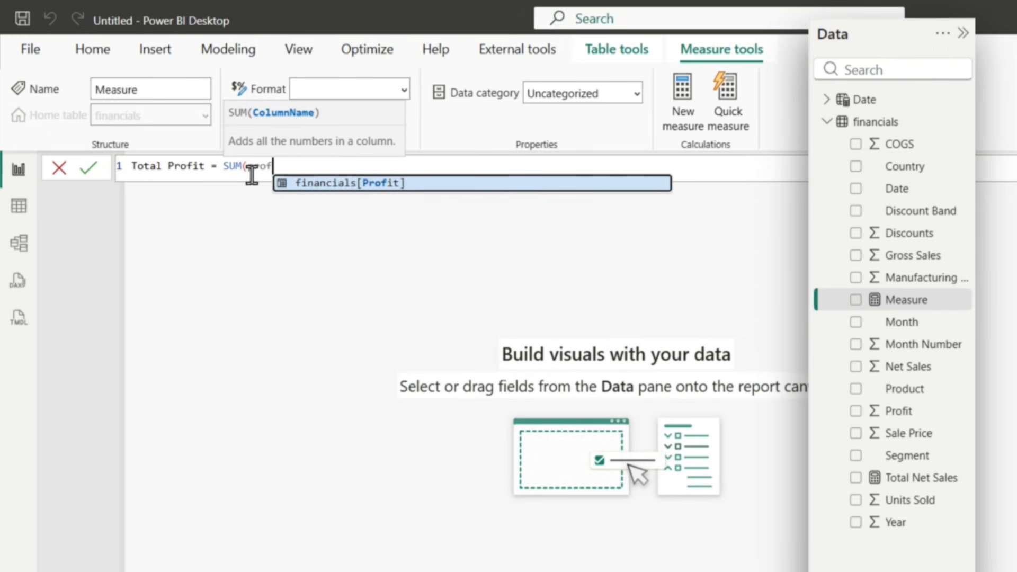
pyautogui.press('Tab')
pyautogui.write(')')
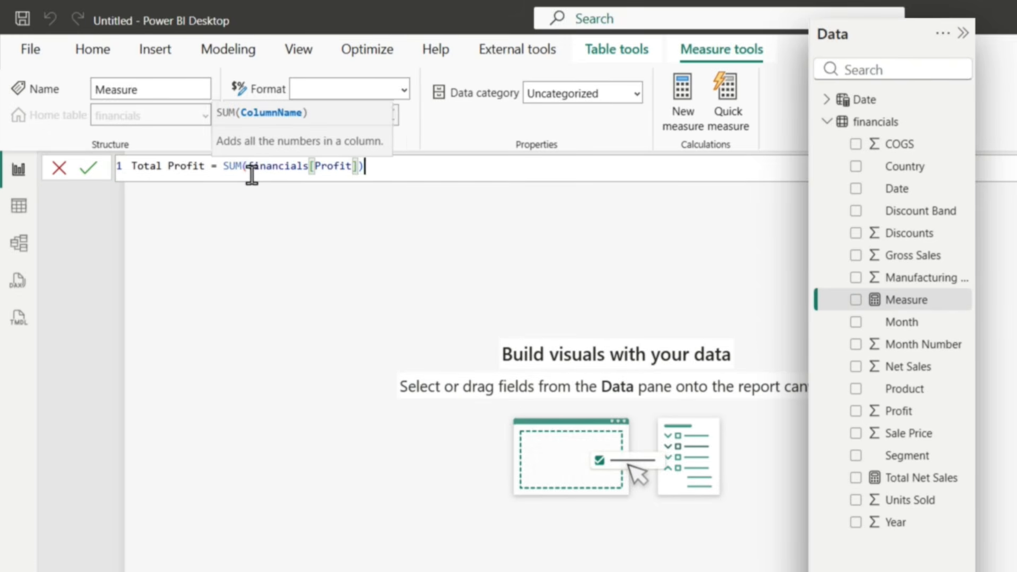
pyautogui.press('Return')
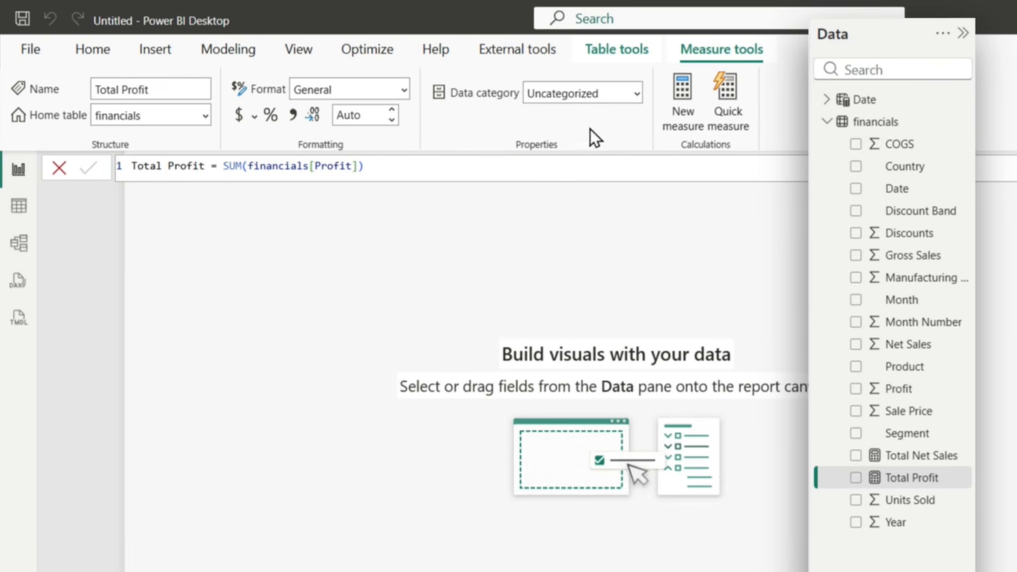
# Step: Begin a new financials measure named Profit Margin % using DIVIDE with [Total Profit] as the numerator
pyautogui.click(682, 98)
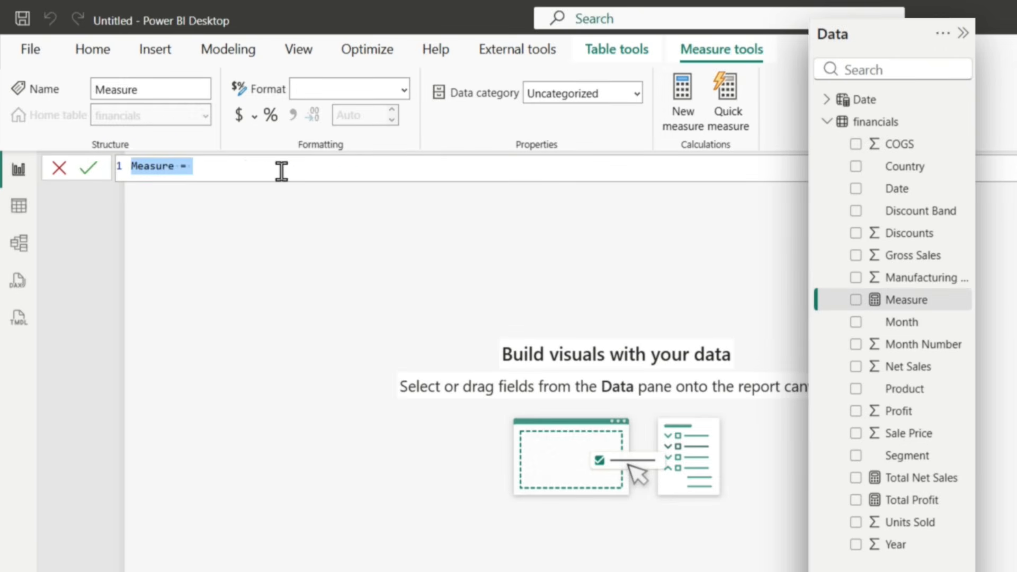
pyautogui.write('Profit Mar')
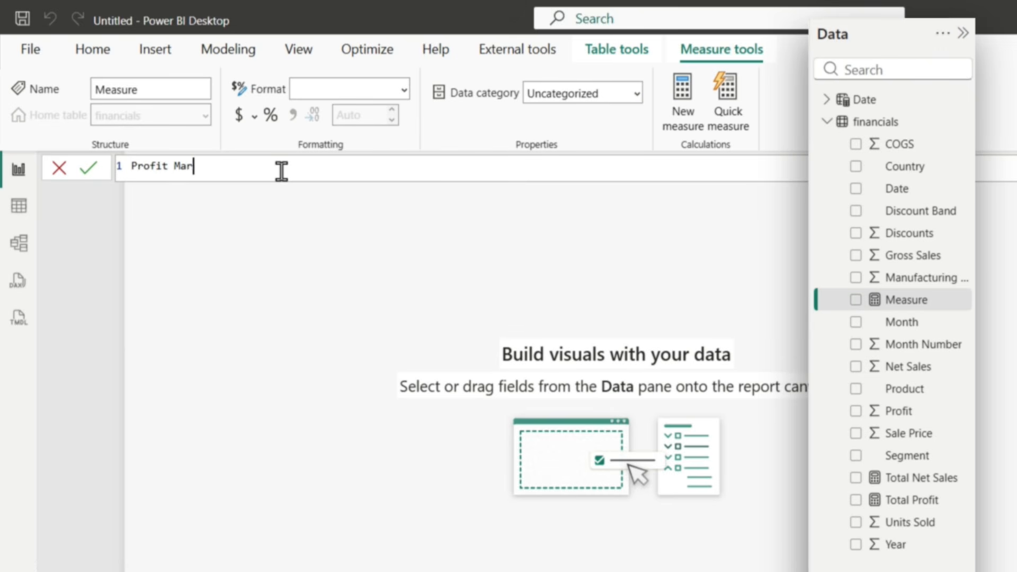
pyautogui.write('gin % = divi')
pyautogui.press('Tab')
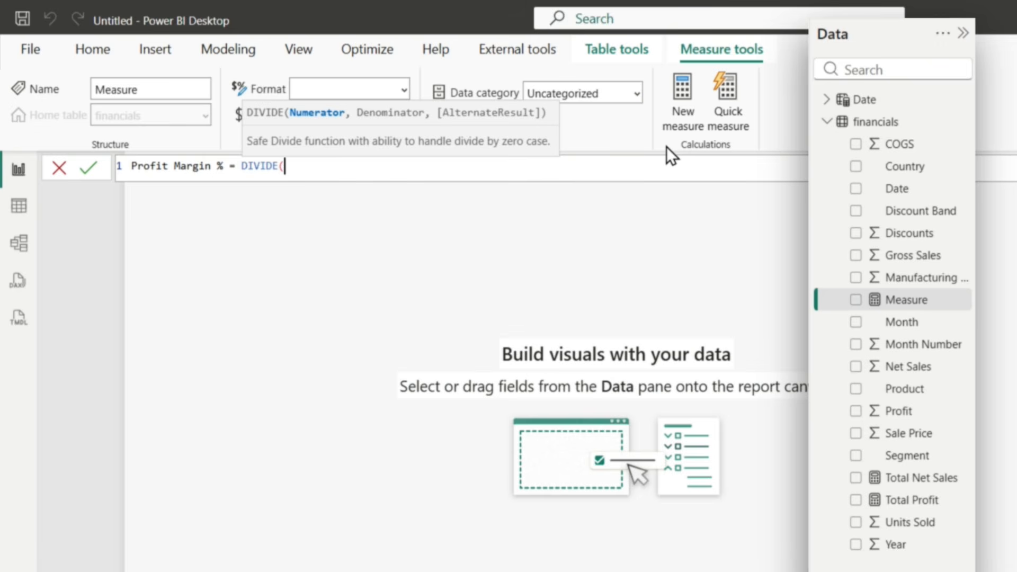
pyautogui.write('[to')
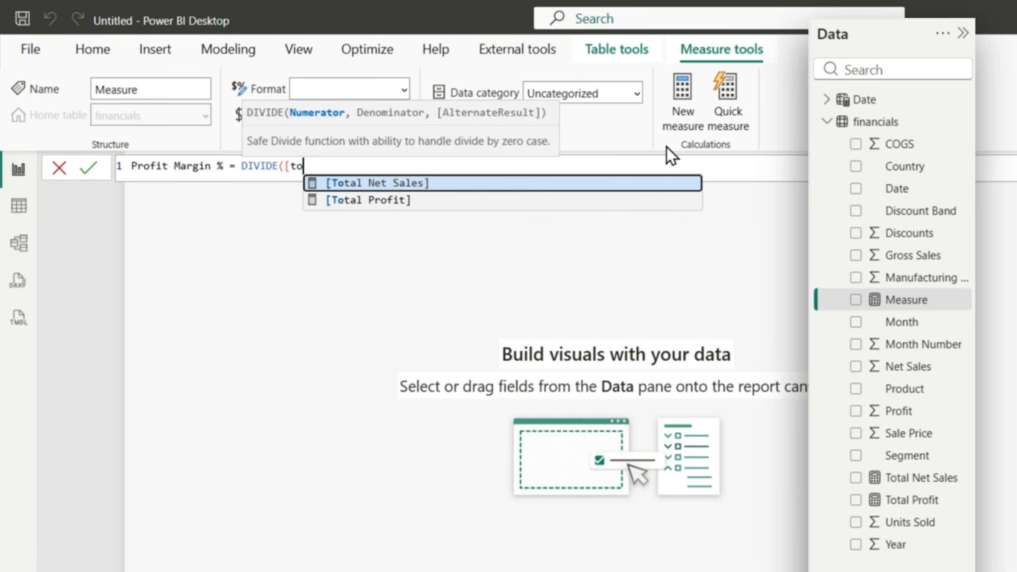
pyautogui.press('Down')
pyautogui.press('Tab')
pyautogui.write(', ')
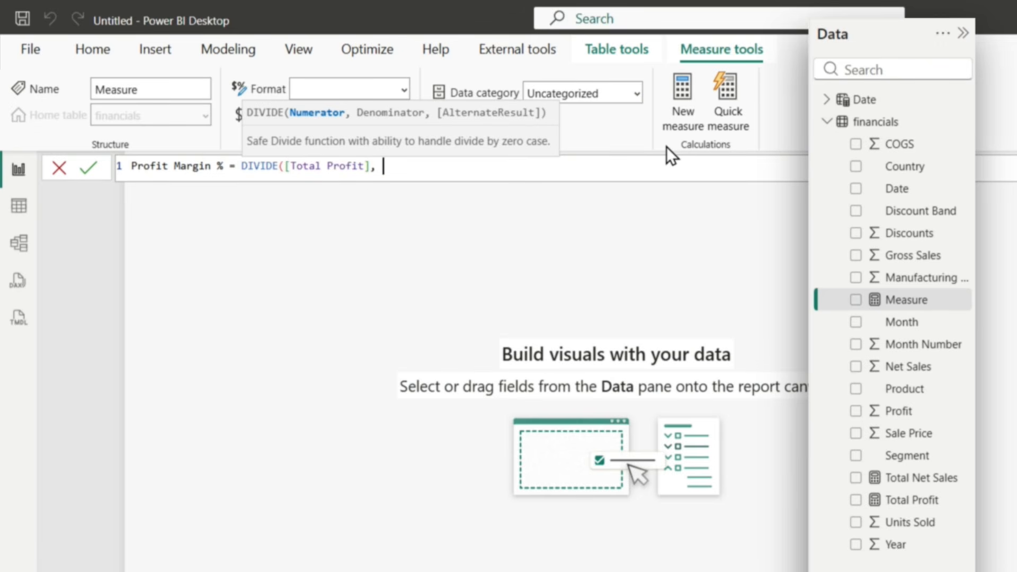
pyautogui.write('[')
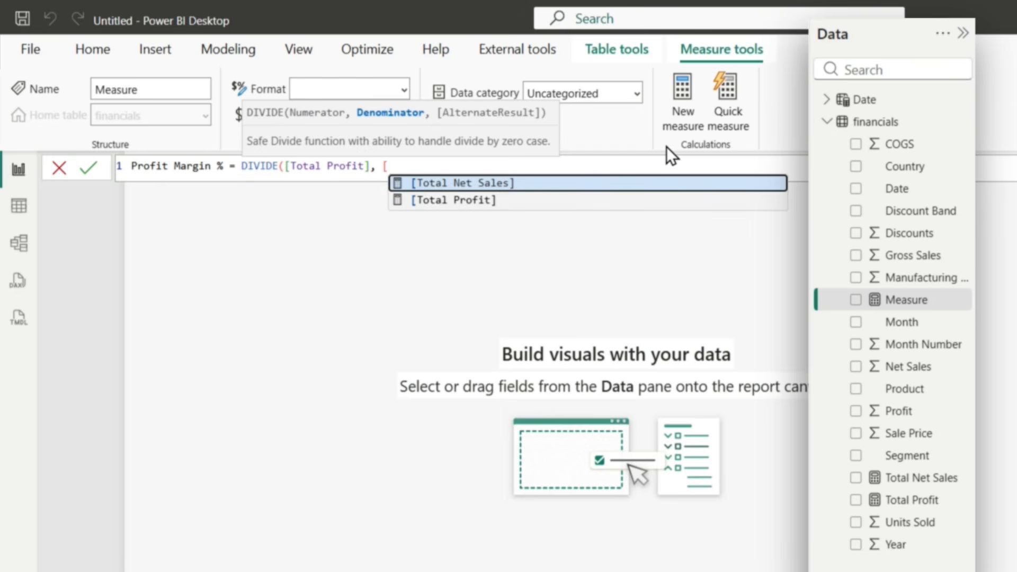
pyautogui.write('to')
# Step: Complete the Profit Margin % measure with [Total Net Sales] as the denominator, commit it and format it as a percentage
pyautogui.press('Tab')
pyautogui.write(')')
pyautogui.press('Return')
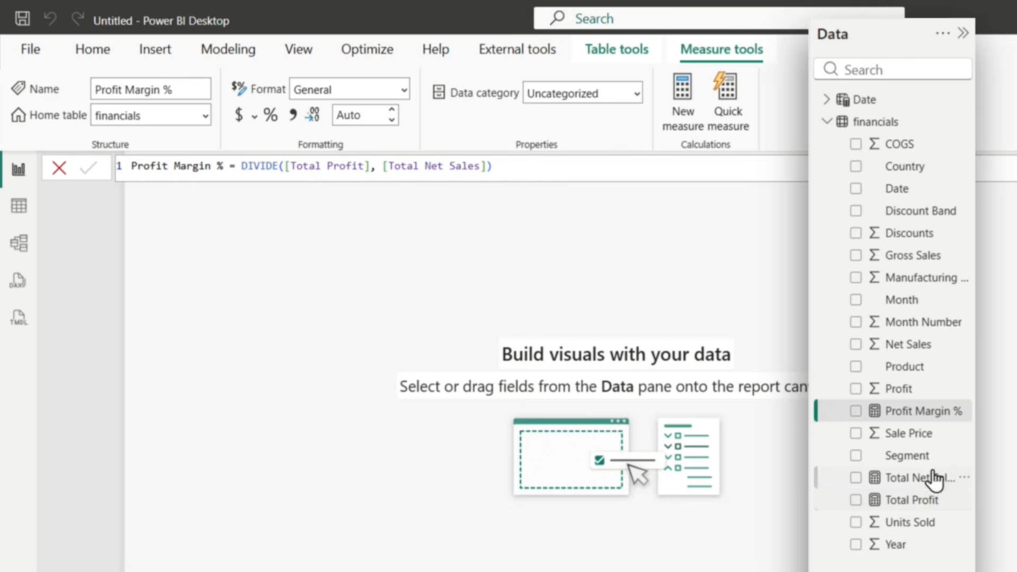
pyautogui.click(271, 114)
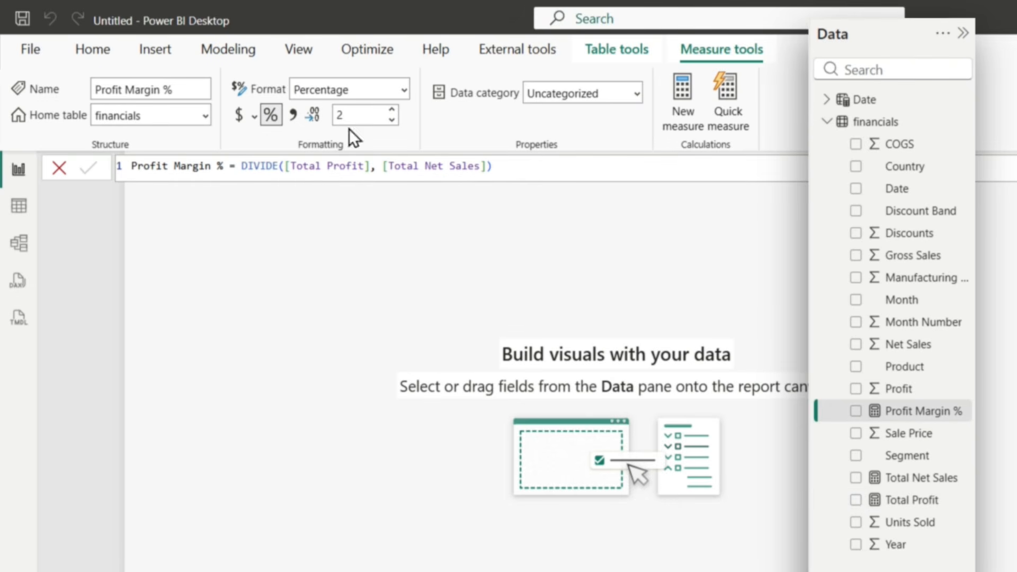
# Step: Set the format of the Total Net Sales measure to Currency
pyautogui.click(906, 478)
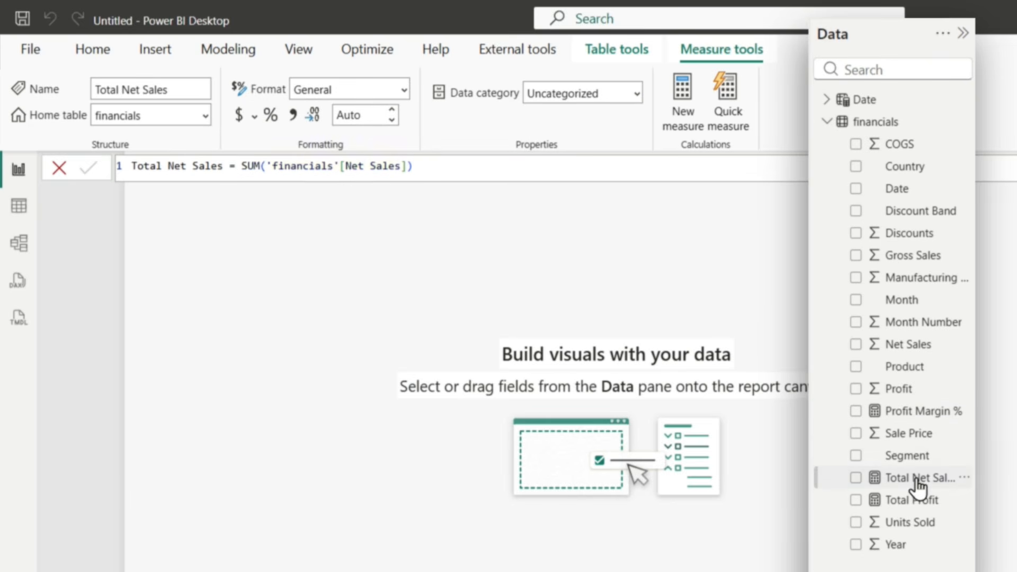
pyautogui.click(402, 91)
pyautogui.click(354, 118)
pyautogui.write('Currency')
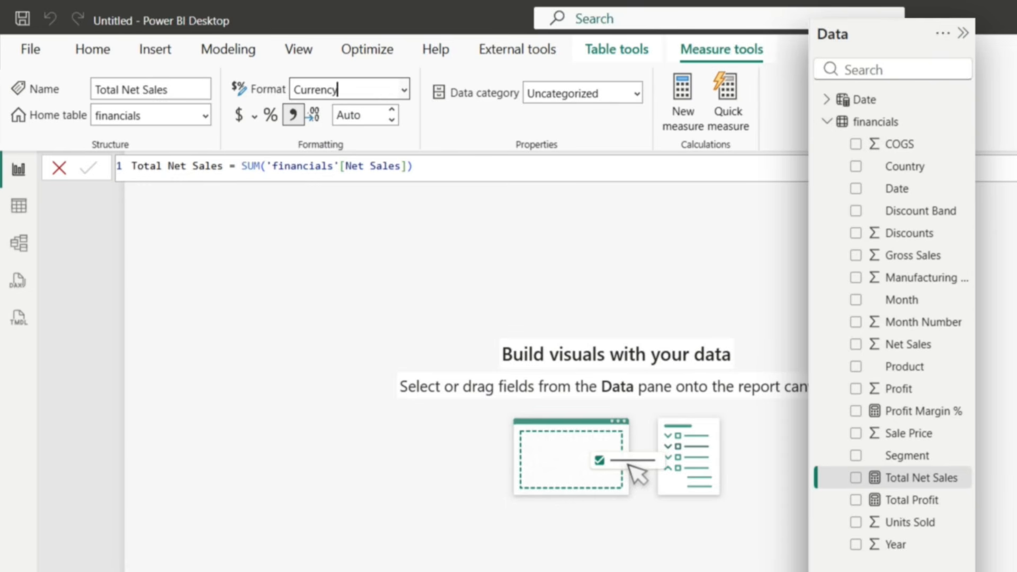
# Step: Set the format of the Total Profit measure to Currency
pyautogui.click(903, 503)
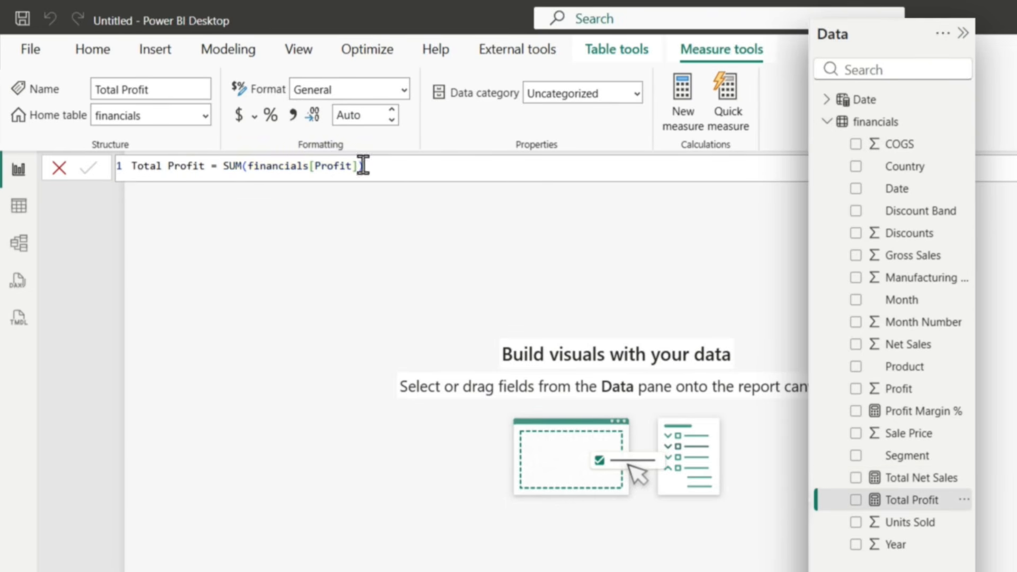
pyautogui.click(404, 91)
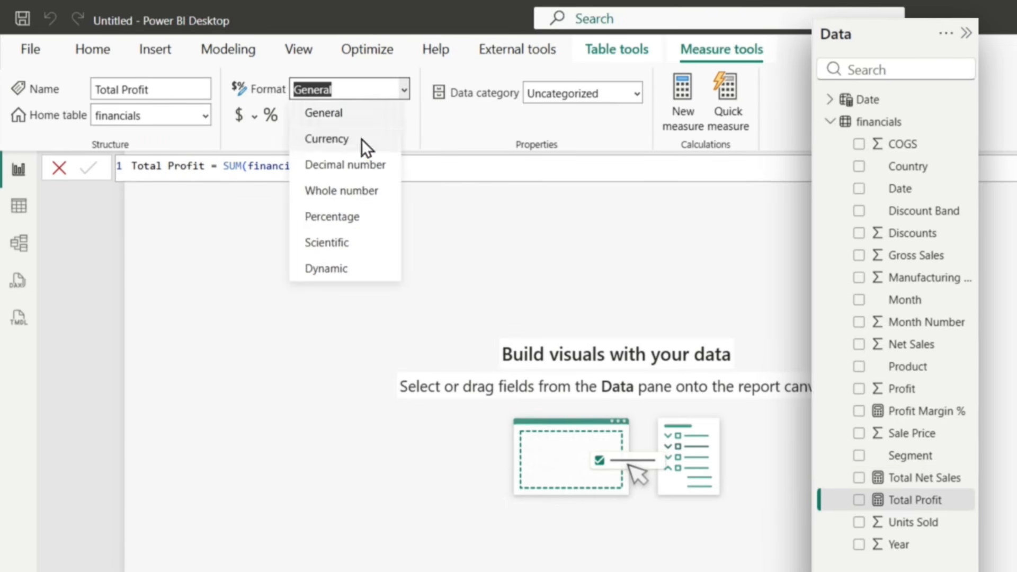
pyautogui.click(357, 138)
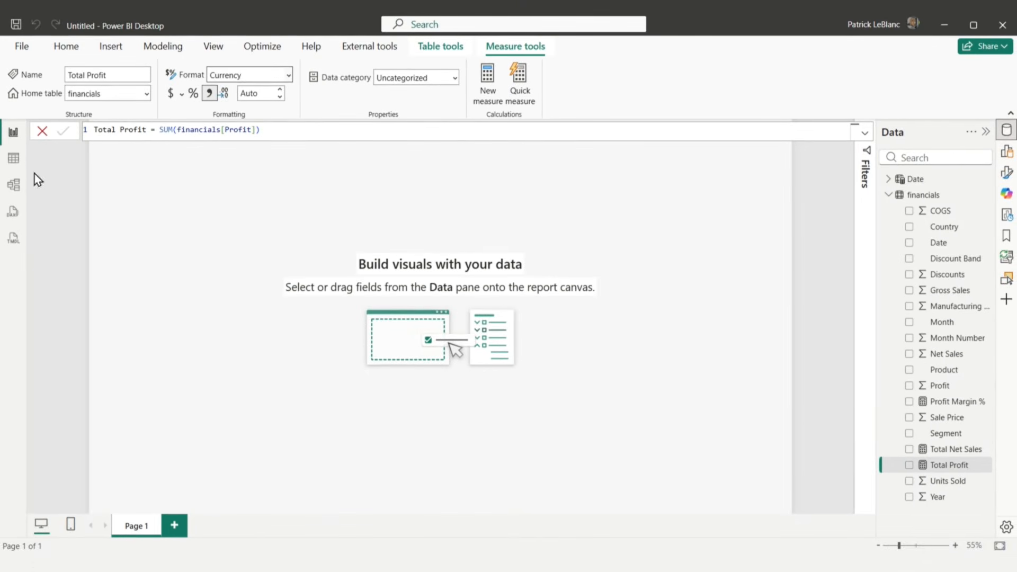
# Step: Start a new measure in the financials table and name it Discount Impact %
pyautogui.click(66, 47)
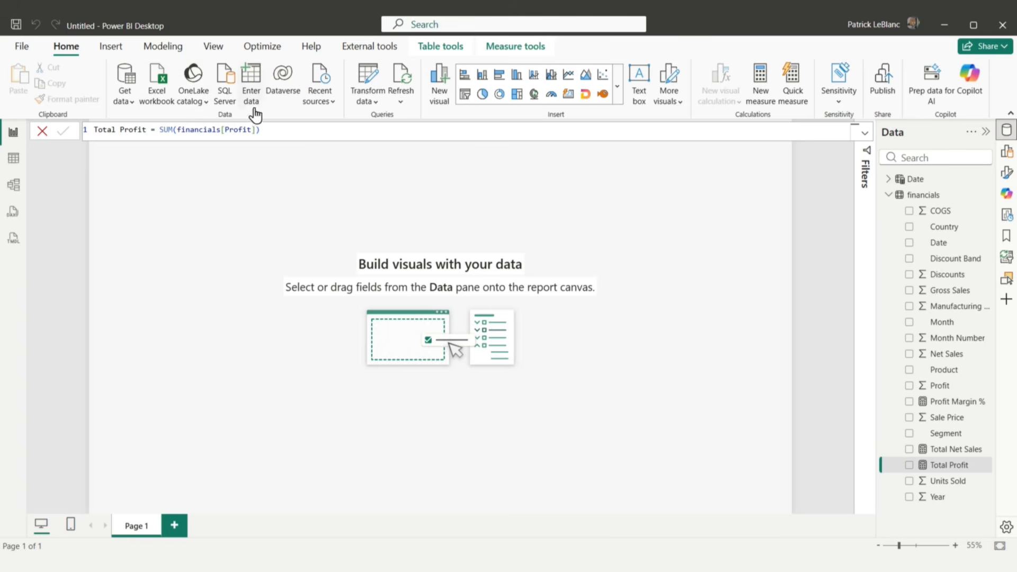
pyautogui.click(760, 85)
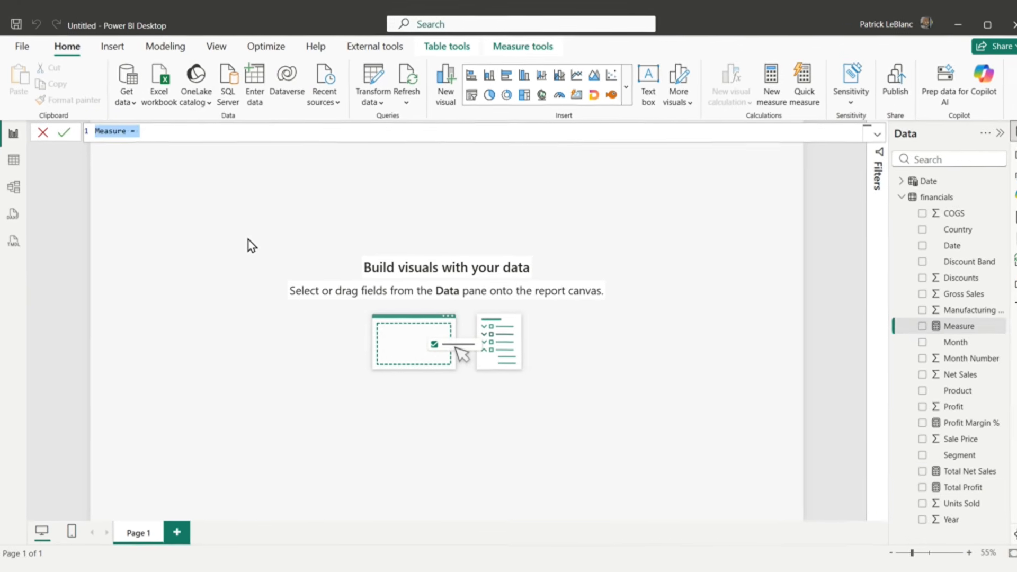
pyautogui.write('Discount Im')
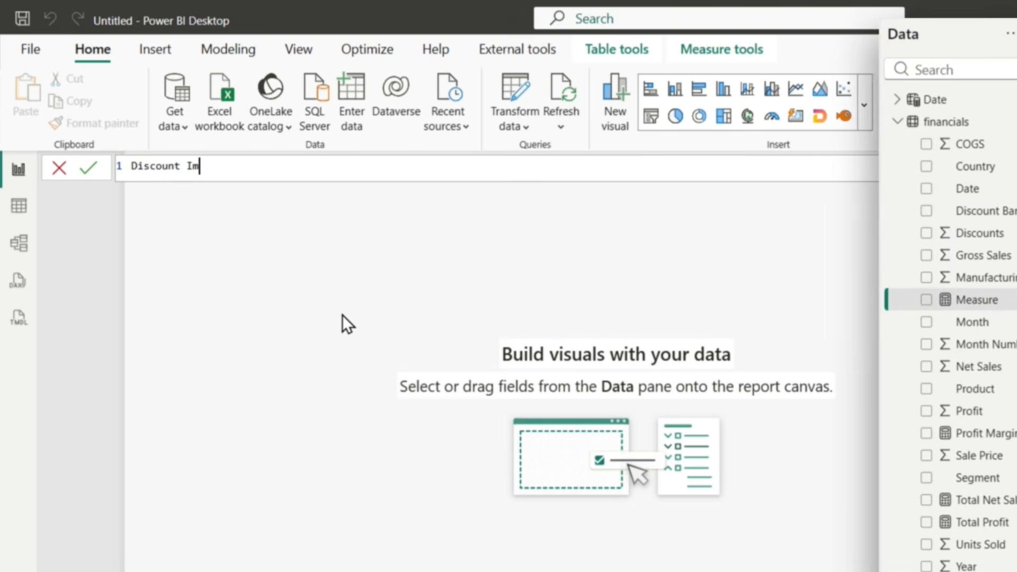
pyautogui.write('pact % = ')
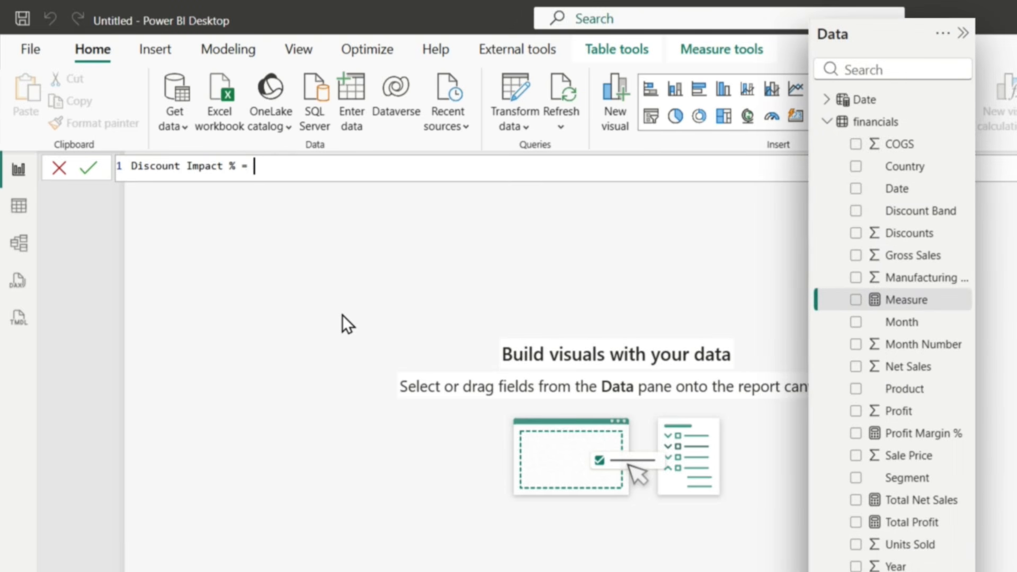
pyautogui.write('div')
# Step: Begin the Discount Impact % formula with DIVIDE, using SUM of financials[Discounts] as the numerator
pyautogui.press('Tab')
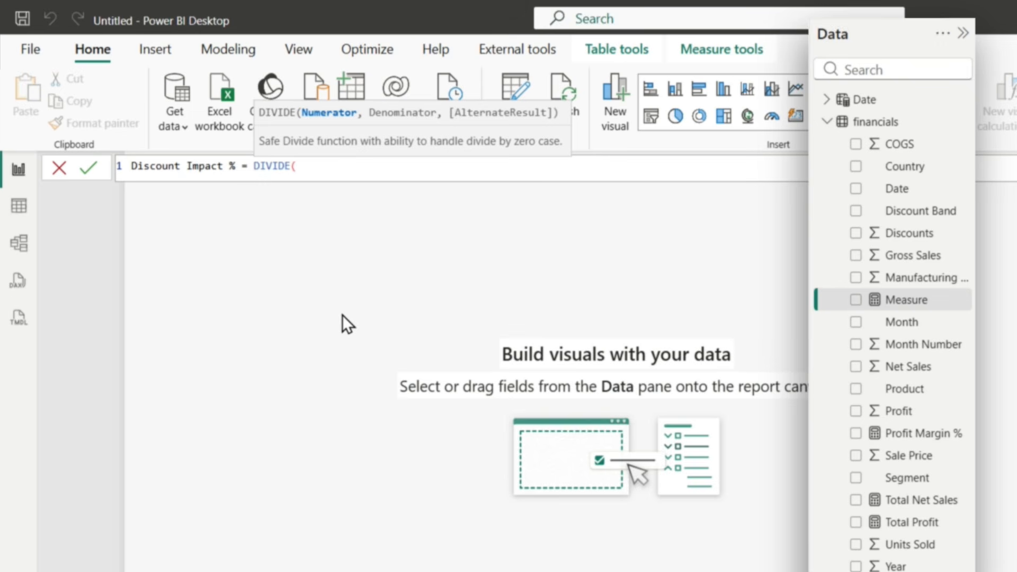
pyautogui.write('s')
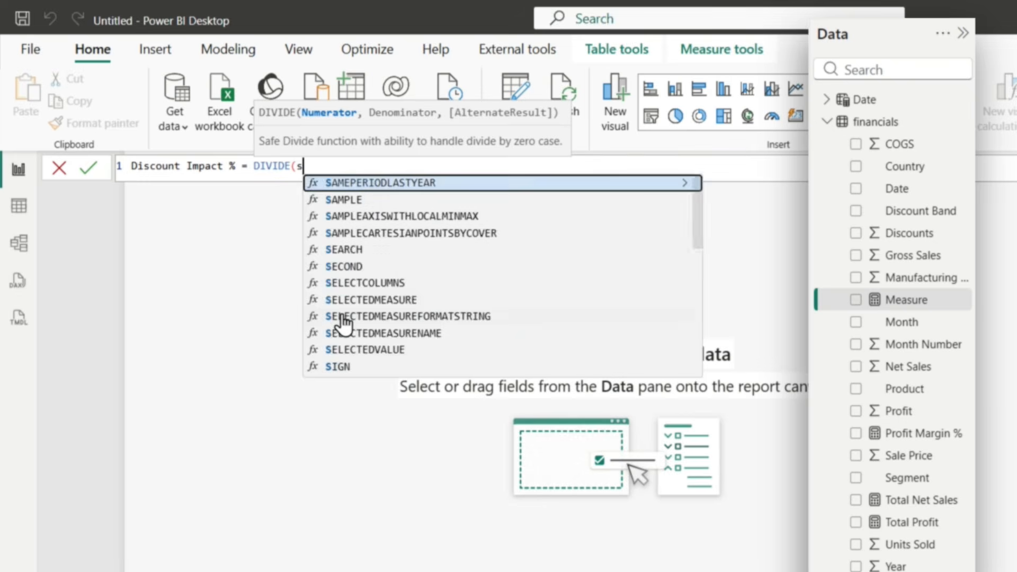
pyautogui.write('um')
pyautogui.press('Tab')
pyautogui.write('di')
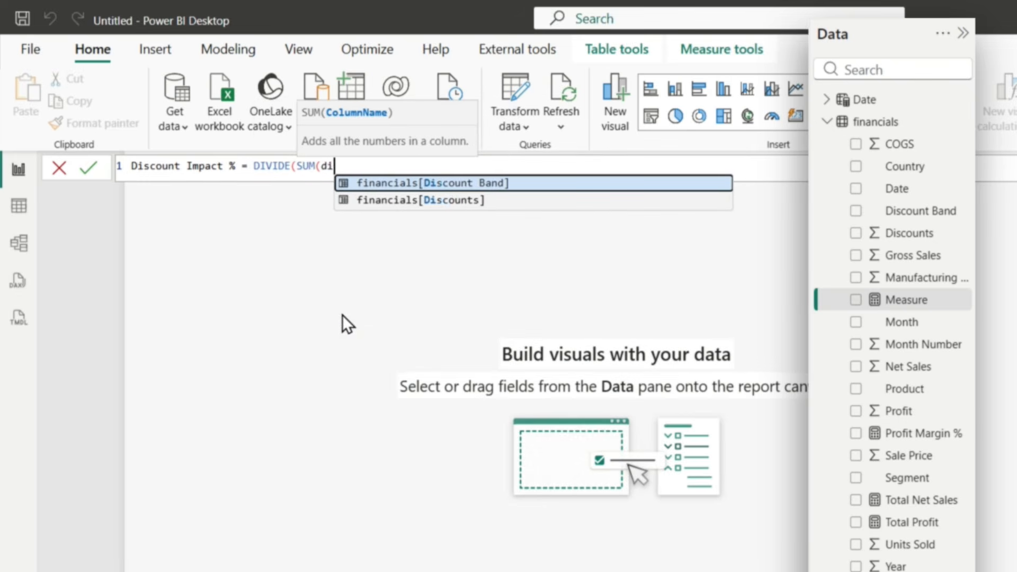
pyautogui.press('Down')
pyautogui.press('Tab')
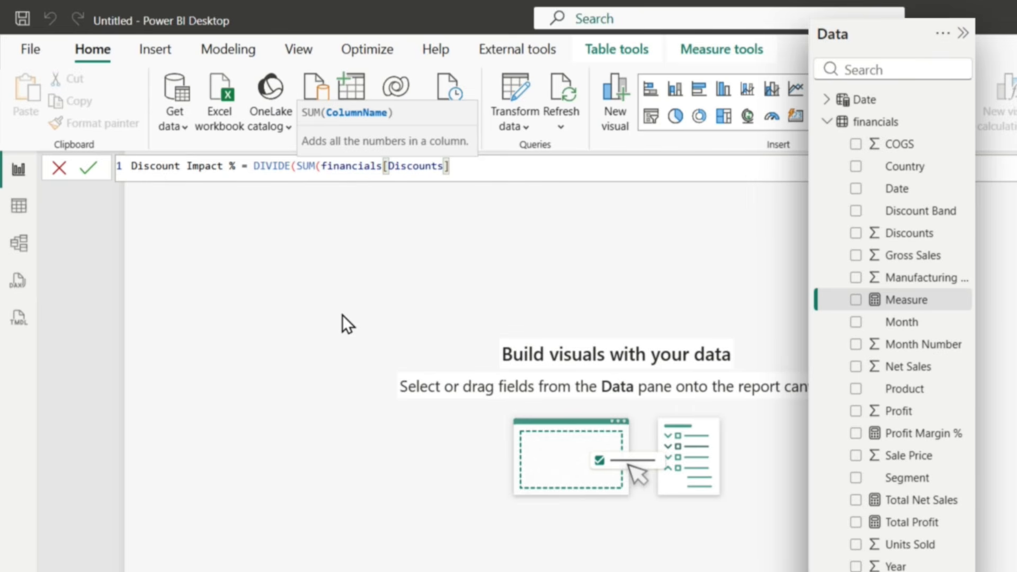
# Step: Complete the Discount Impact % measure with SUM(financials[Gross Sales]) as the denominator, commit it and format it as a percentage
pyautogui.write('), su')
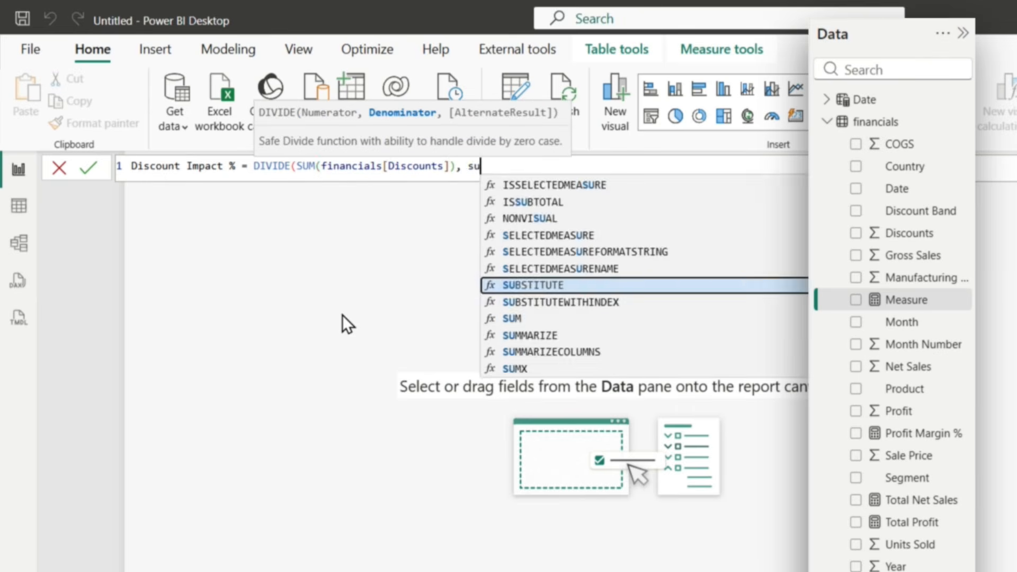
pyautogui.write('m')
pyautogui.press('Tab')
pyautogui.write('gro')
pyautogui.press('Tab')
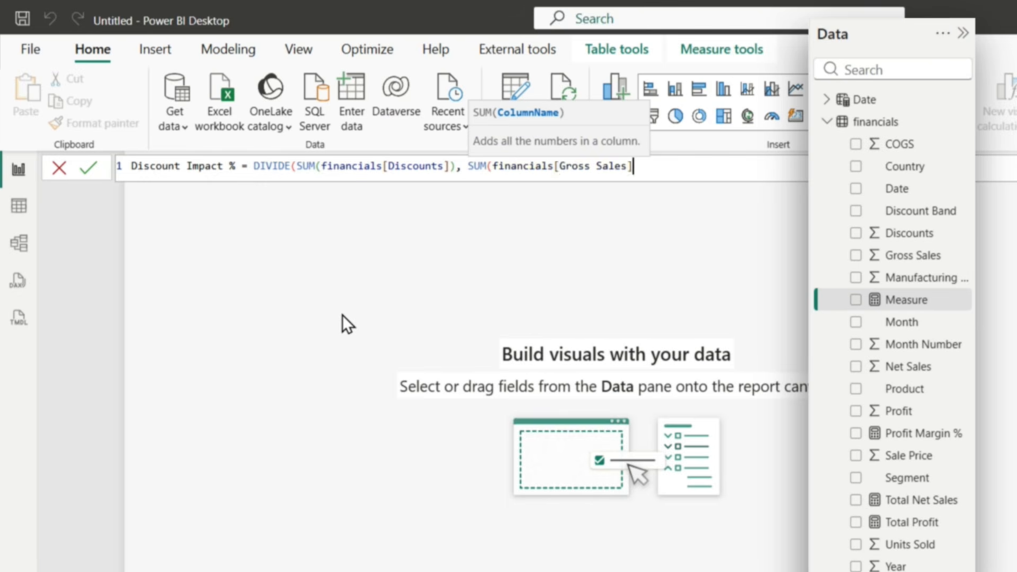
pyautogui.write('))')
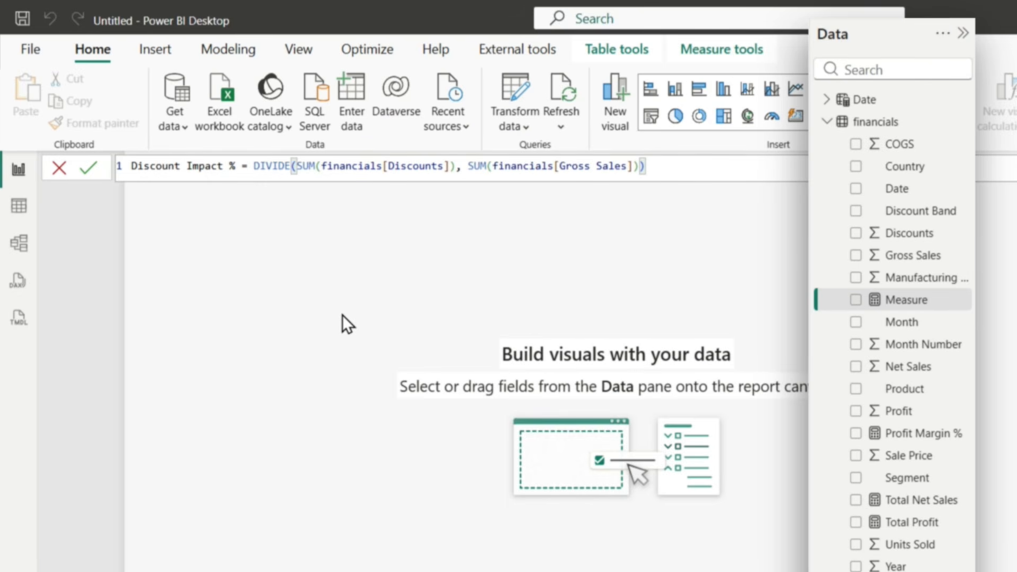
pyautogui.press('Return')
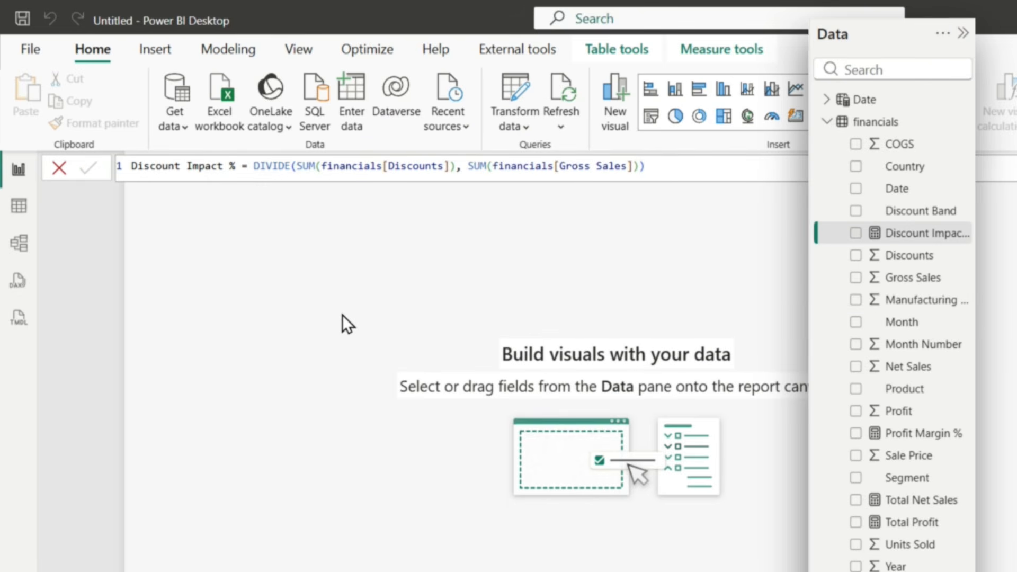
pyautogui.click(727, 53)
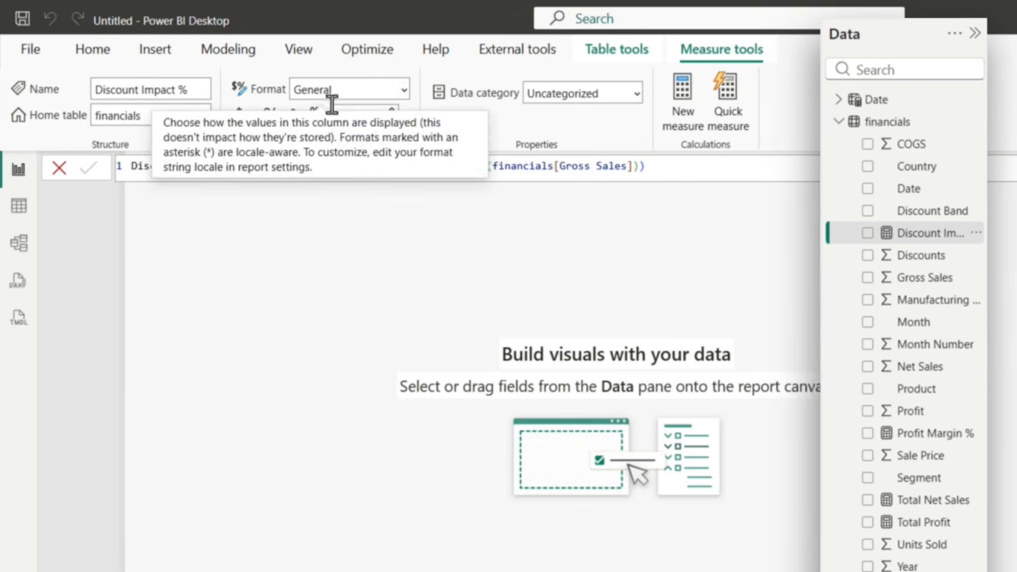
pyautogui.click(270, 117)
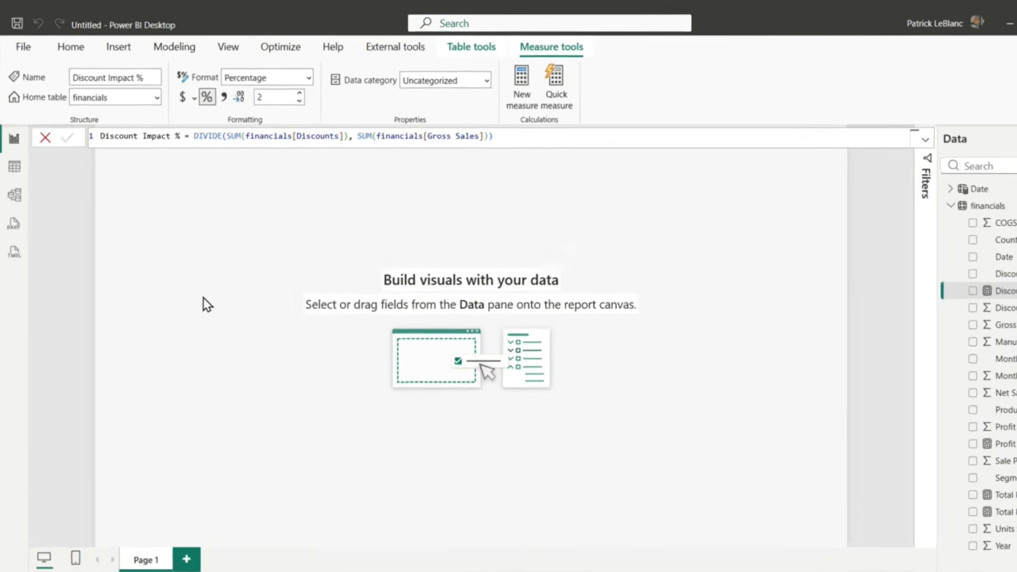
# Step: Switch to the model diagram and display the semantic model's objects, including its measures
pyautogui.click(15, 194)
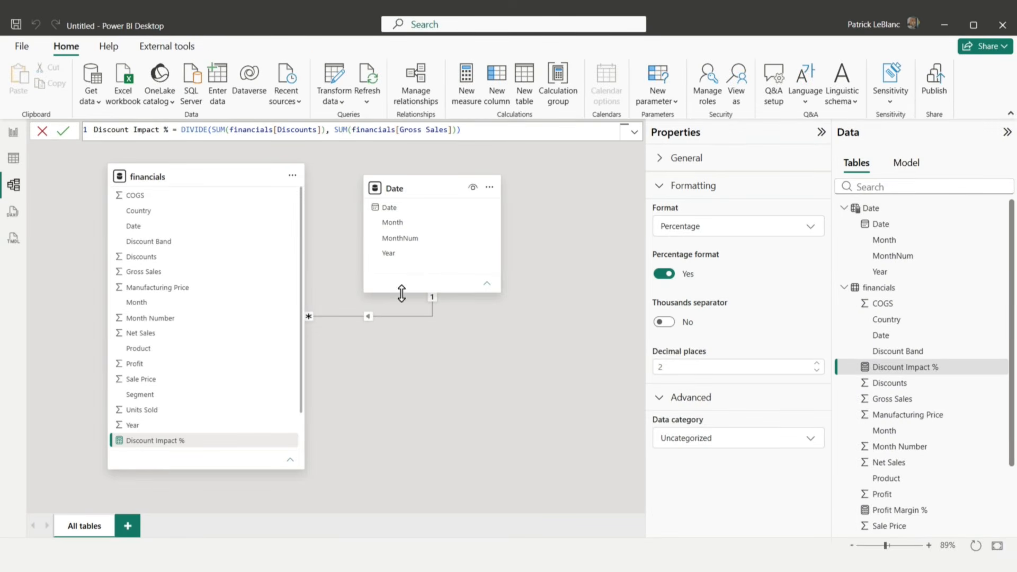
pyautogui.click(907, 164)
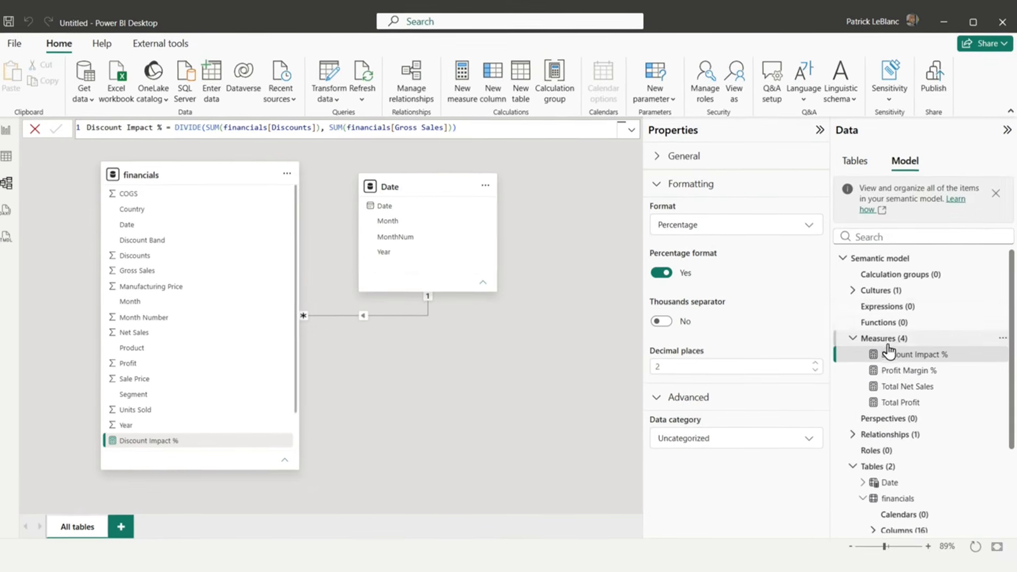
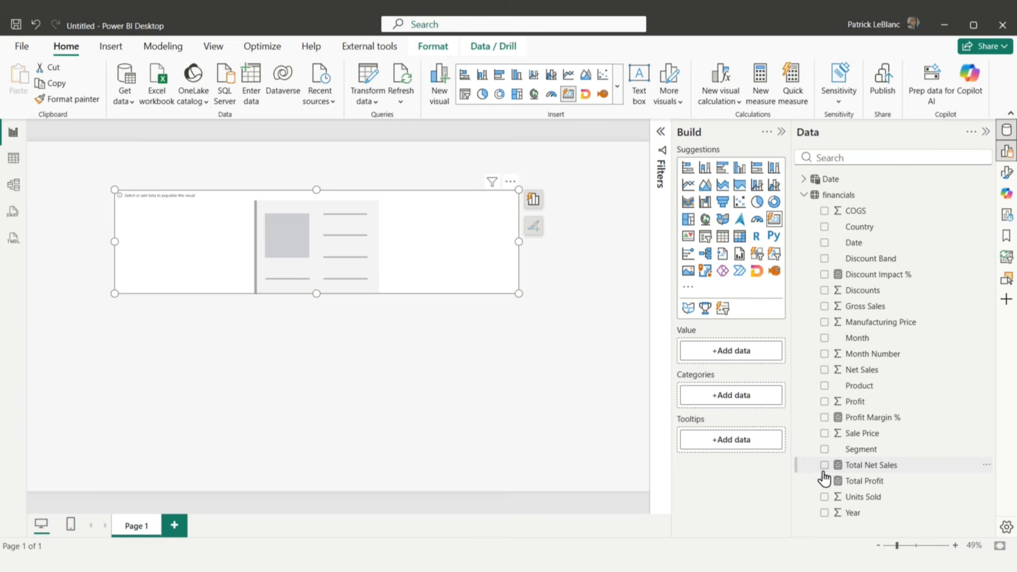
# Step: Add the Total Net Sales, Total Profit and Profit Margin % measures as values of the empty card visual
pyautogui.click(824, 481)
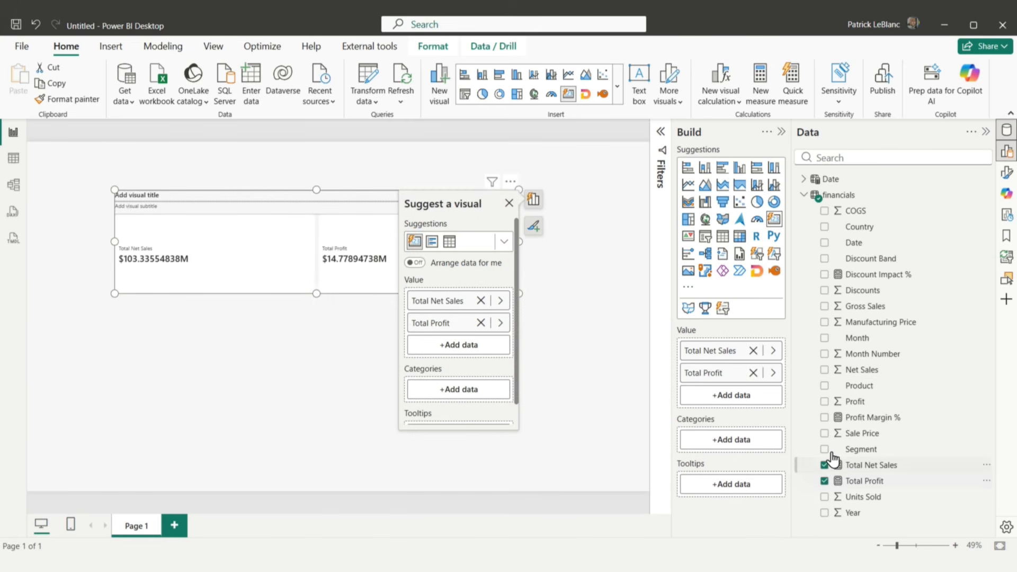
pyautogui.click(824, 418)
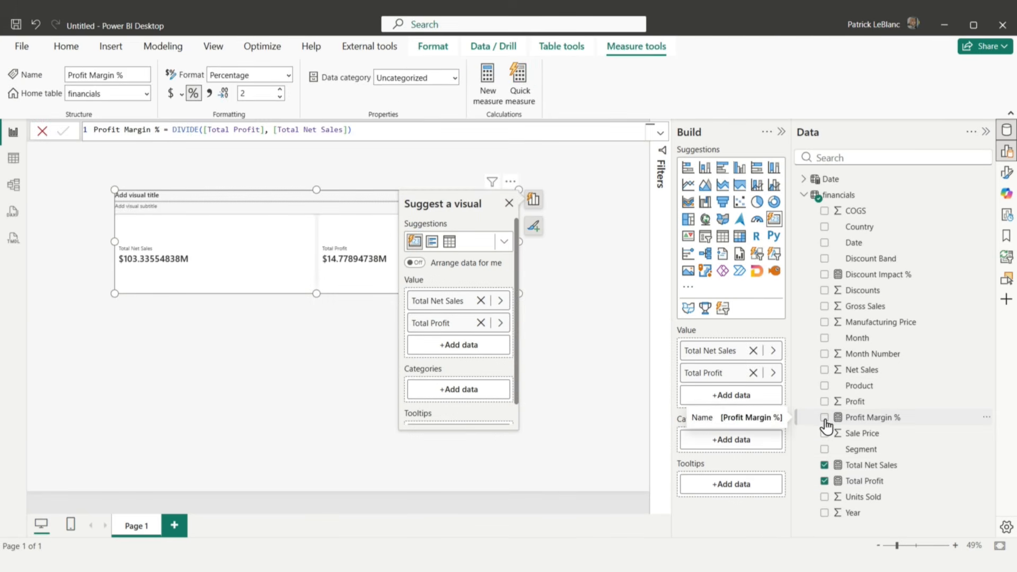
pyautogui.click(568, 289)
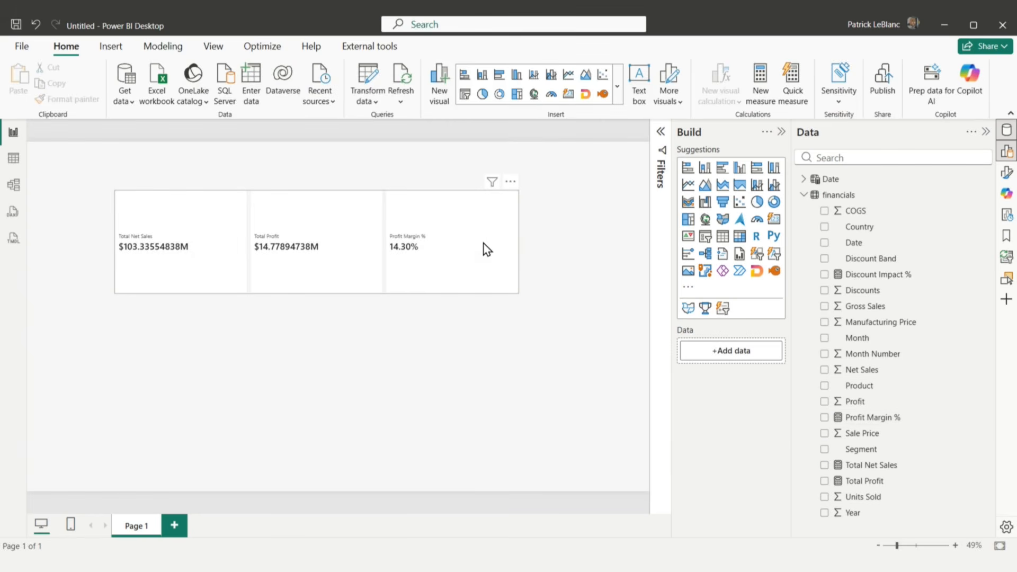
# Step: Reduce the card visual's height and width and move it toward the centre of the report page
pyautogui.click(463, 268)
pyautogui.moveTo(317, 293); pyautogui.dragTo(317, 268)
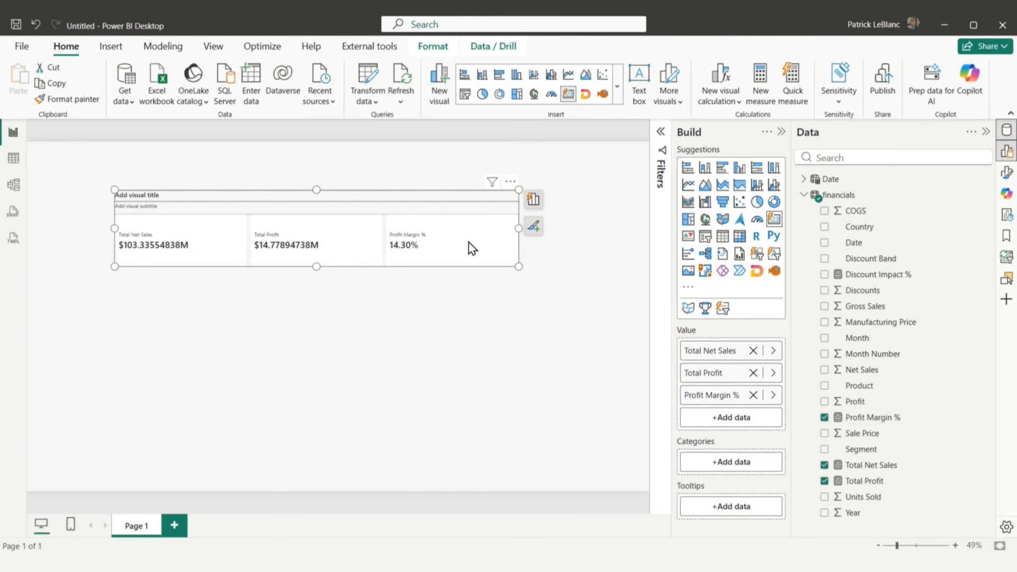
pyautogui.moveTo(519, 230); pyautogui.dragTo(475, 230)
pyautogui.moveTo(449, 191); pyautogui.dragTo(543, 185)
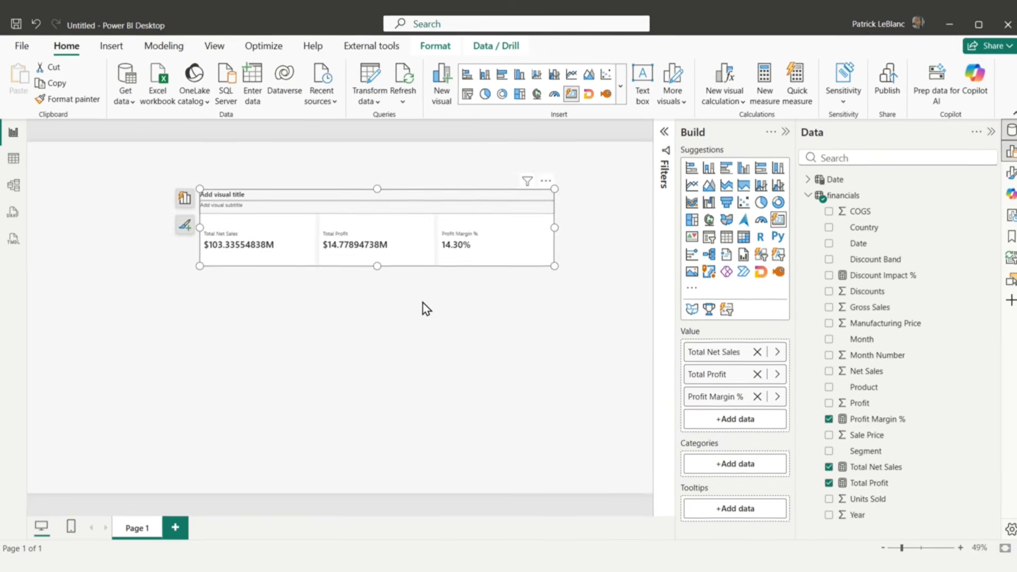
pyautogui.click(422, 305)
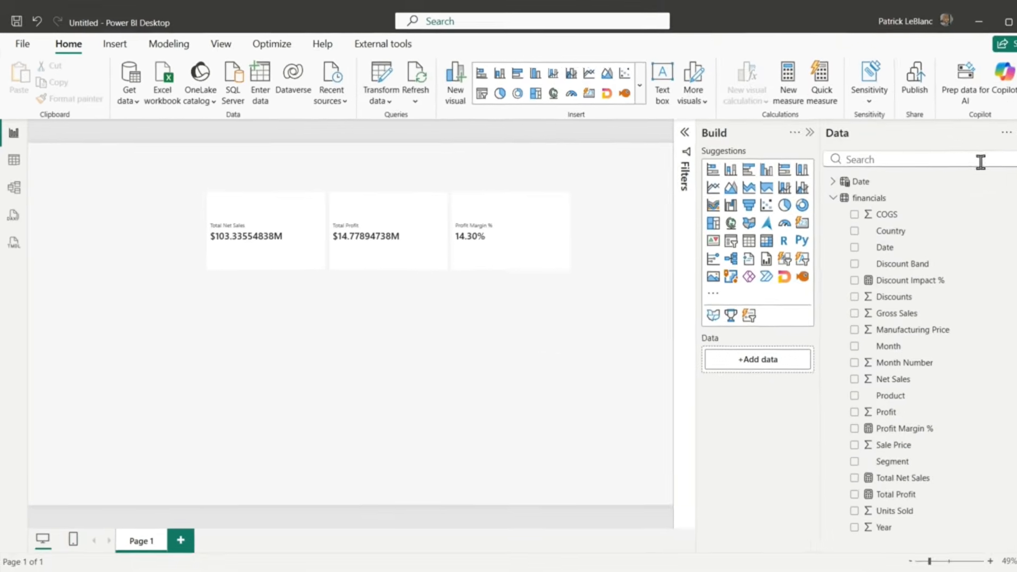
# Step: Set the display units of the Total Net Sales callout value to None and its decimal places to 2
pyautogui.click(1005, 175)
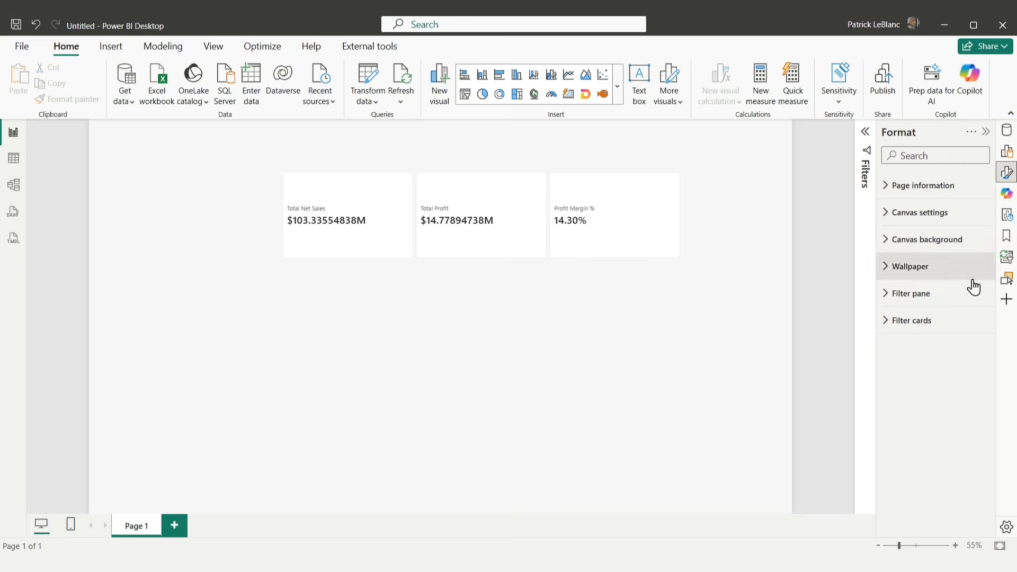
pyautogui.click(601, 258)
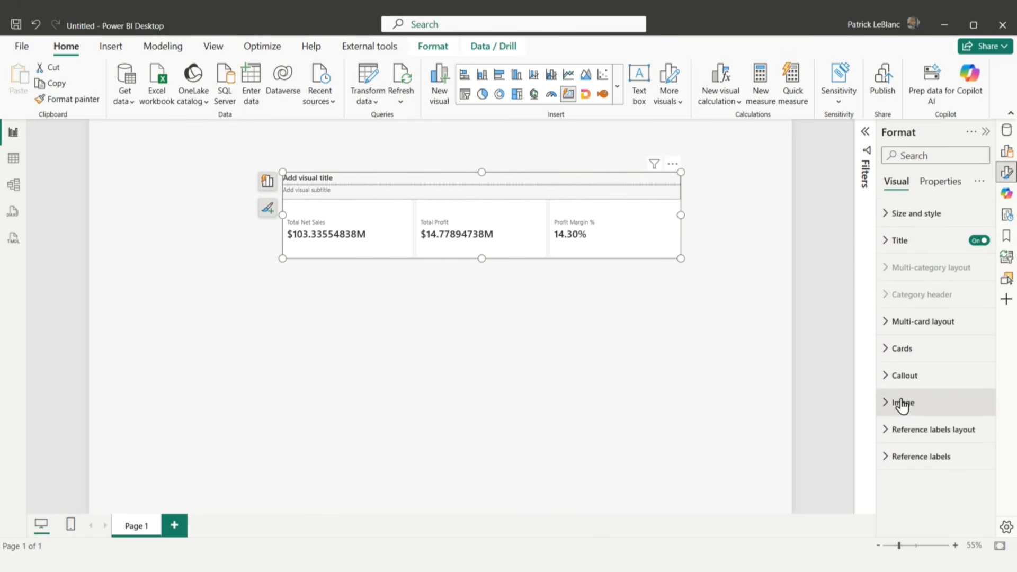
pyautogui.click(900, 377)
pyautogui.scroll(-3, 959, 371)
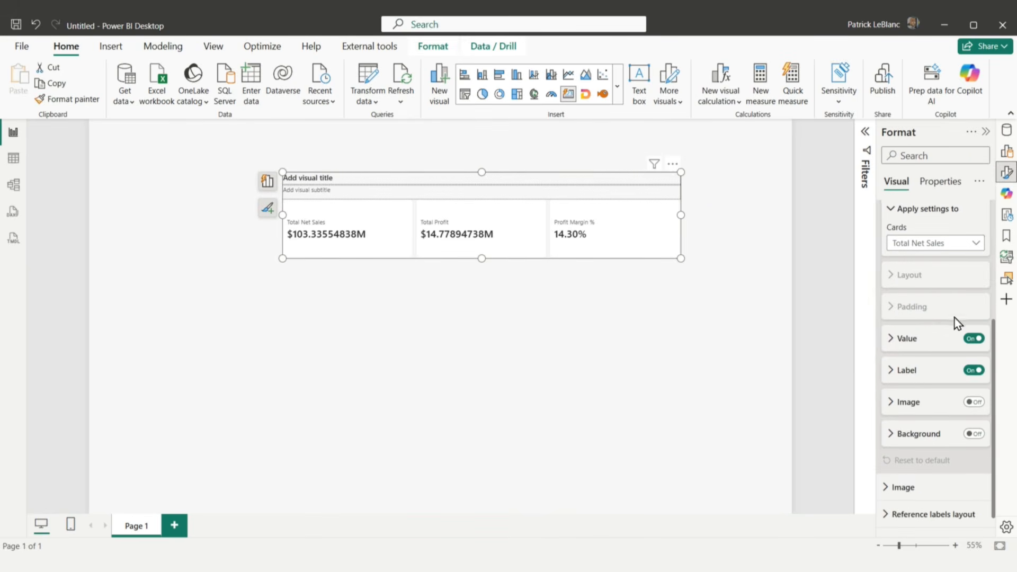
pyautogui.click(928, 248)
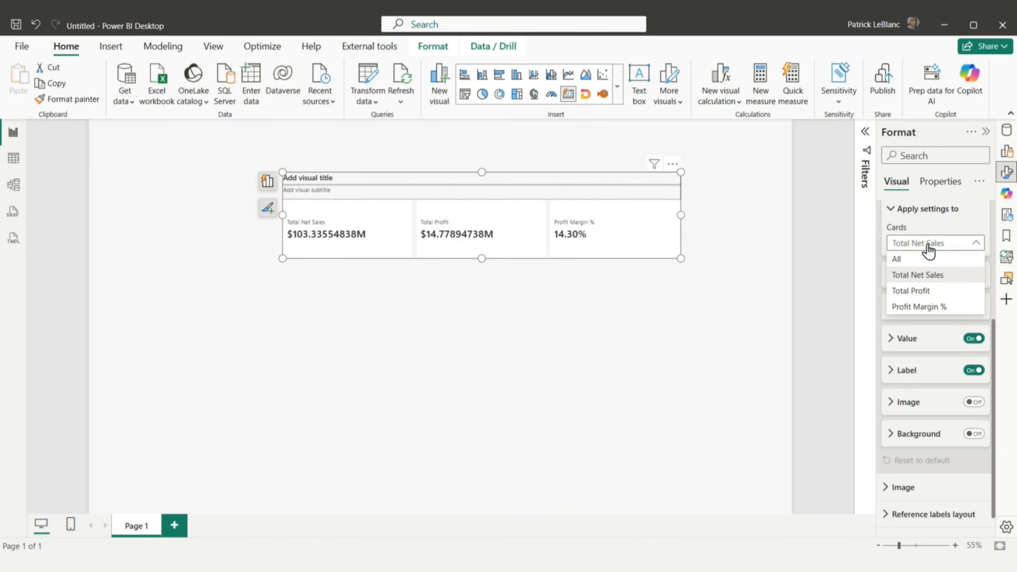
pyautogui.click(929, 249)
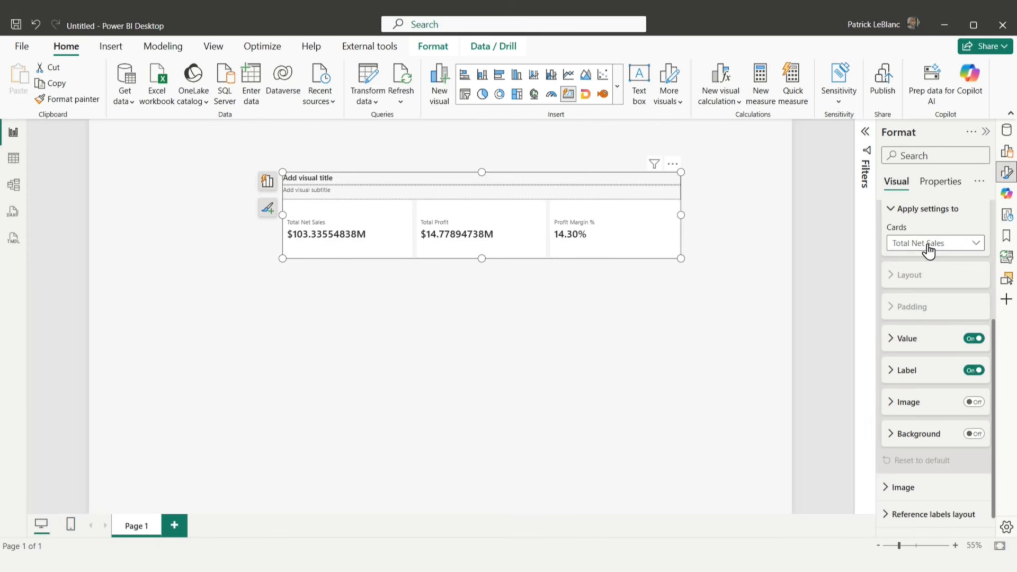
pyautogui.click(907, 344)
pyautogui.scroll(-3, 979, 470)
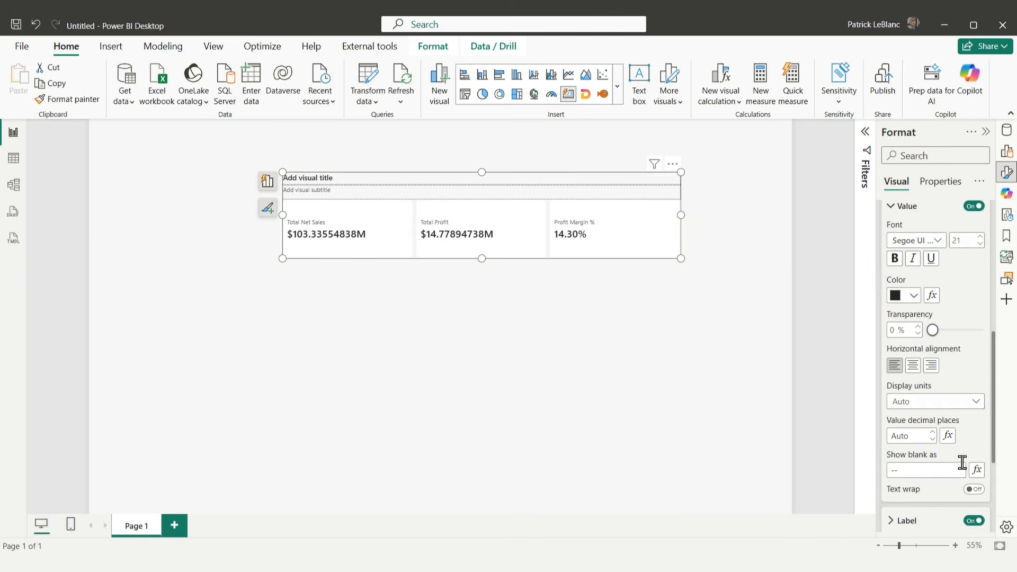
pyautogui.click(978, 402)
pyautogui.click(913, 430)
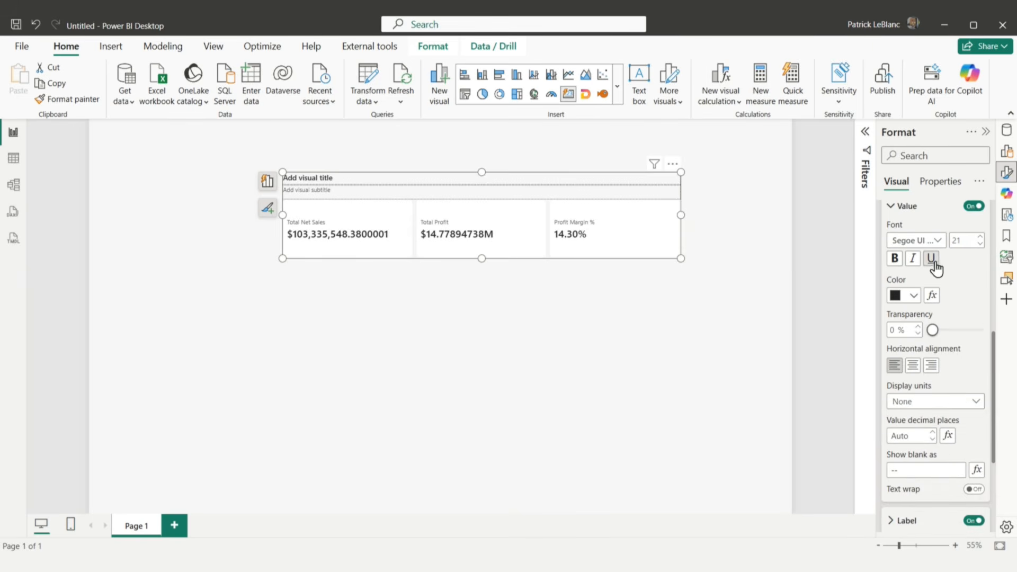
# Step: Set the display units of the Total Profit callout value to None and its decimal places to 2
pyautogui.scroll(1, 941, 276)
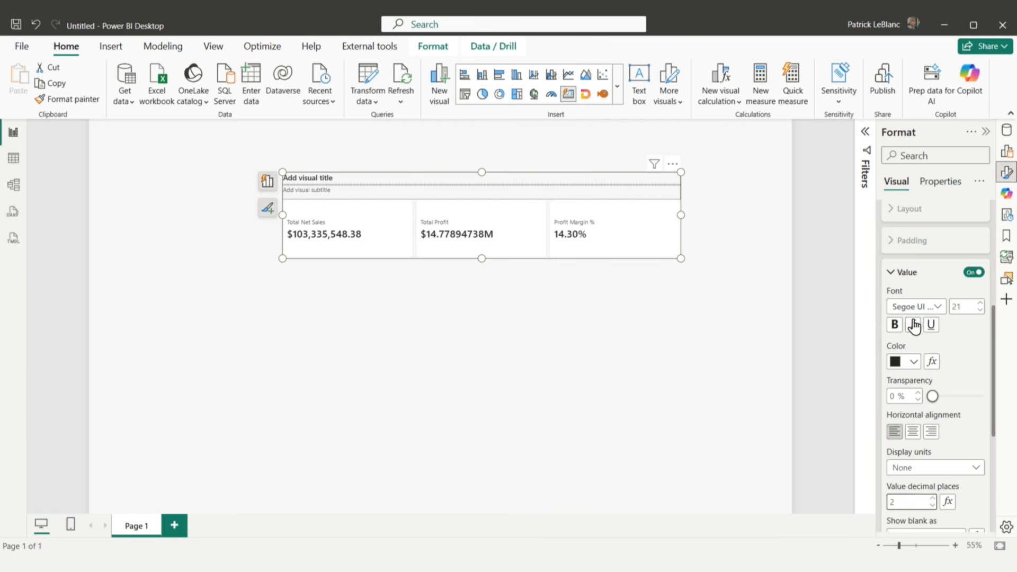
pyautogui.scroll(2, 949, 320)
pyautogui.click(933, 309)
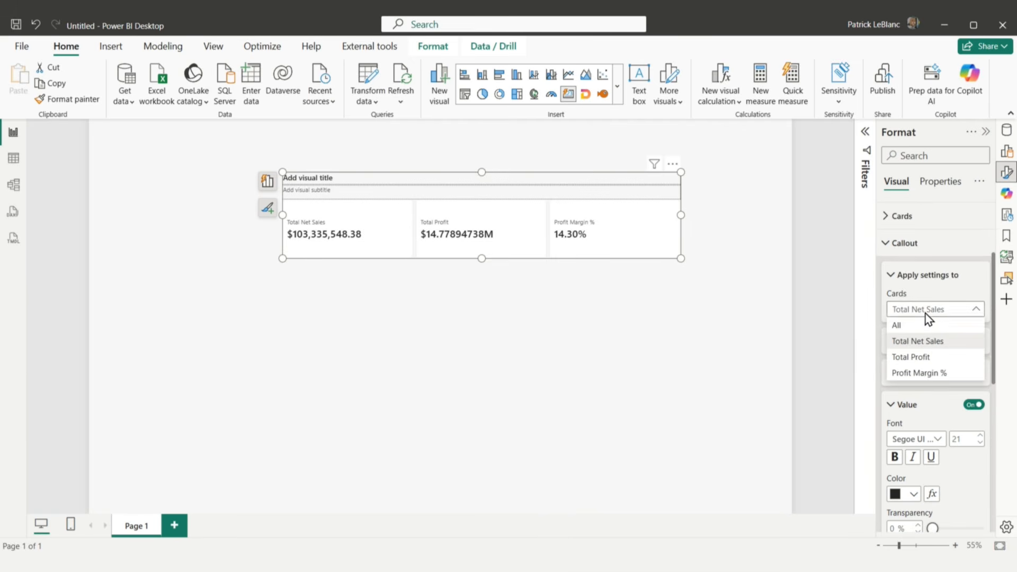
pyautogui.click(922, 357)
pyautogui.scroll(-2, 948, 419)
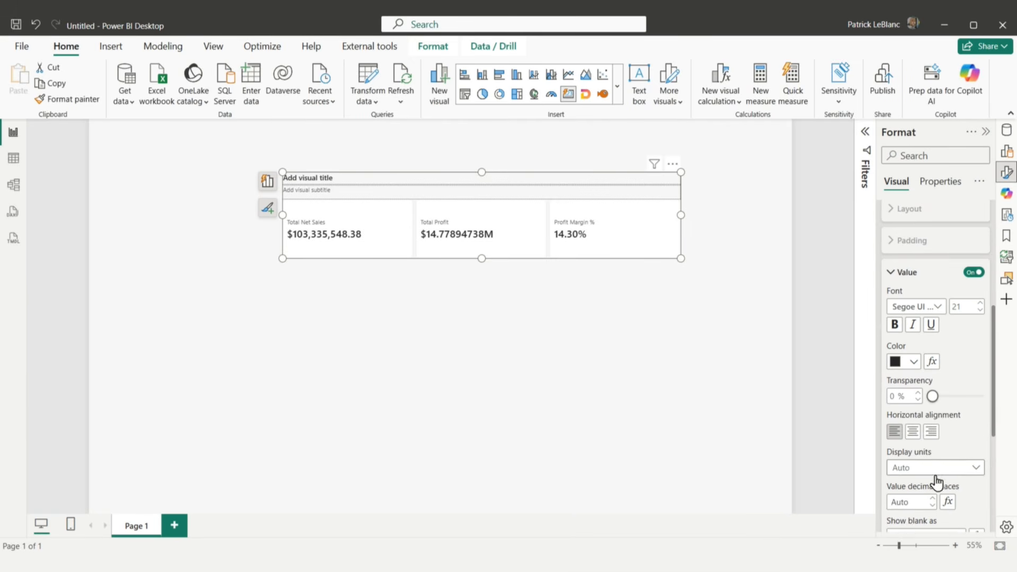
pyautogui.scroll(-1, 936, 482)
pyautogui.click(922, 401)
pyautogui.click(914, 431)
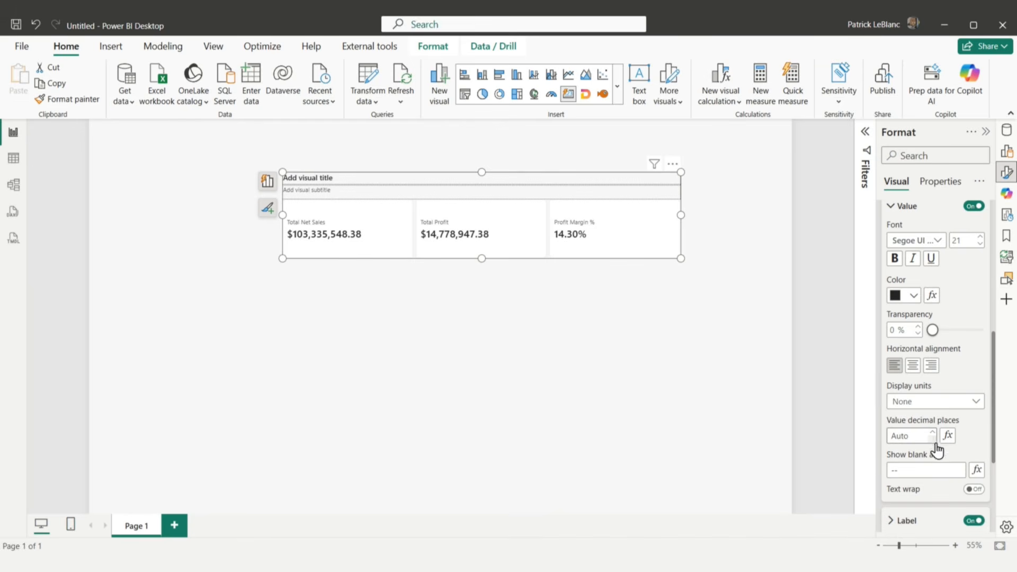
pyautogui.click(917, 432)
pyautogui.write('2')
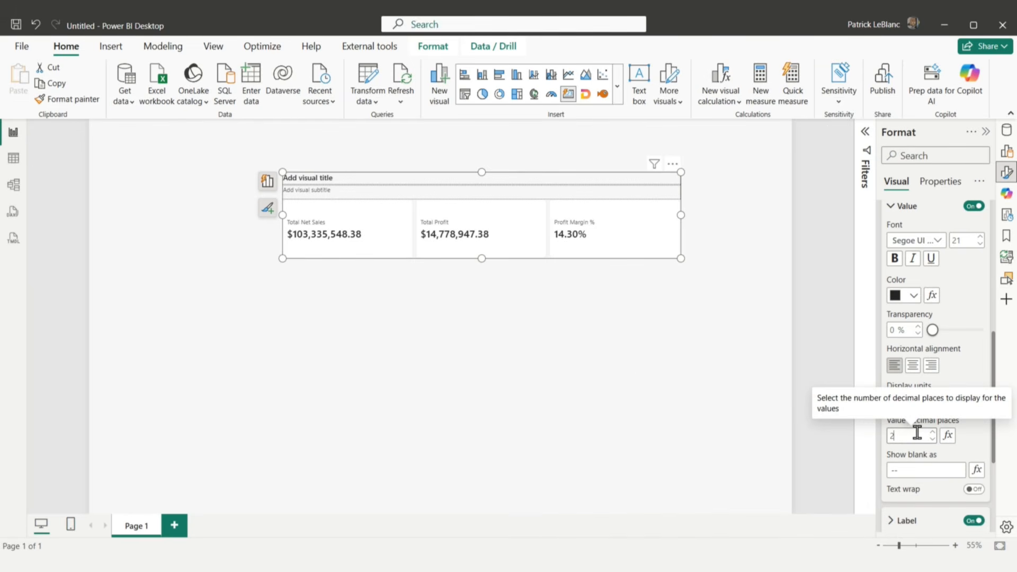
# Step: Set the decimal places in the Total Net Sales measure's own formatting to 2
pyautogui.click(1006, 130)
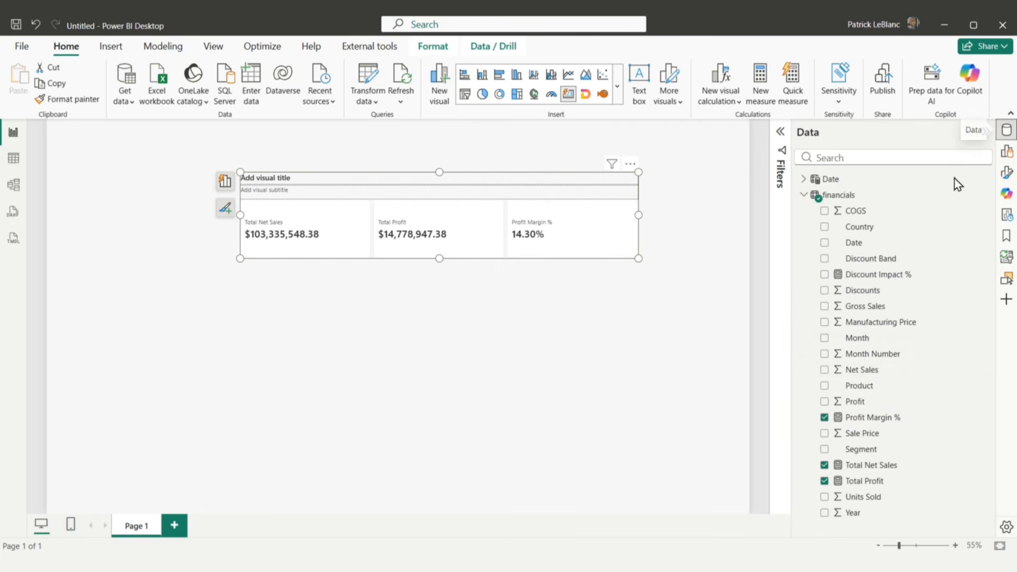
pyautogui.click(870, 466)
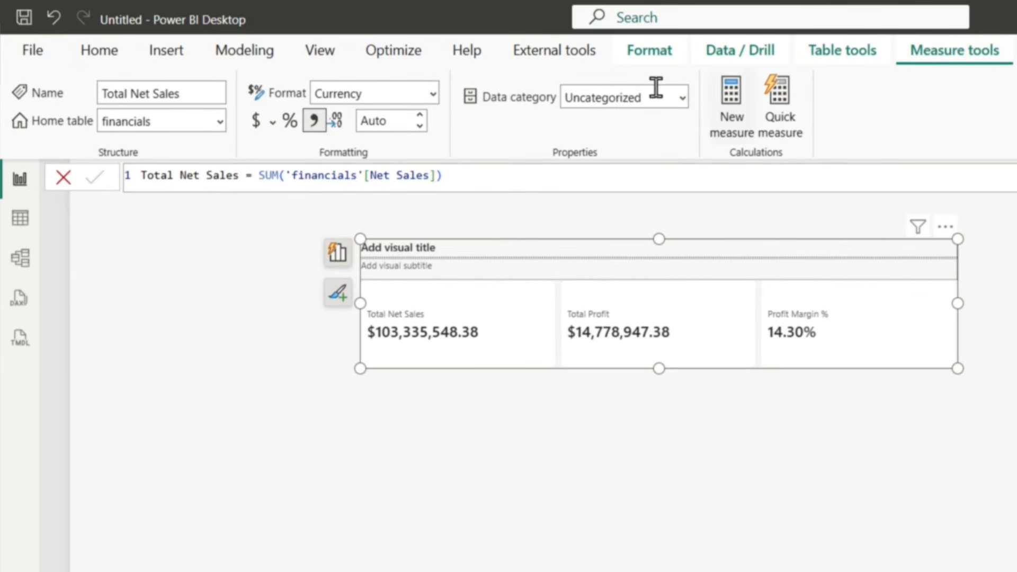
pyautogui.click(379, 120)
pyautogui.write('2')
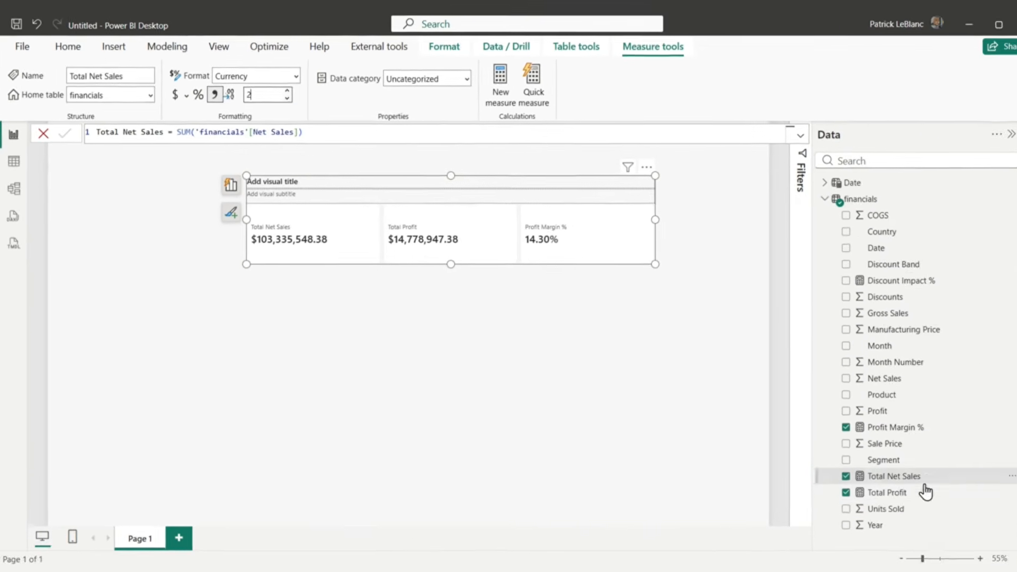
# Step: Set the decimal places in the Total Profit measure's own formatting to 2
pyautogui.click(901, 492)
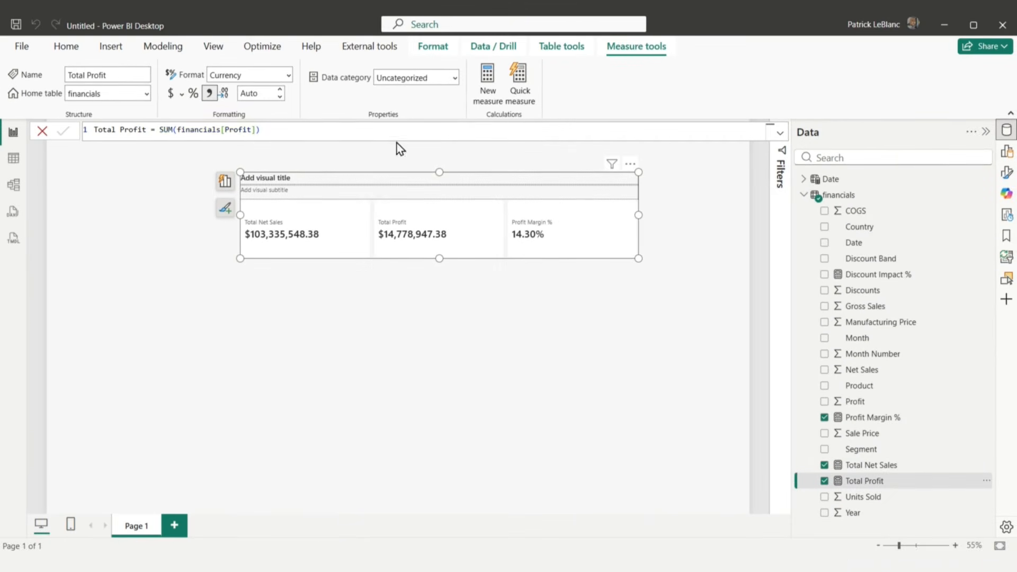
pyautogui.click(268, 98)
pyautogui.write('2')
pyautogui.click(495, 287)
# Step: Reduce the height of the card visual slightly from its lower edge
pyautogui.click(449, 262)
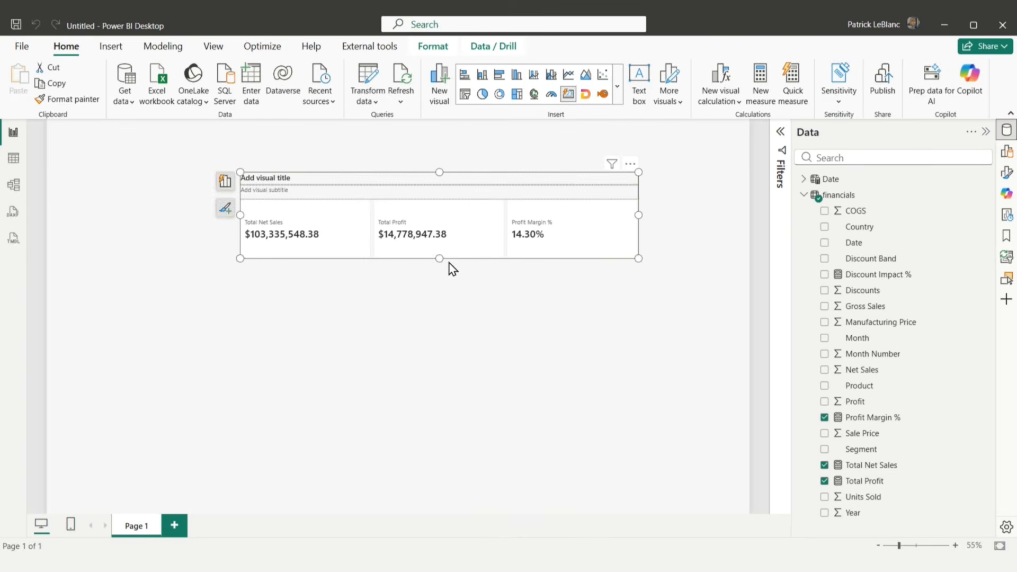
pyautogui.moveTo(440, 259); pyautogui.dragTo(443, 242)
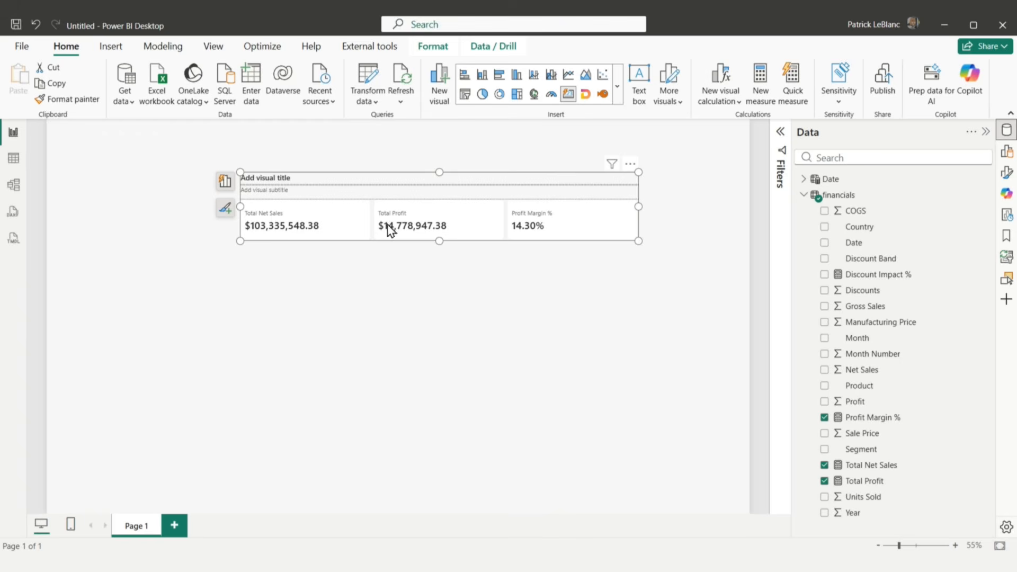
# Step: Set the font size of the Total Profit card's callout label to 16
pyautogui.click(1007, 172)
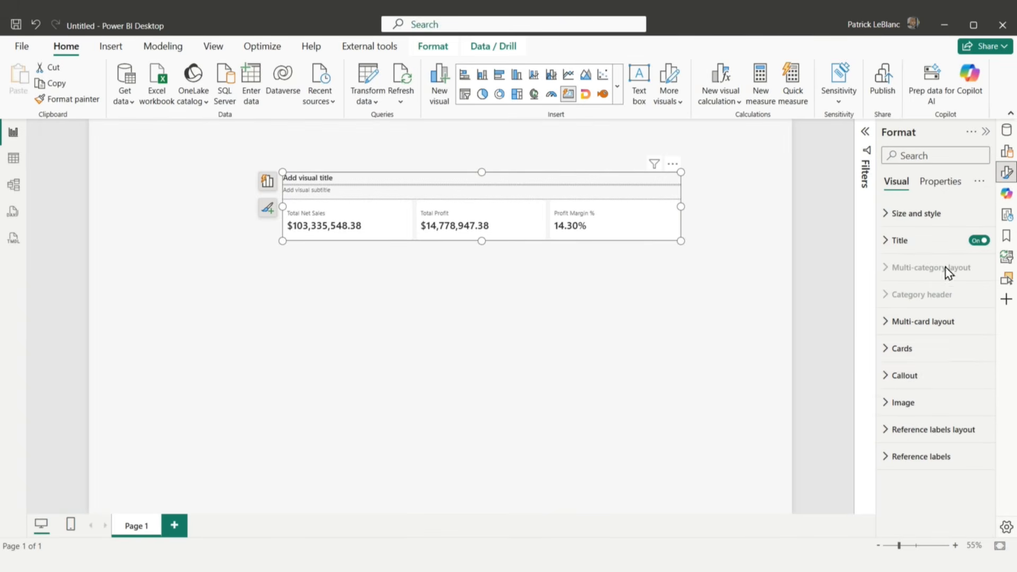
pyautogui.click(958, 375)
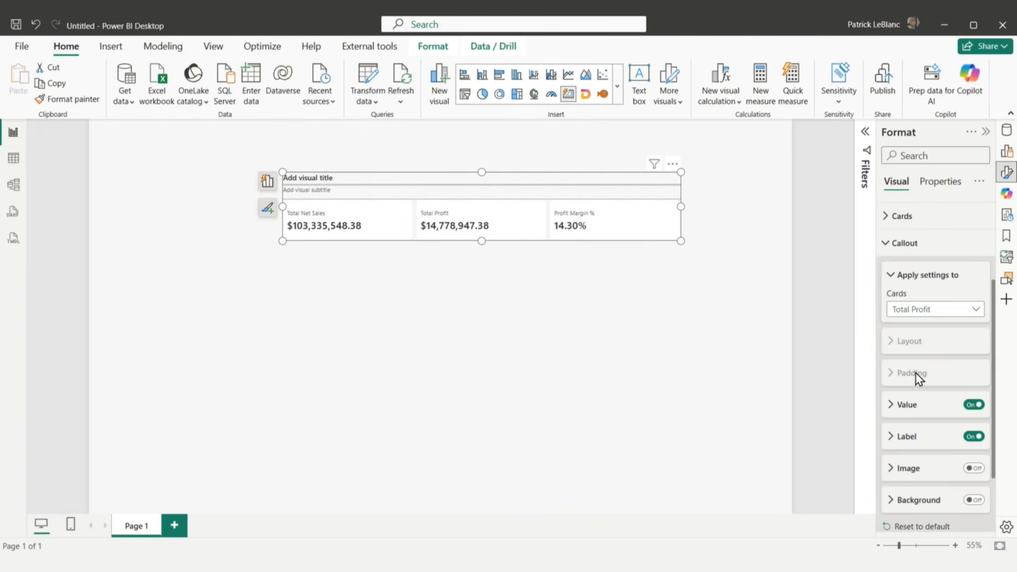
pyautogui.click(907, 436)
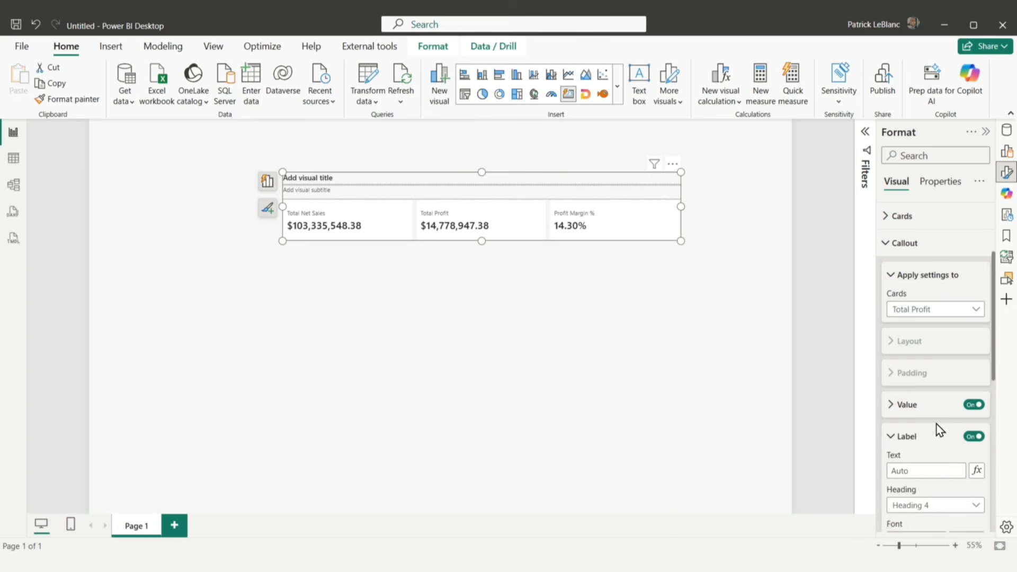
pyautogui.scroll(-3, 945, 425)
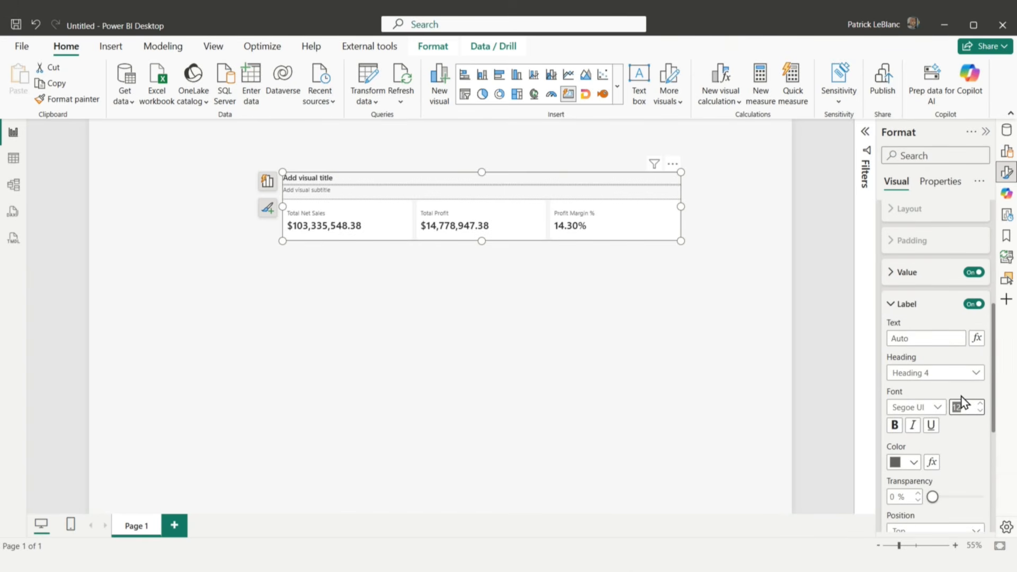
pyautogui.click(962, 405)
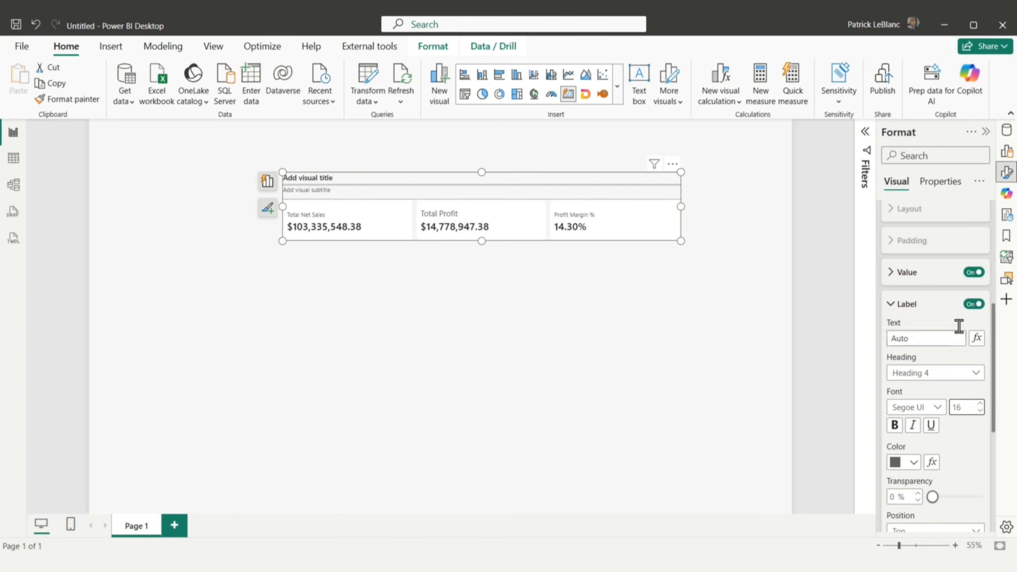
# Step: Apply the callout settings to all cards and set their label font size to 16
pyautogui.scroll(5, 931, 351)
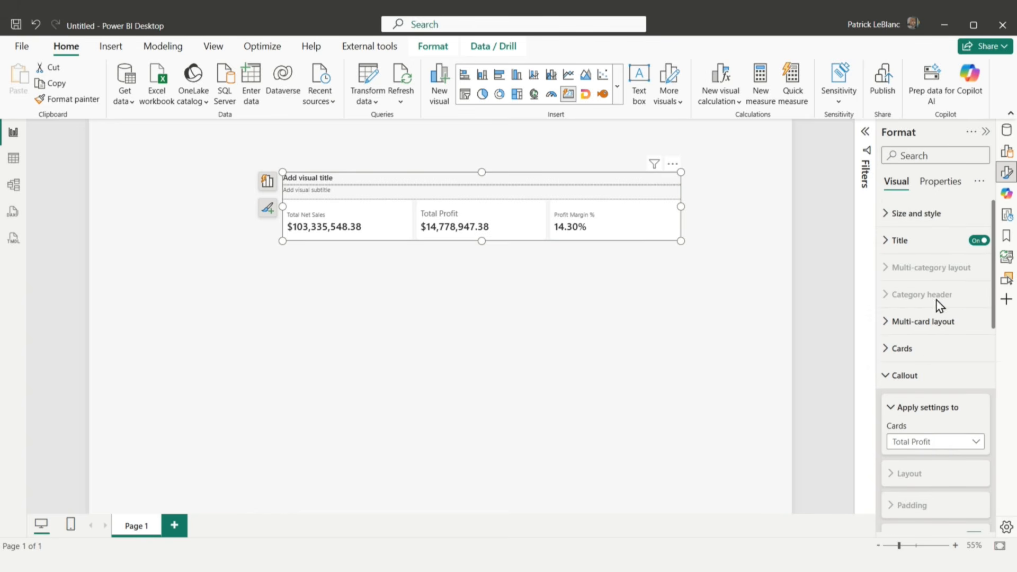
pyautogui.click(941, 442)
pyautogui.click(930, 456)
pyautogui.scroll(-5, 937, 472)
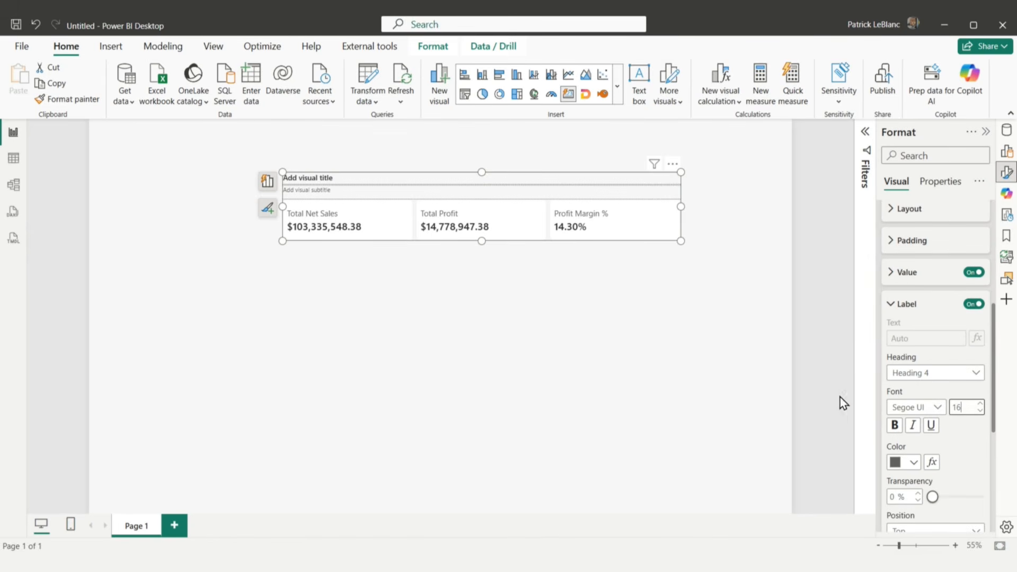
pyautogui.click(654, 366)
# Step: Widen the card visual slightly and move it so it is centred near the top of the report page
pyautogui.click(673, 220)
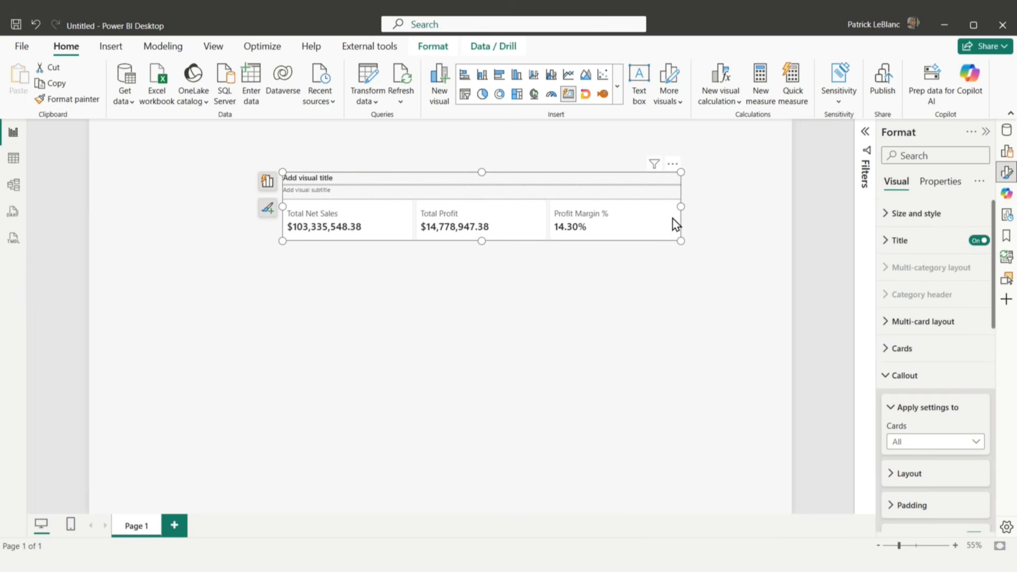
pyautogui.moveTo(681, 208); pyautogui.dragTo(703, 208)
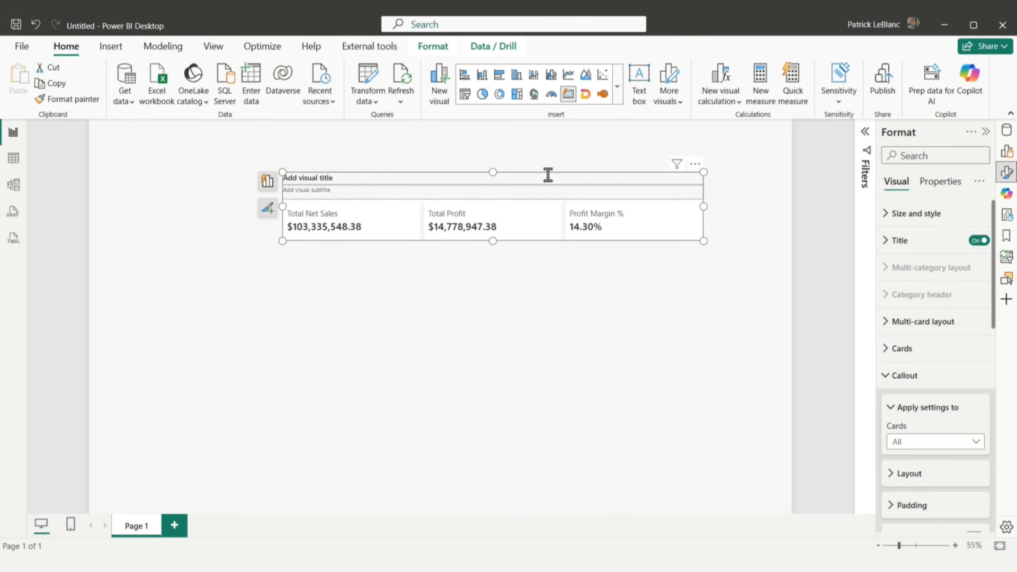
pyautogui.click(556, 254)
pyautogui.moveTo(591, 231); pyautogui.dragTo(546, 227)
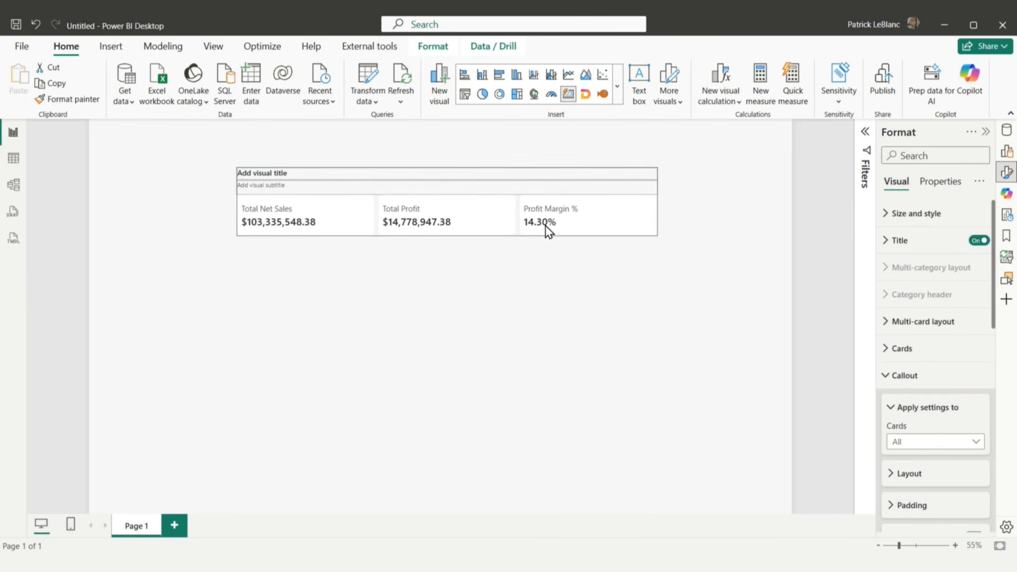
pyautogui.click(493, 276)
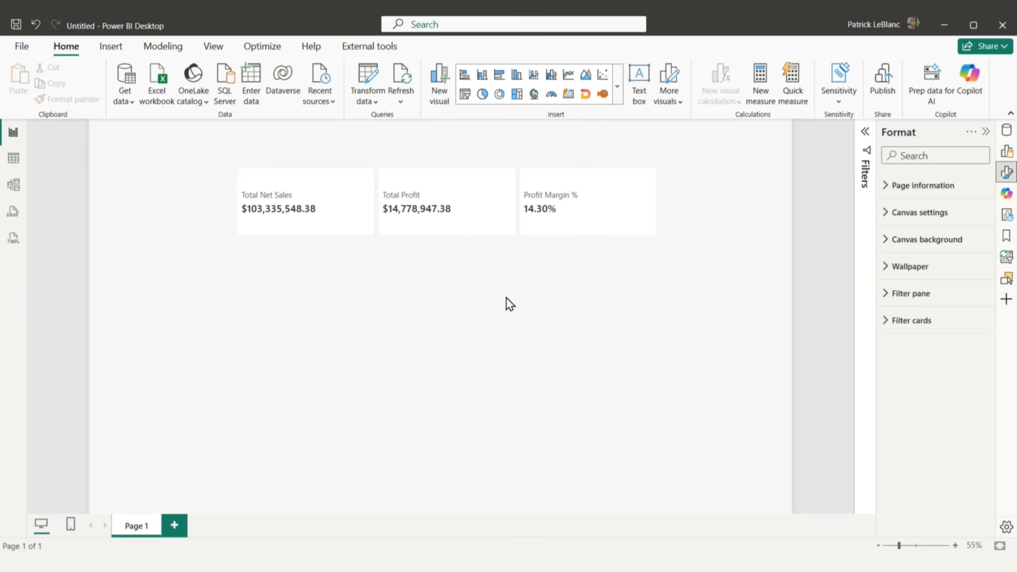
# Step: Insert a line chart below the card visual showing Total Net Sales by Month from the Date table
pyautogui.click(568, 74)
pyautogui.moveTo(238, 315); pyautogui.dragTo(448, 314)
pyautogui.click(1007, 137)
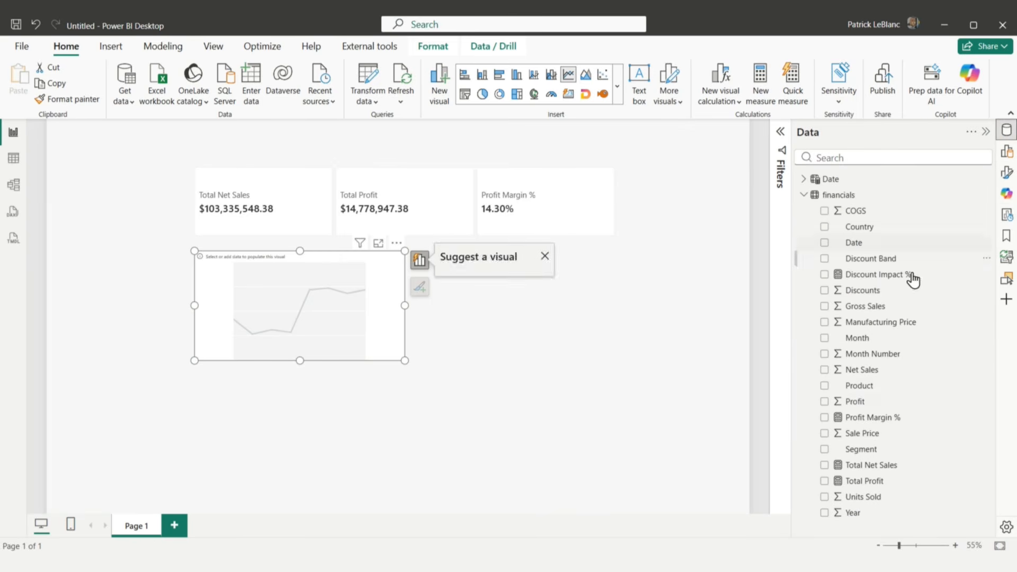
pyautogui.click(825, 466)
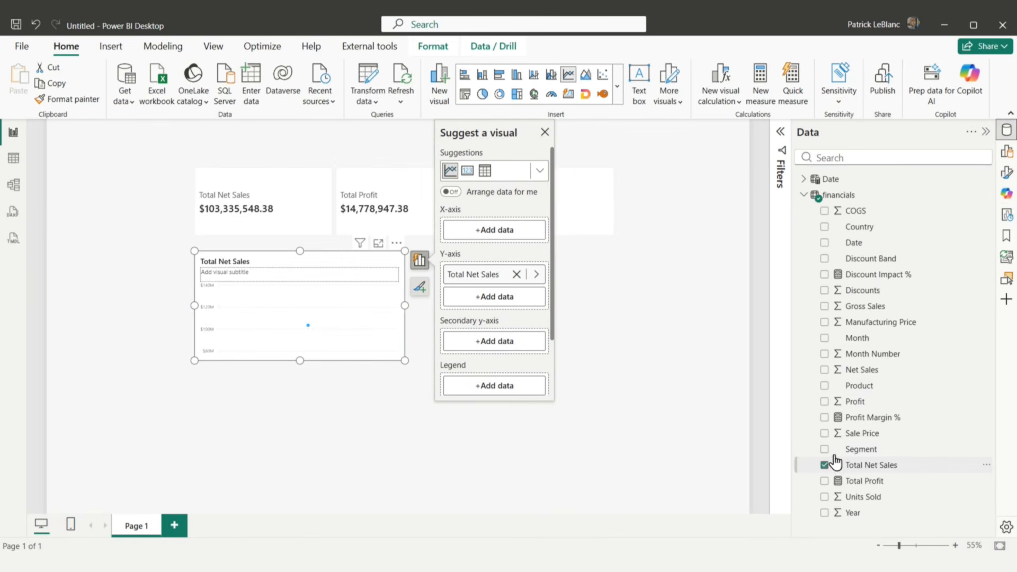
pyautogui.click(804, 195)
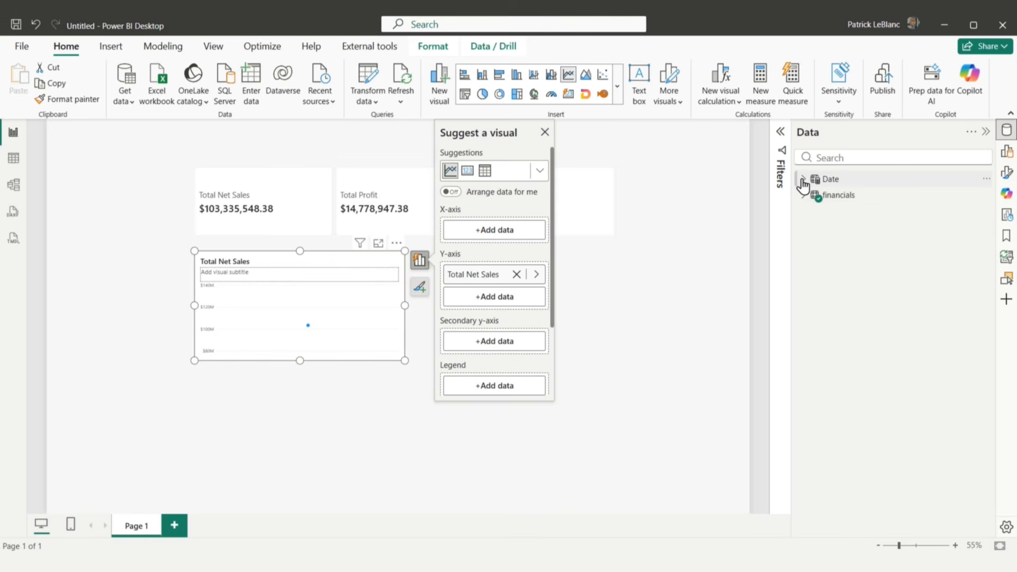
pyautogui.click(804, 180)
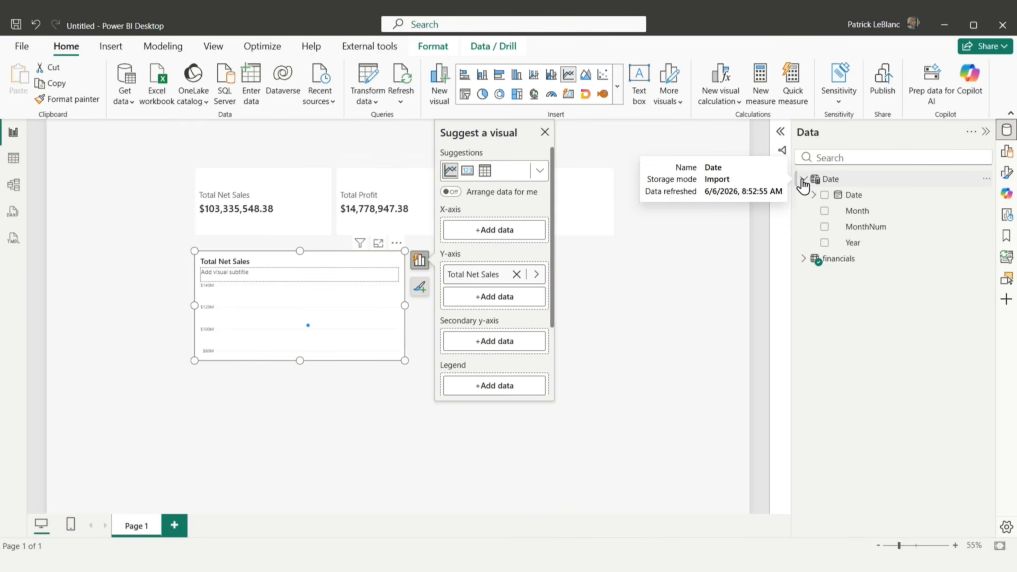
pyautogui.click(825, 210)
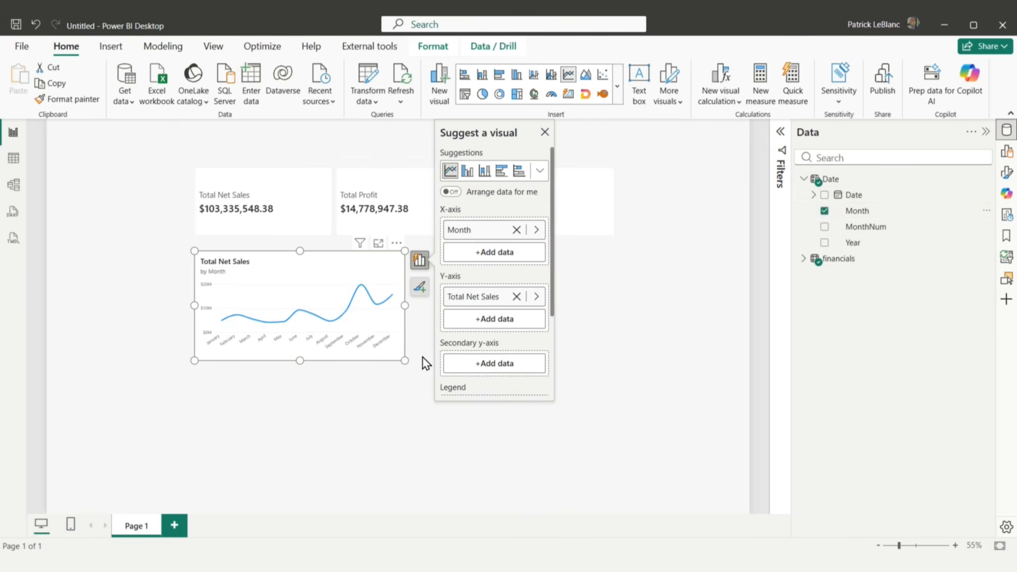
# Step: Widen the Total Net Sales line chart slightly from its lower corner
pyautogui.moveTo(403, 361); pyautogui.dragTo(416, 361)
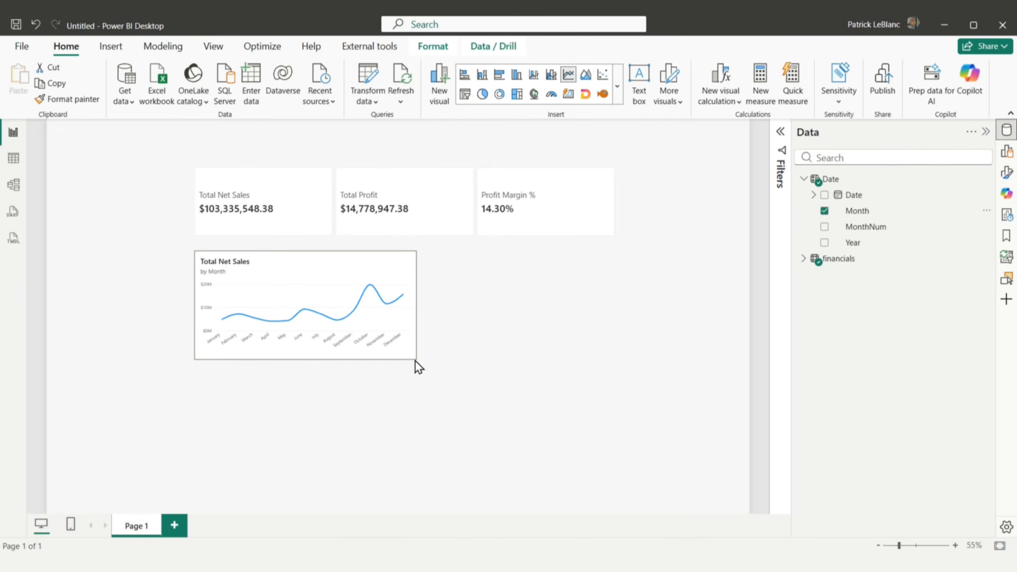
pyautogui.click(395, 340)
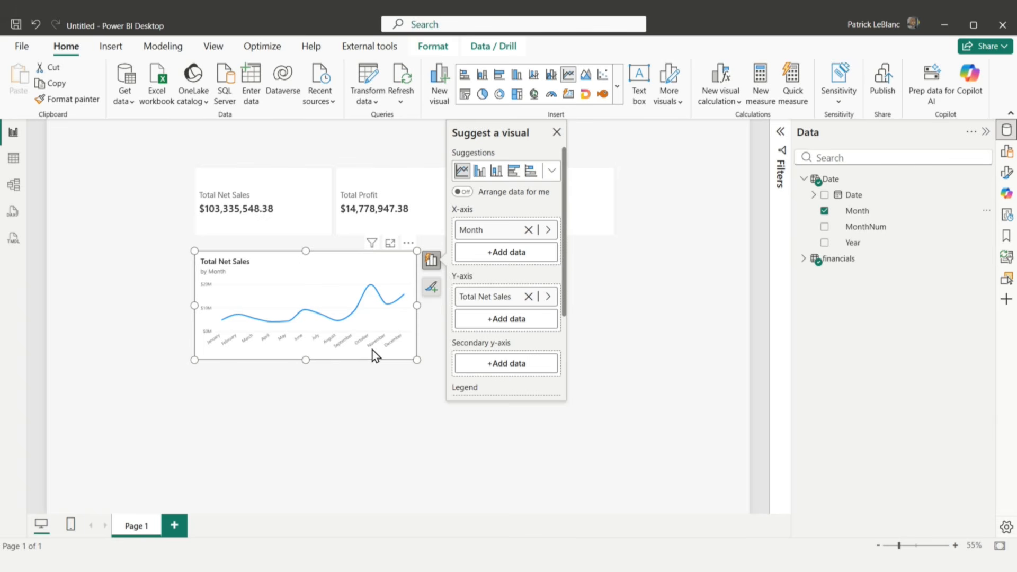
pyautogui.click(377, 366)
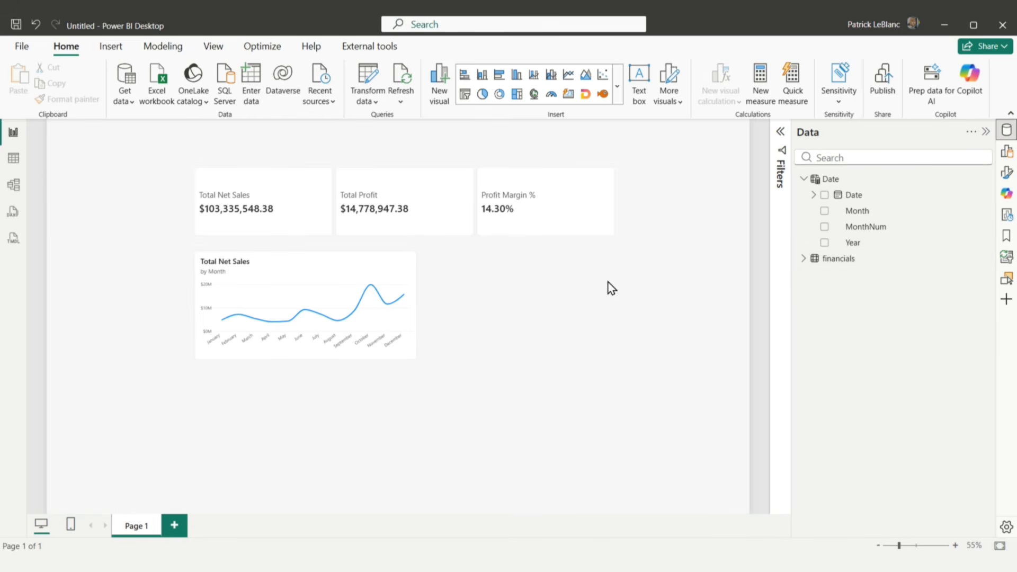
# Step: Insert a stacked column chart beside the line chart showing Total Profit by Country
pyautogui.click(482, 77)
pyautogui.moveTo(228, 374); pyautogui.dragTo(619, 300)
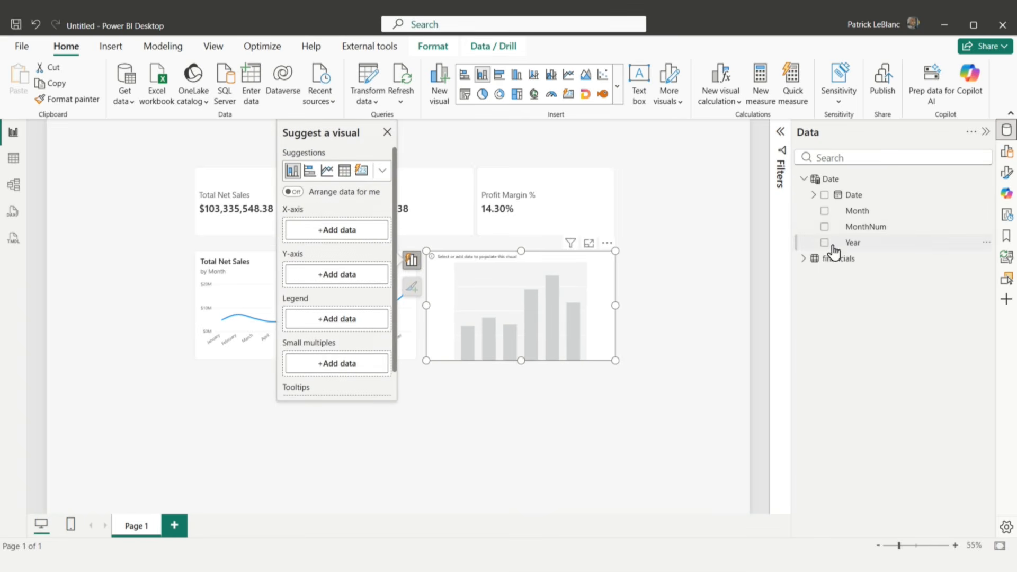
pyautogui.click(811, 262)
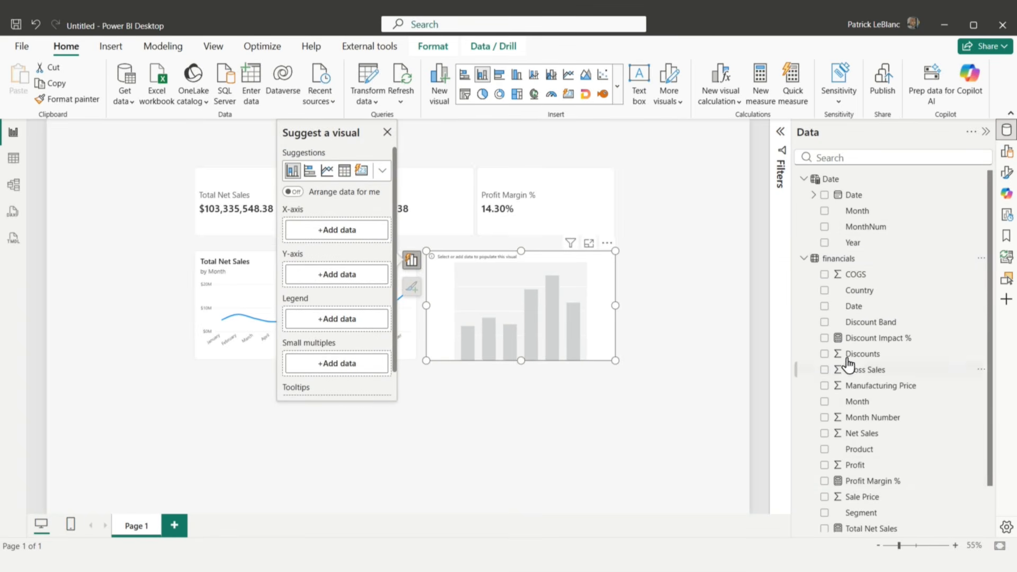
pyautogui.click(825, 290)
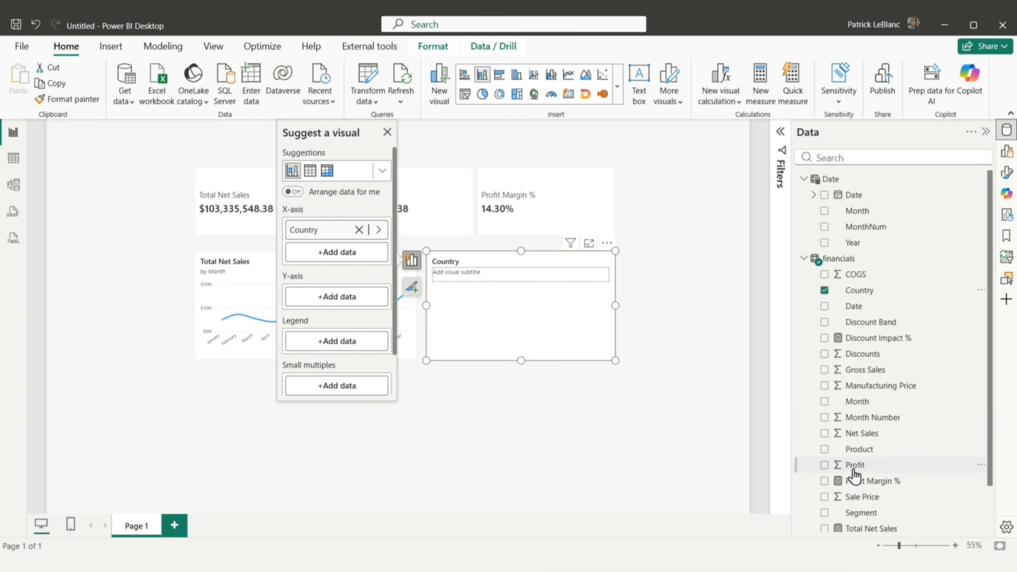
pyautogui.scroll(-1, 881, 482)
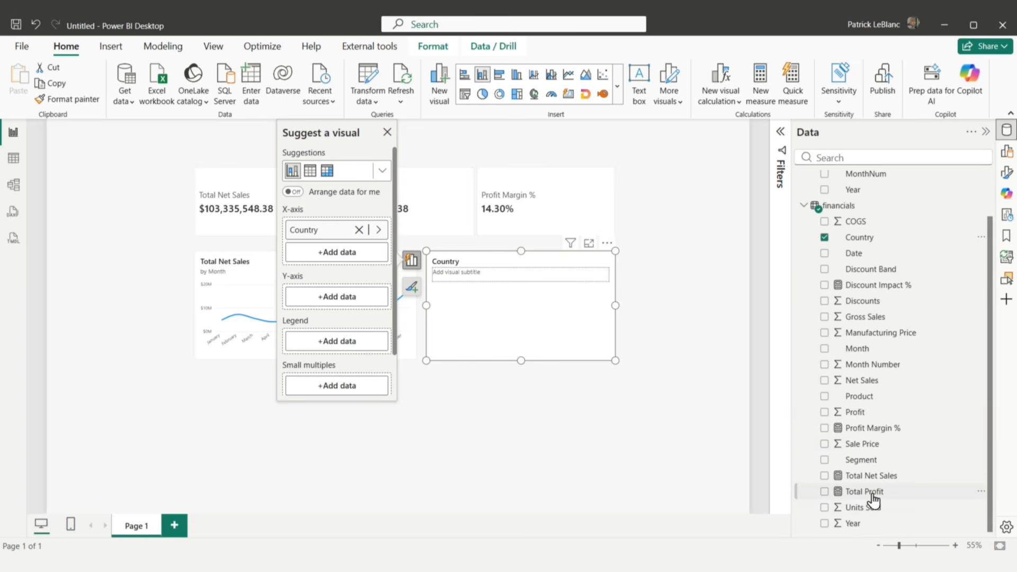
pyautogui.click(825, 491)
pyautogui.click(615, 421)
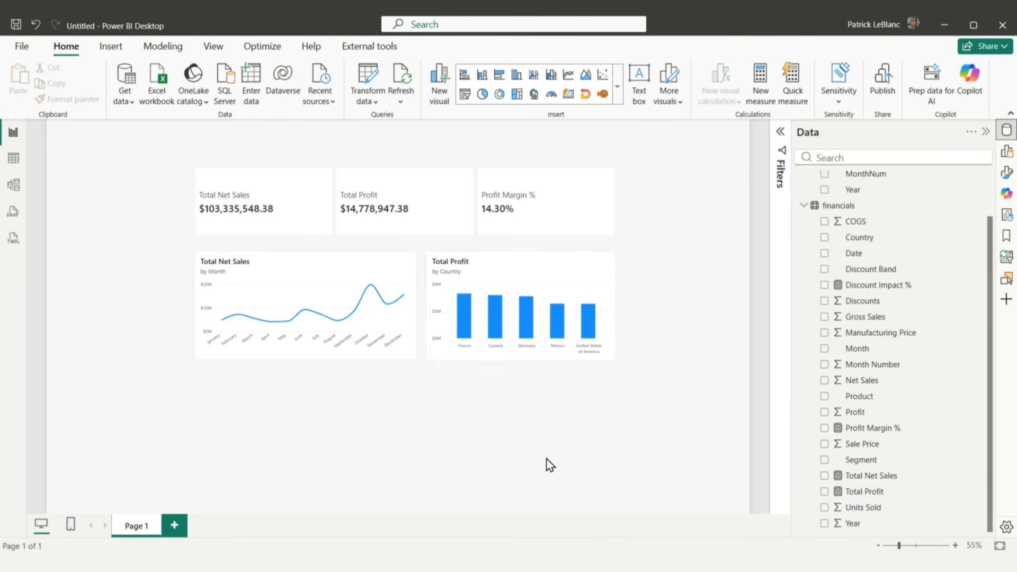
# Step: Collapse the field list and move all the visuals together slightly up and to the left on the report page
pyautogui.click(986, 132)
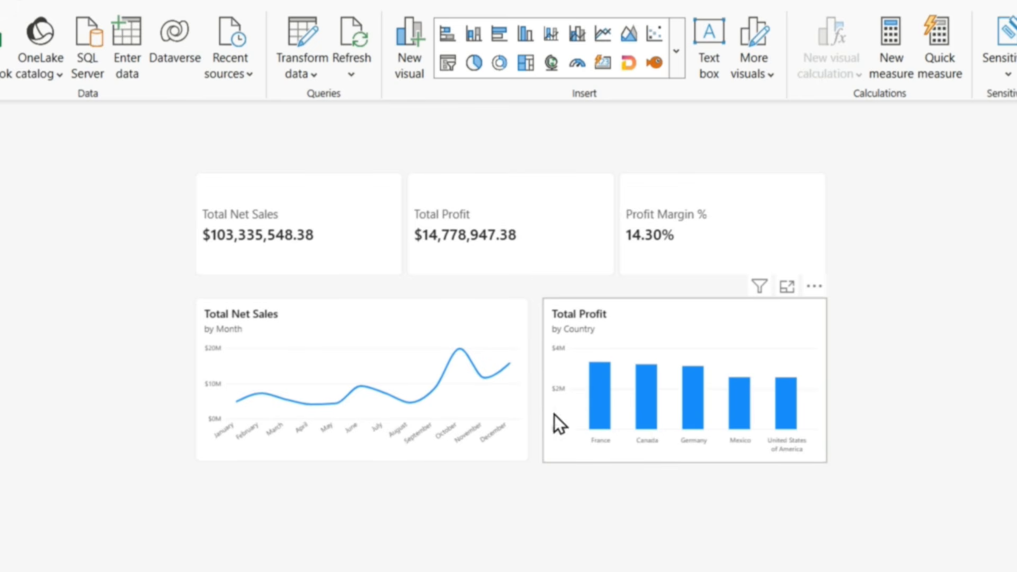
pyautogui.moveTo(844, 557); pyautogui.dragTo(117, 118)
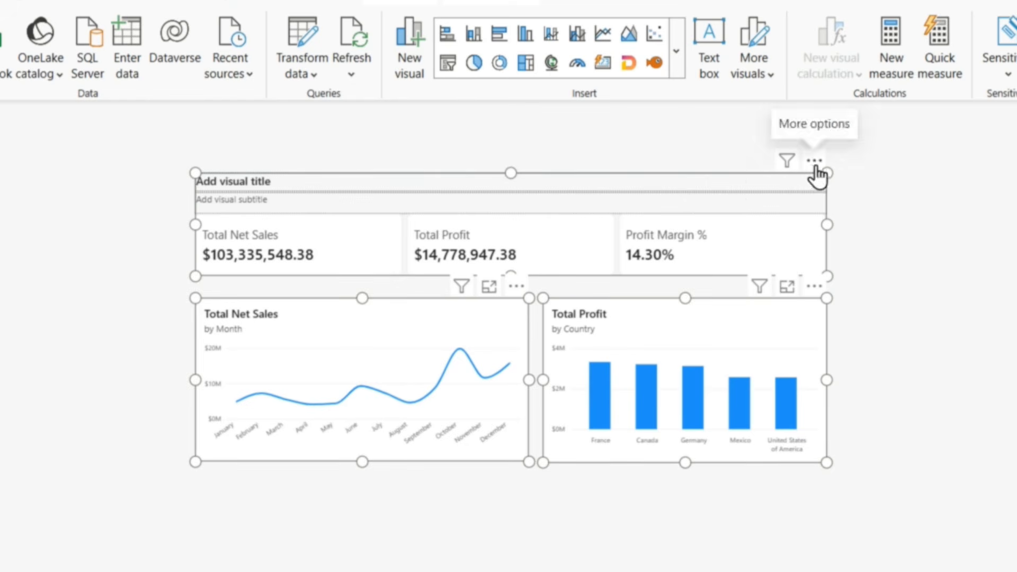
pyautogui.click(666, 489)
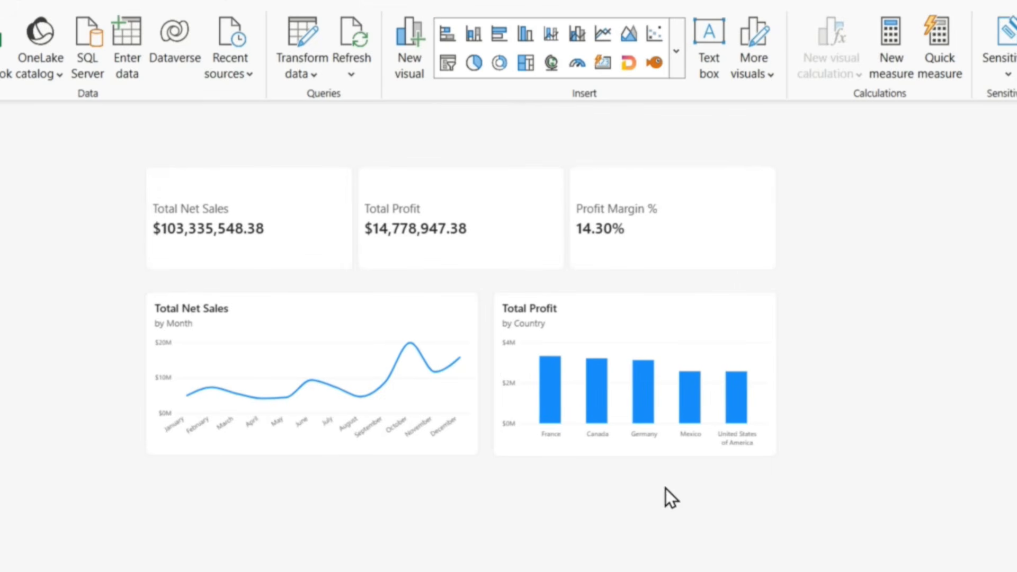
# Step: Insert a table visual below the line chart and widen it to span both charts
pyautogui.click(678, 53)
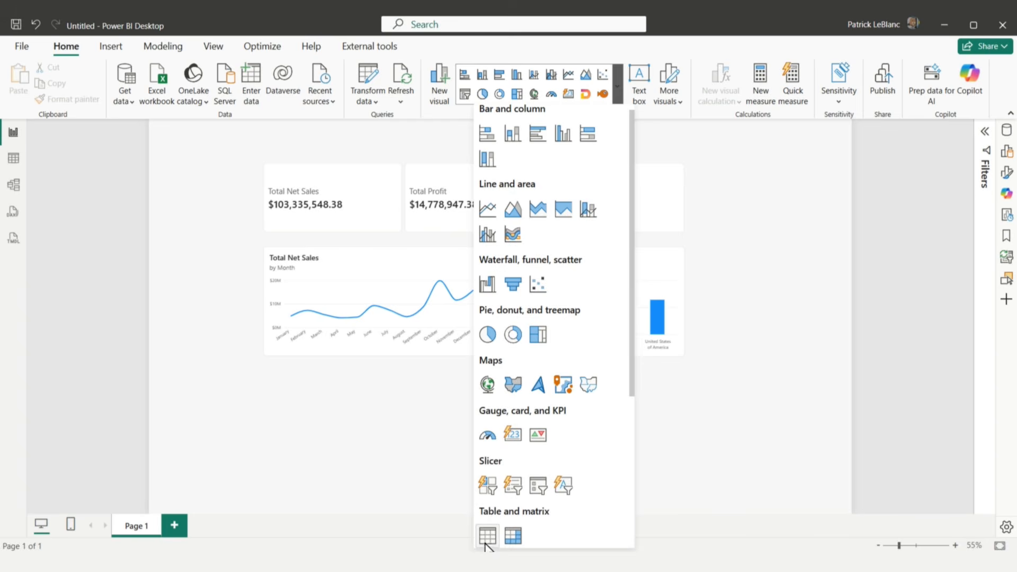
pyautogui.click(486, 539)
pyautogui.moveTo(221, 445); pyautogui.dragTo(283, 410)
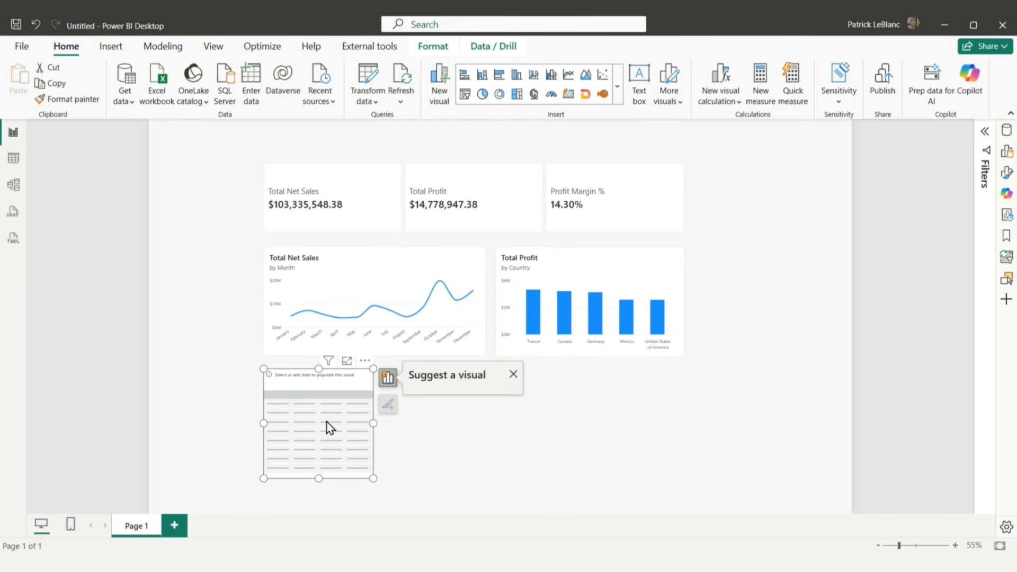
pyautogui.moveTo(376, 423); pyautogui.dragTo(687, 419)
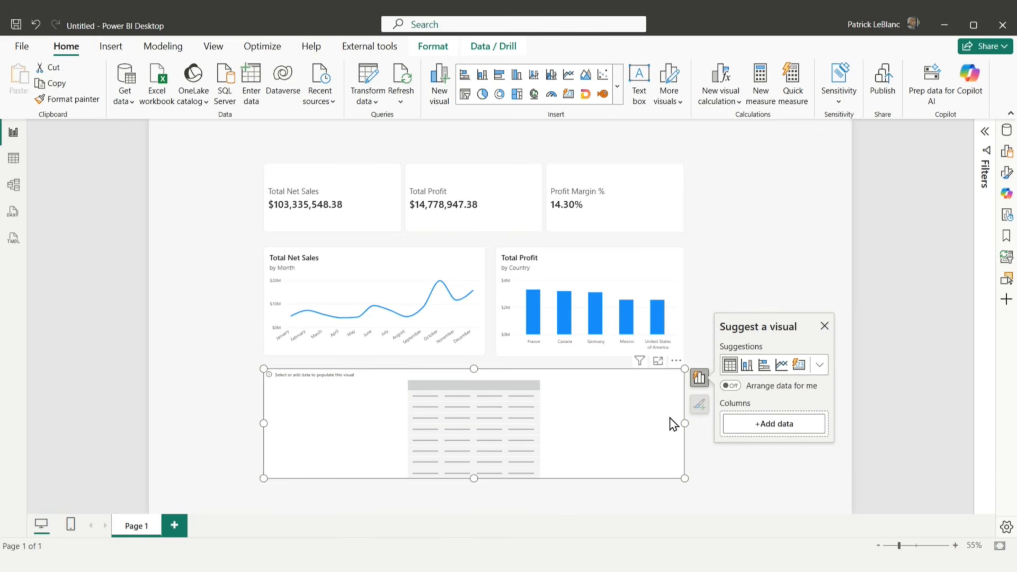
# Step: Add Segment, Country, Product, Discount Band, Total Net Sales and Total Profit as the table's columns
pyautogui.click(1006, 130)
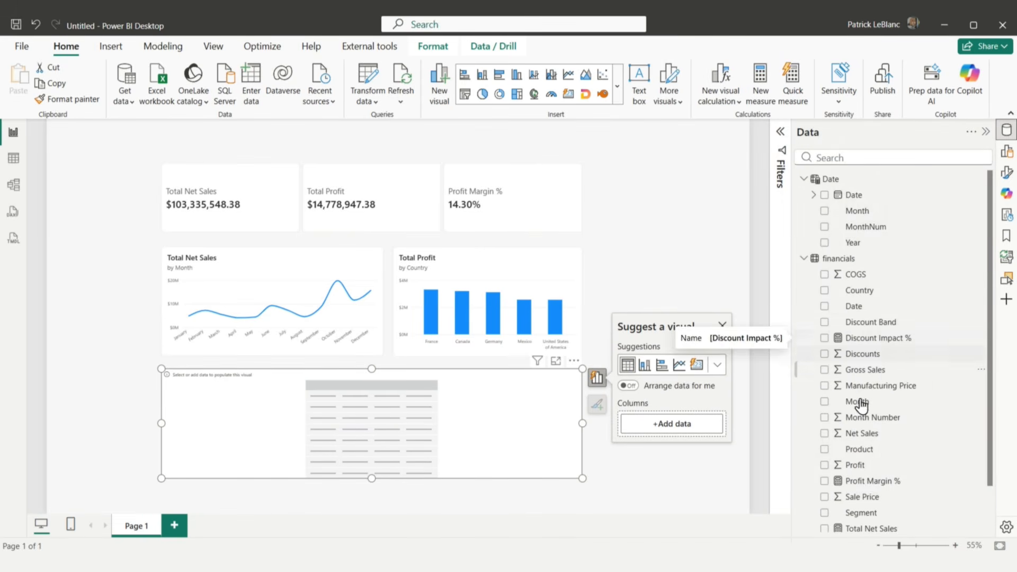
pyautogui.click(825, 514)
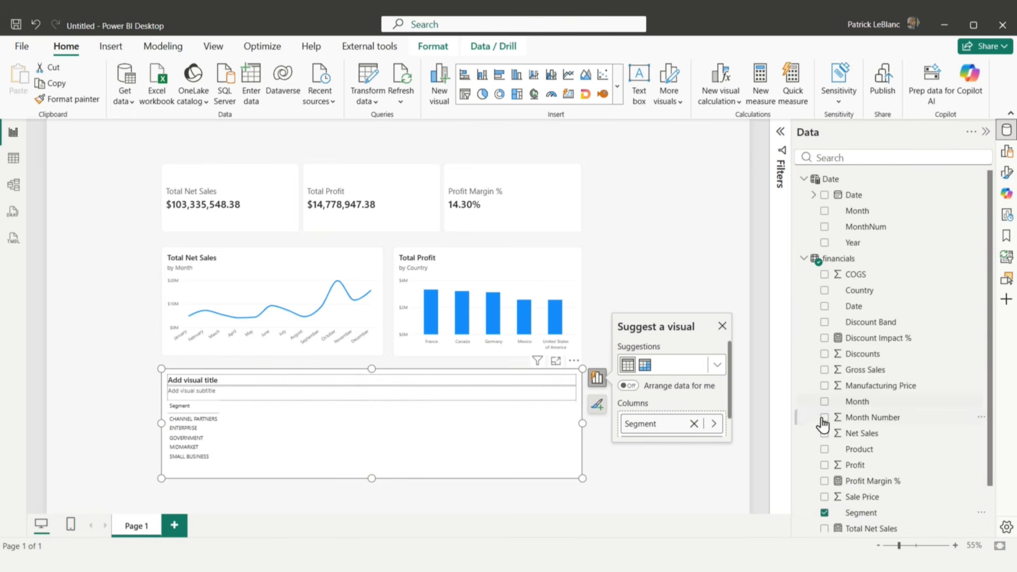
pyautogui.click(825, 291)
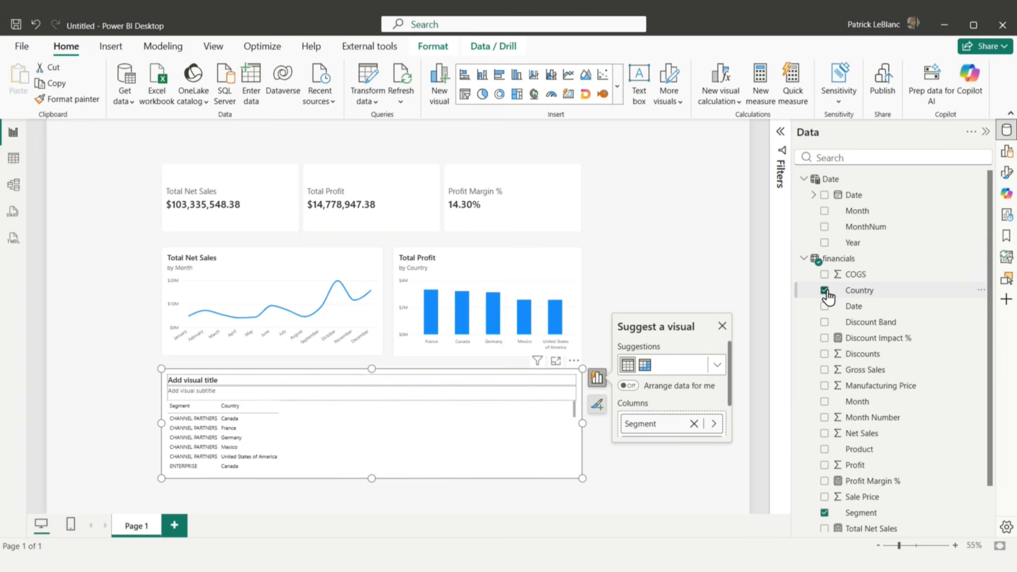
pyautogui.click(825, 449)
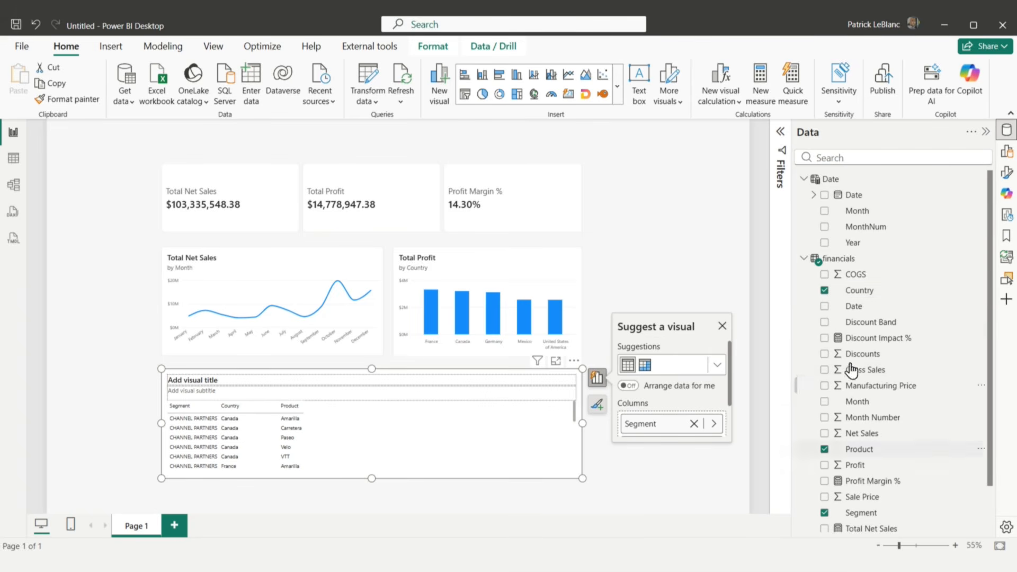
pyautogui.click(825, 323)
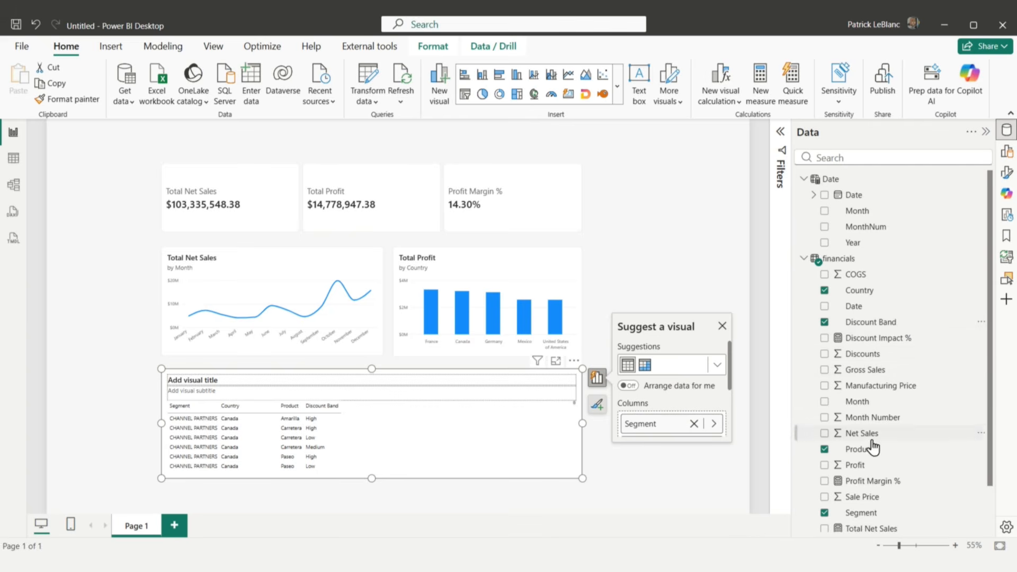
pyautogui.scroll(-1, 826, 484)
pyautogui.click(824, 476)
pyautogui.click(824, 492)
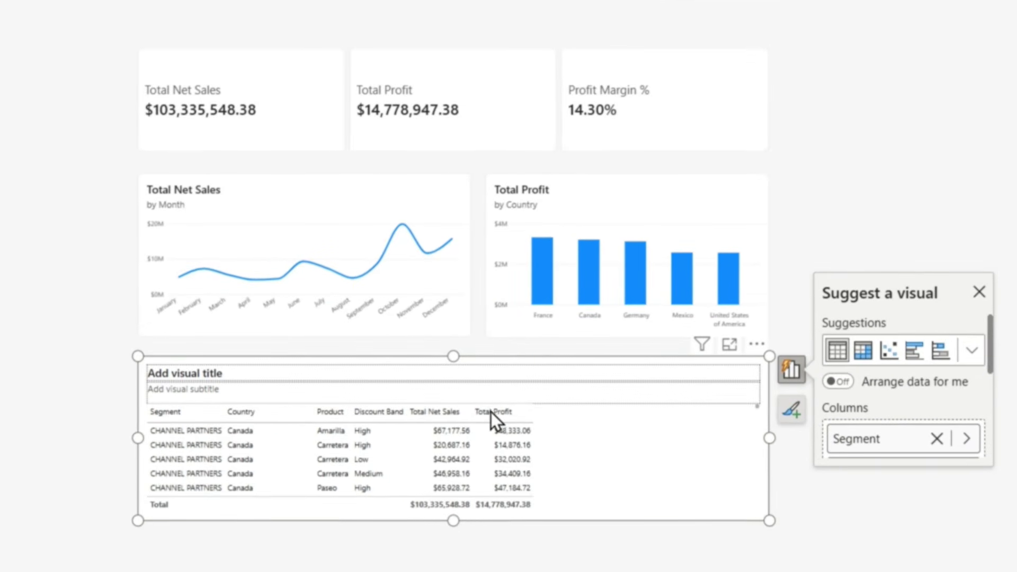
# Step: Sort the table by Total Profit in ascending and finally descending order, and collapse the field list
pyautogui.click(490, 412)
pyautogui.click(490, 412)
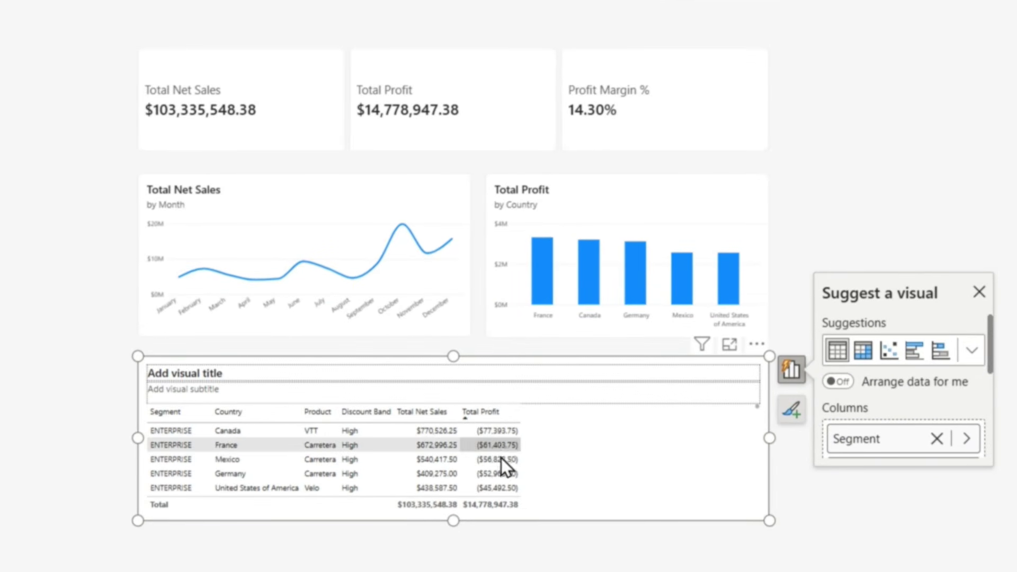
pyautogui.click(488, 413)
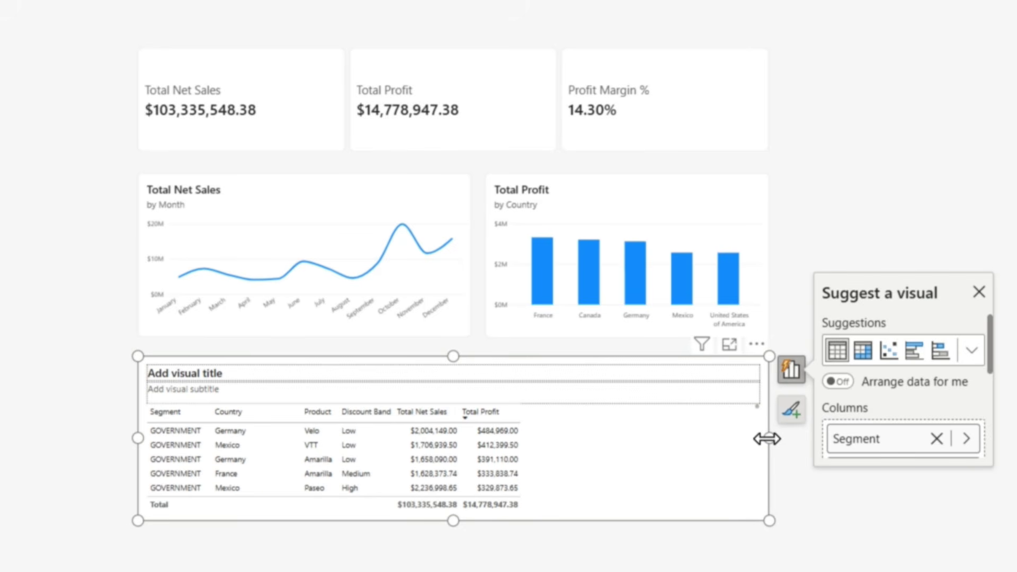
pyautogui.click(833, 495)
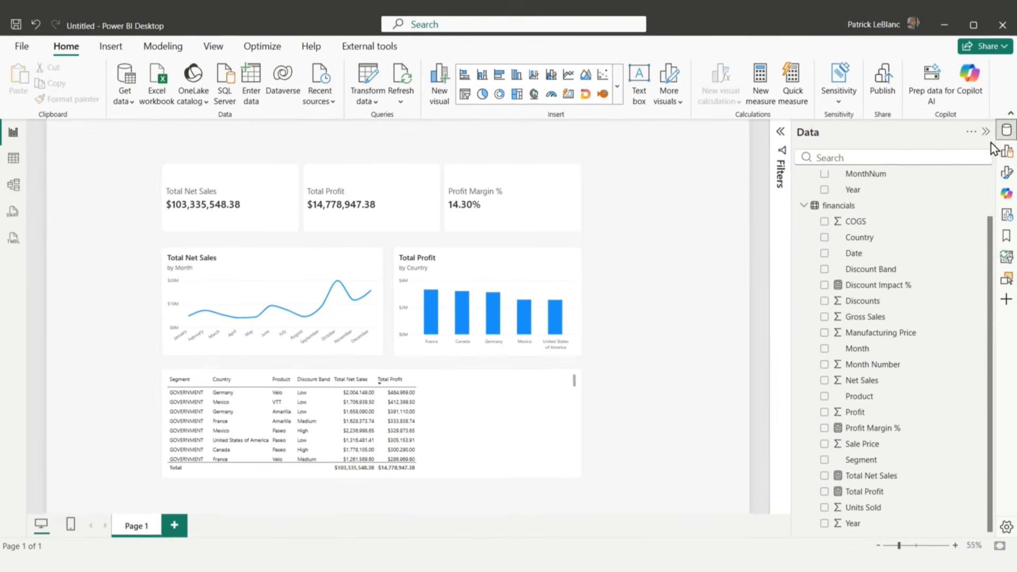
pyautogui.click(986, 132)
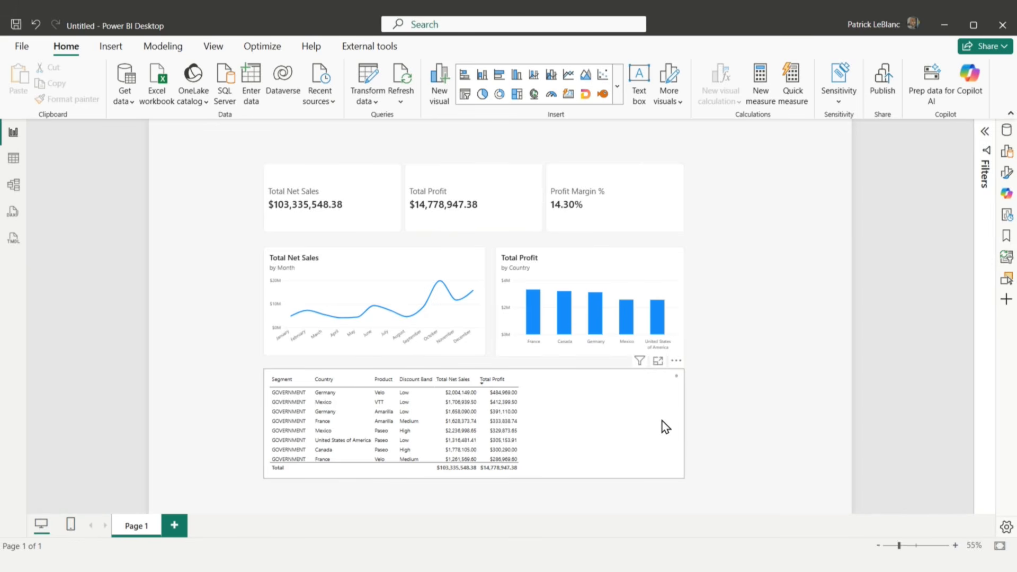
# Step: Filter the table visual to Total Profit greater than 0 and sort it by Total Profit in ascending order
pyautogui.click(653, 455)
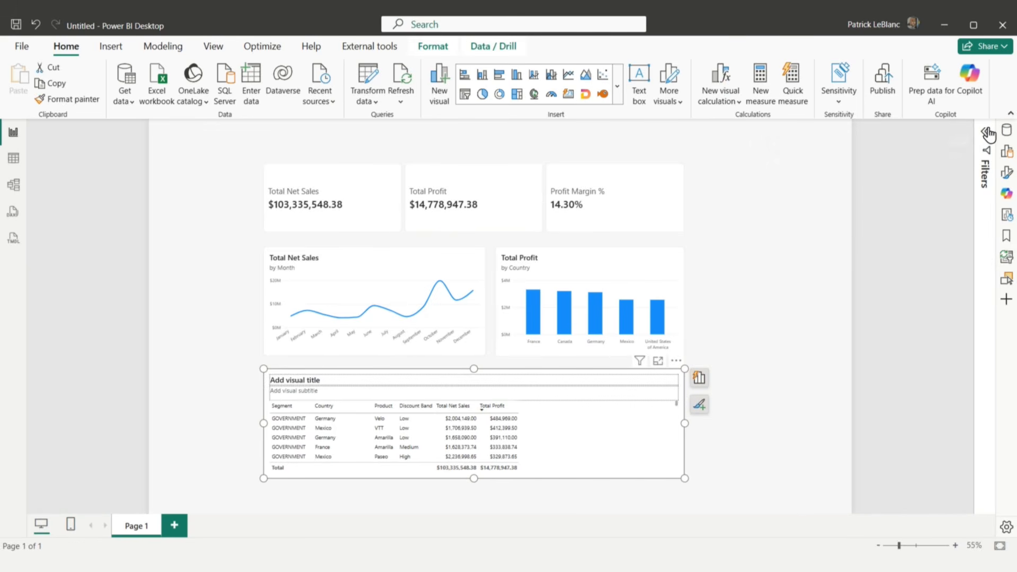
pyautogui.click(985, 132)
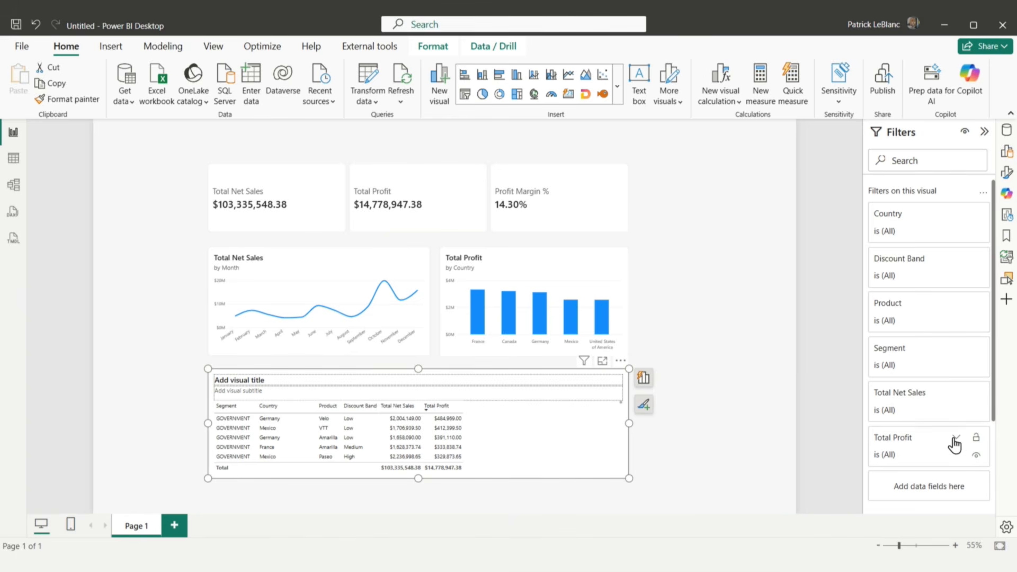
pyautogui.click(956, 438)
pyautogui.click(921, 254)
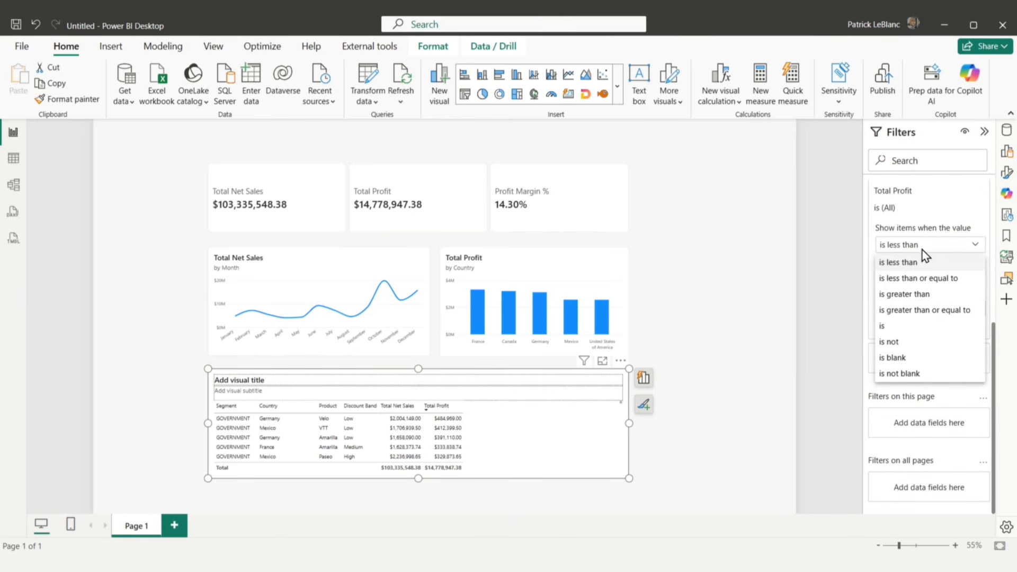
pyautogui.click(916, 295)
pyautogui.click(892, 263)
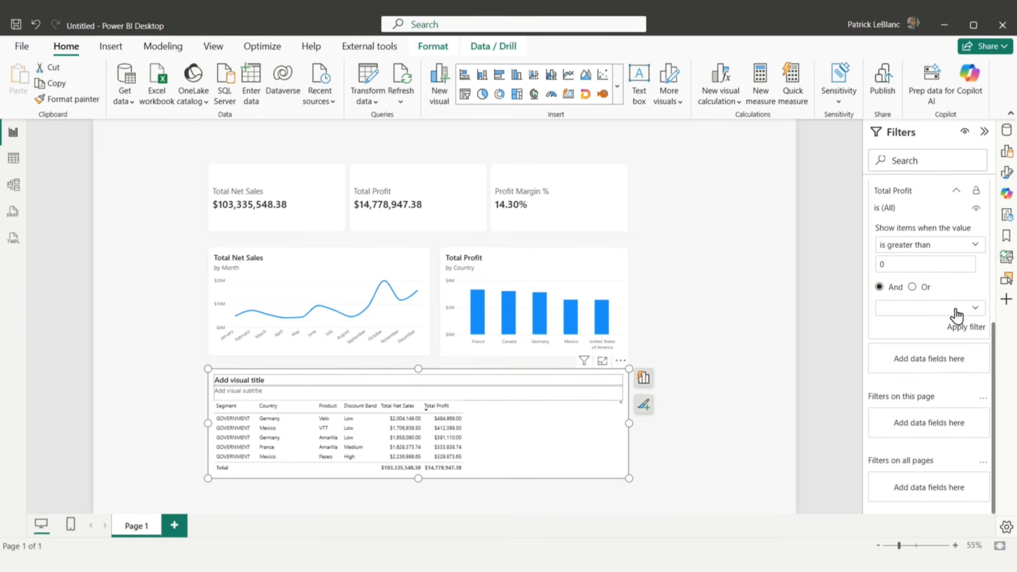
pyautogui.click(959, 332)
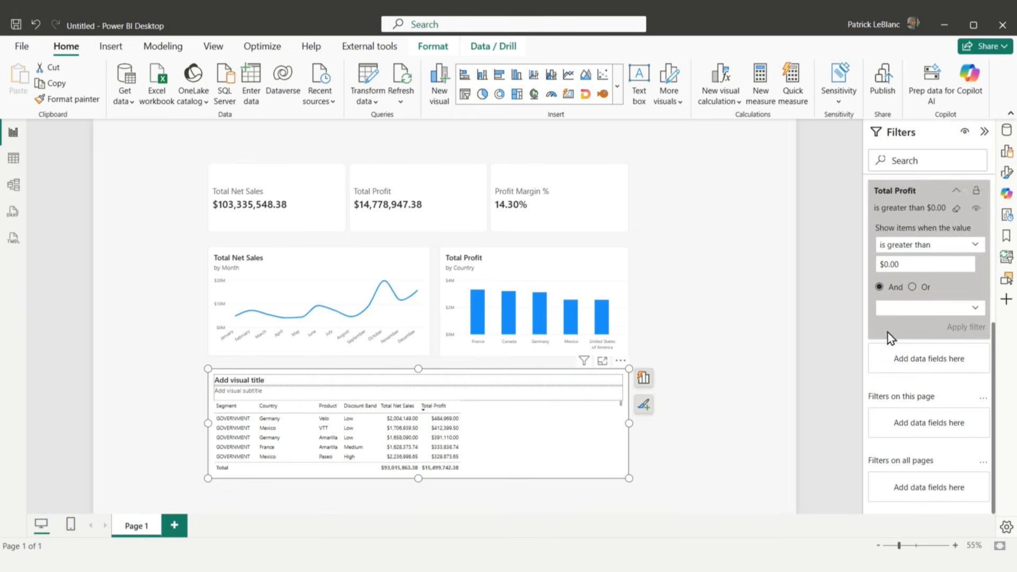
pyautogui.click(442, 408)
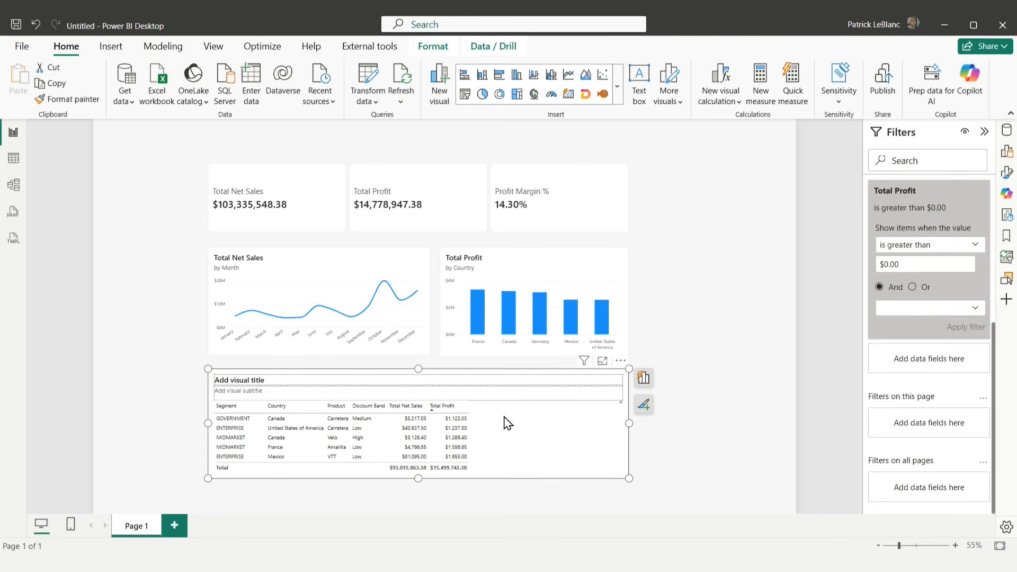
# Step: Sort the detail table by Total Profit in descending order and deselect it
pyautogui.click(450, 405)
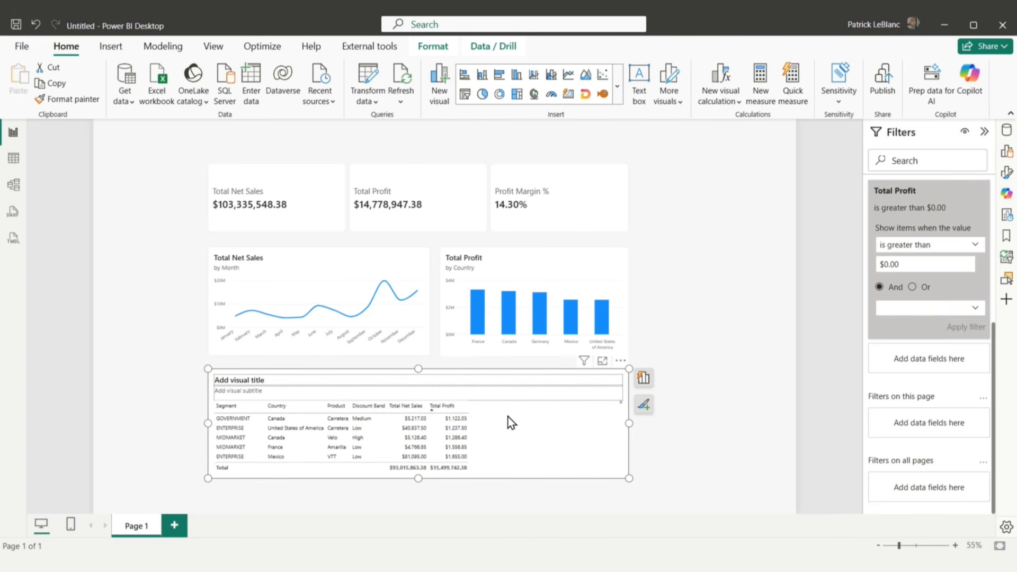
pyautogui.click(719, 308)
# Step: Create a slicer from the financials table's Segment field and place it beside the KPI cards
pyautogui.click(1006, 131)
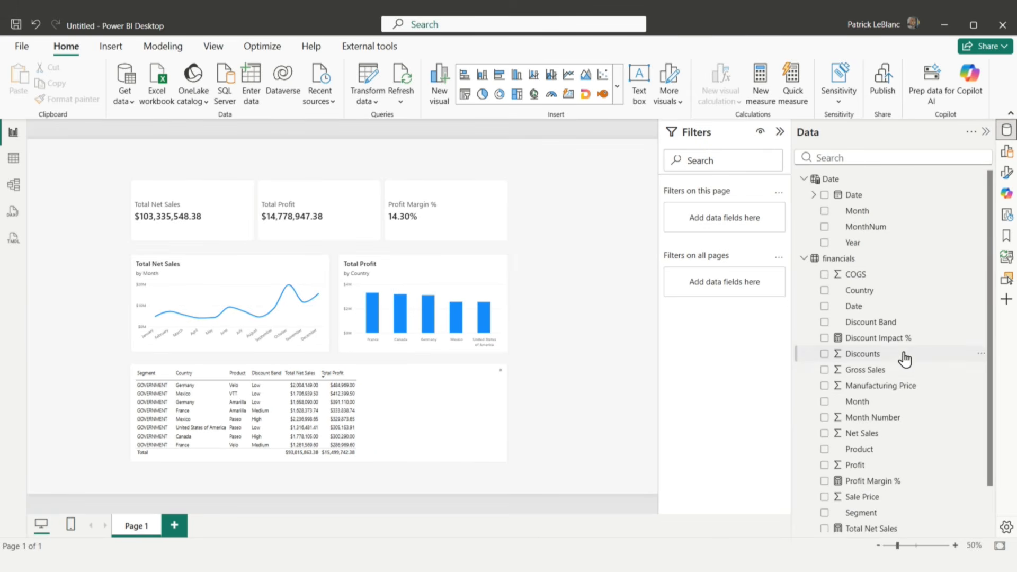
pyautogui.scroll(-1, 899, 455)
pyautogui.moveTo(895, 460); pyautogui.dragTo(600, 164)
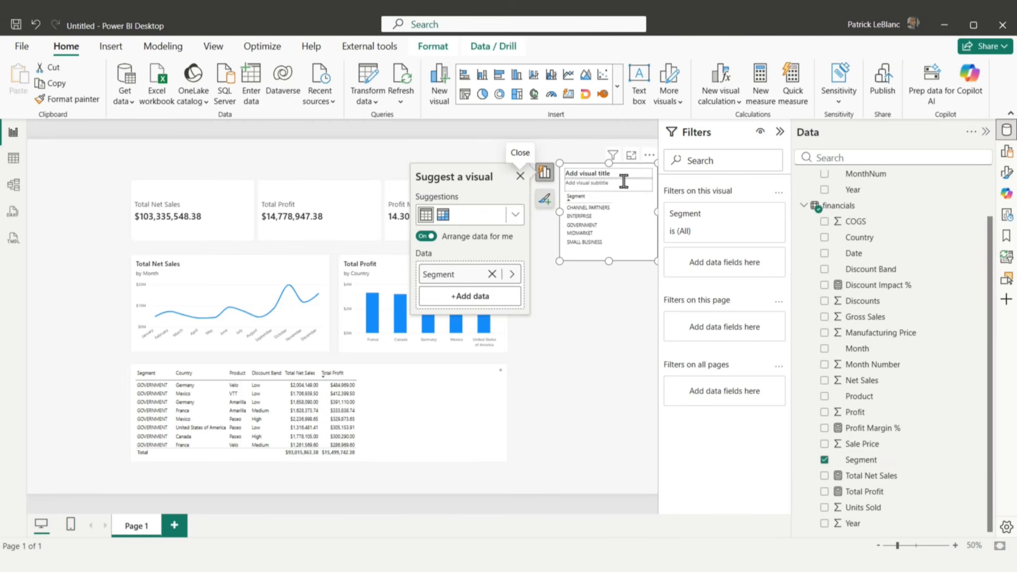
pyautogui.click(619, 90)
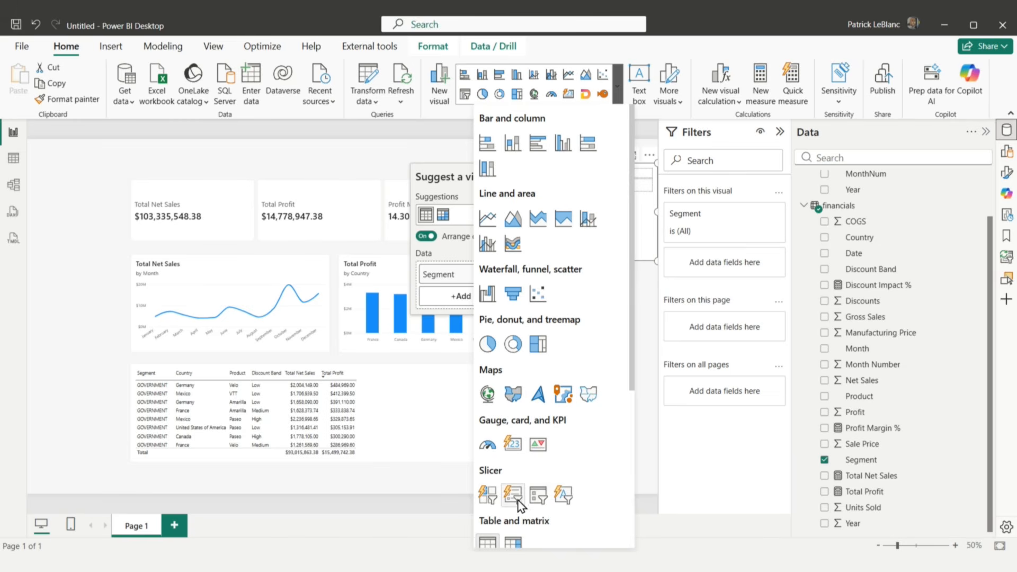
pyautogui.click(538, 496)
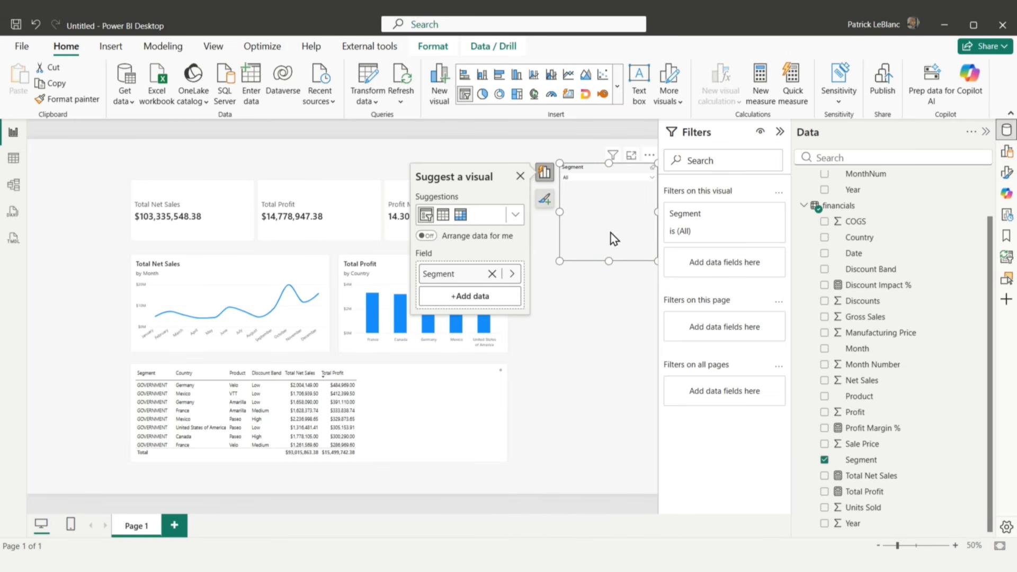
pyautogui.moveTo(611, 233); pyautogui.dragTo(585, 250)
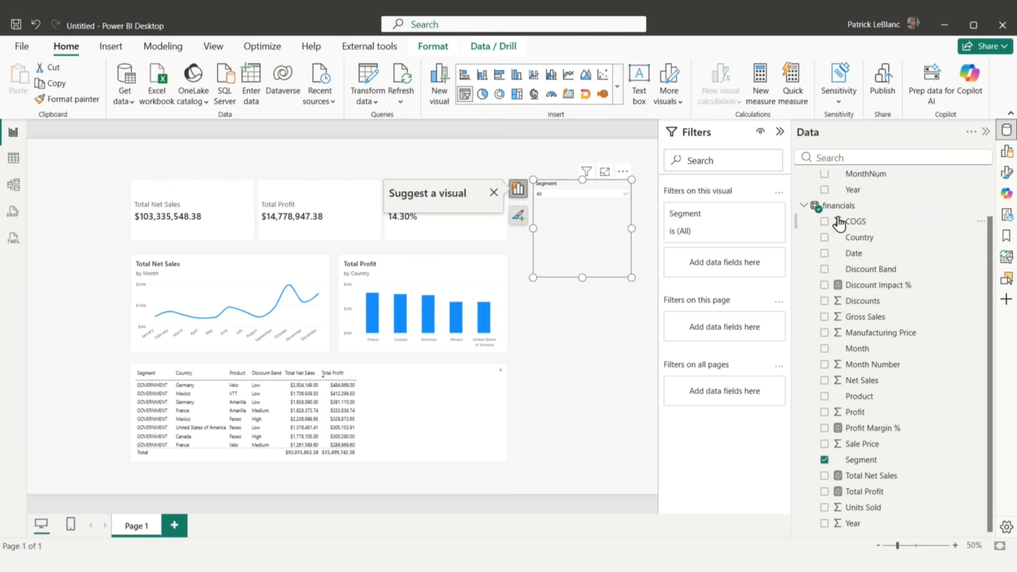
# Step: Change the Segment slicer's style from a dropdown to a vertical list of checkboxes
pyautogui.click(1006, 172)
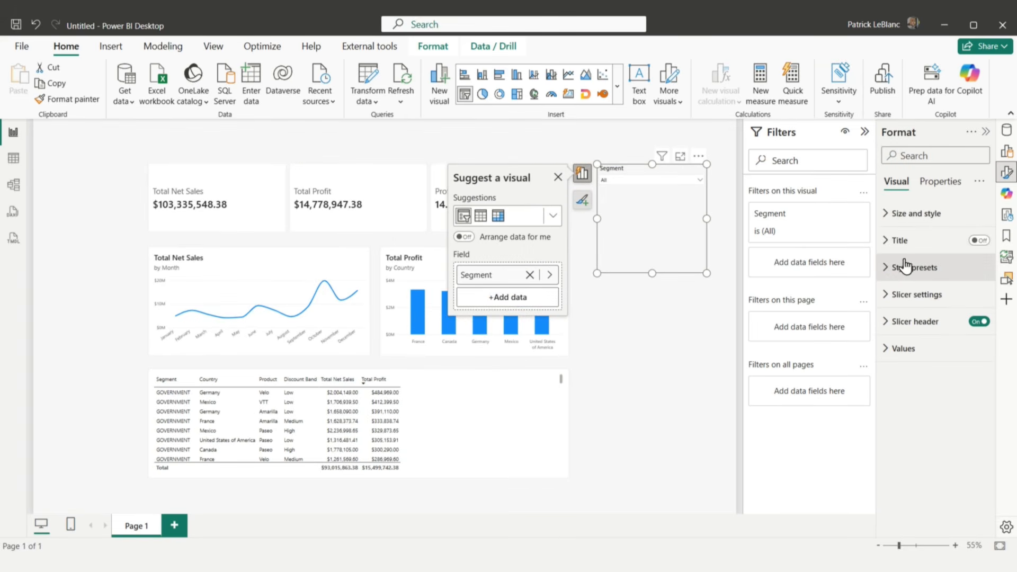
pyautogui.click(914, 294)
pyautogui.click(931, 360)
pyautogui.click(912, 377)
pyautogui.click(656, 292)
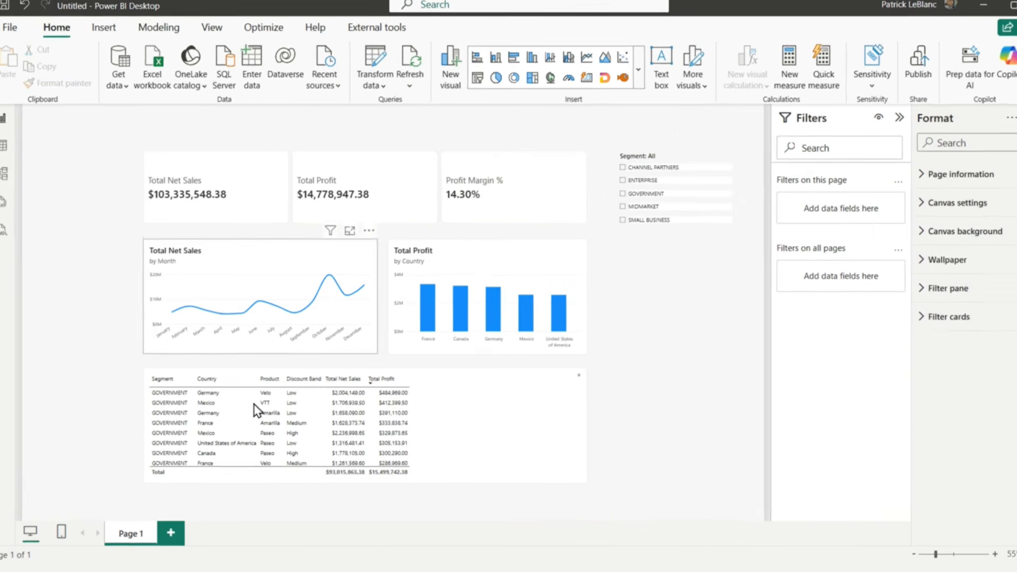
# Step: Filter the report with the Segment slicer by Enterprise, Government, Midmarket and finally Small Business
pyautogui.click(623, 168)
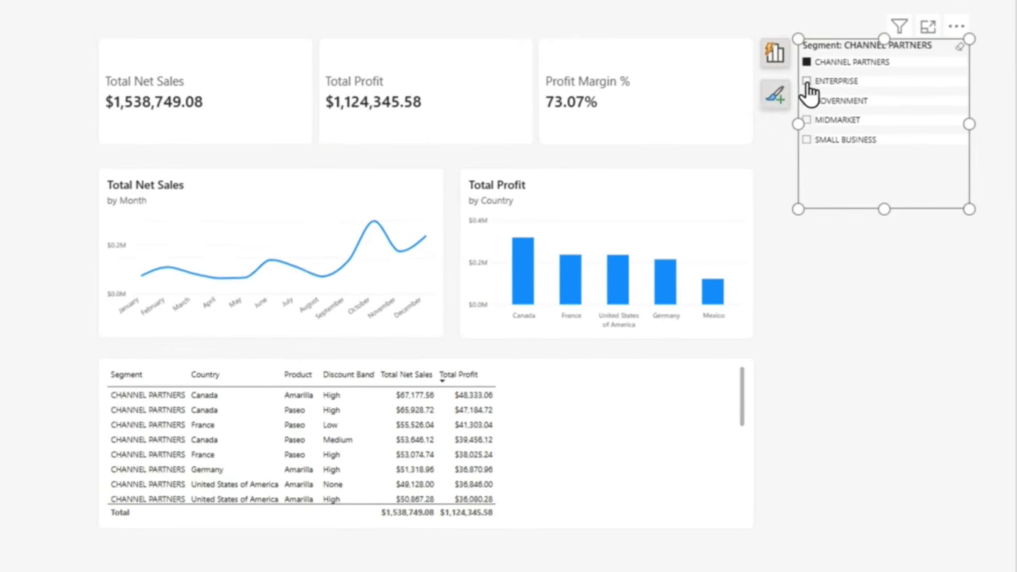
pyautogui.click(808, 82)
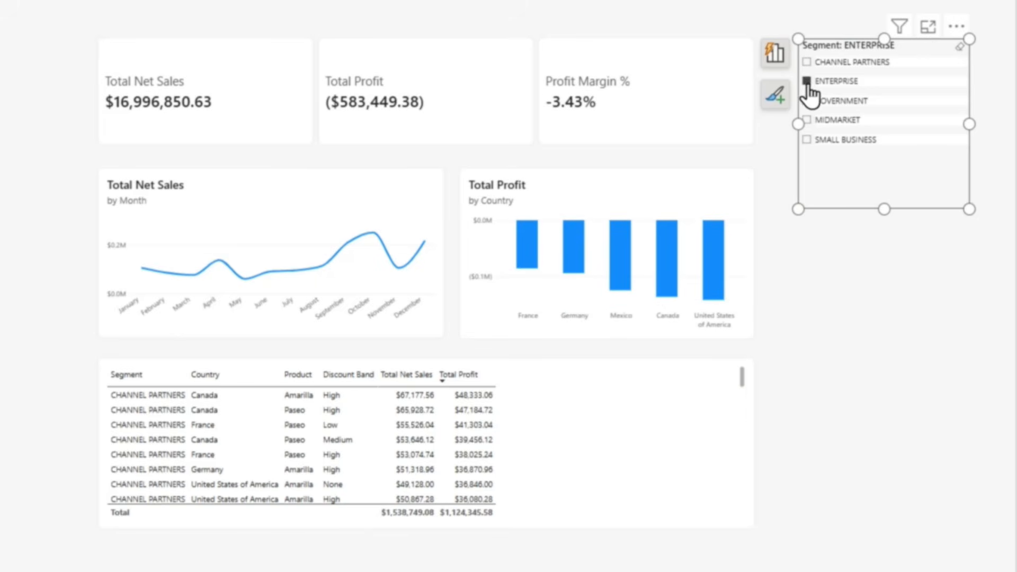
pyautogui.click(808, 102)
pyautogui.click(806, 120)
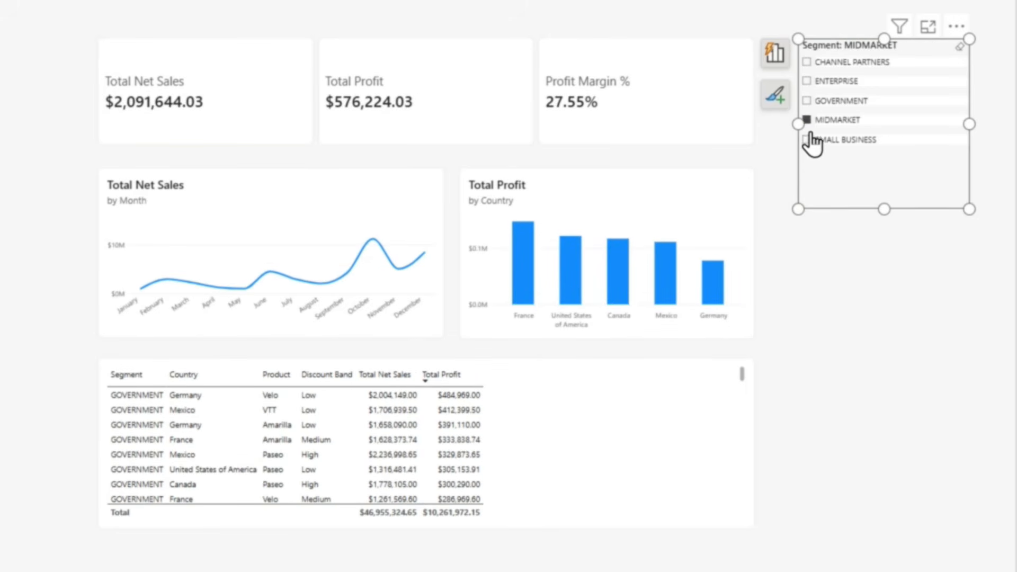
pyautogui.click(807, 140)
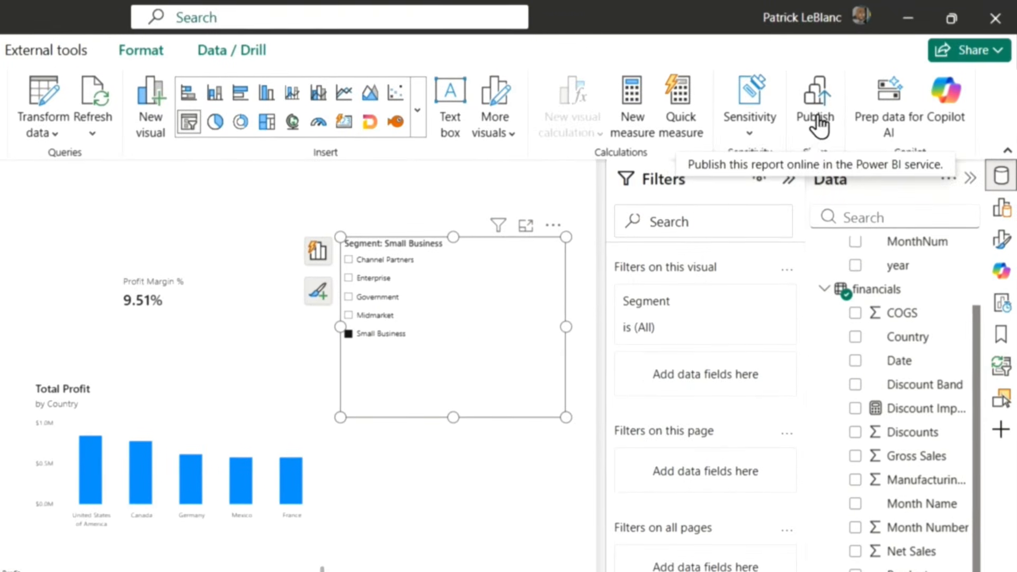
# Step: Publish the Financial Summary report to the Financials workspace
pyautogui.click(819, 122)
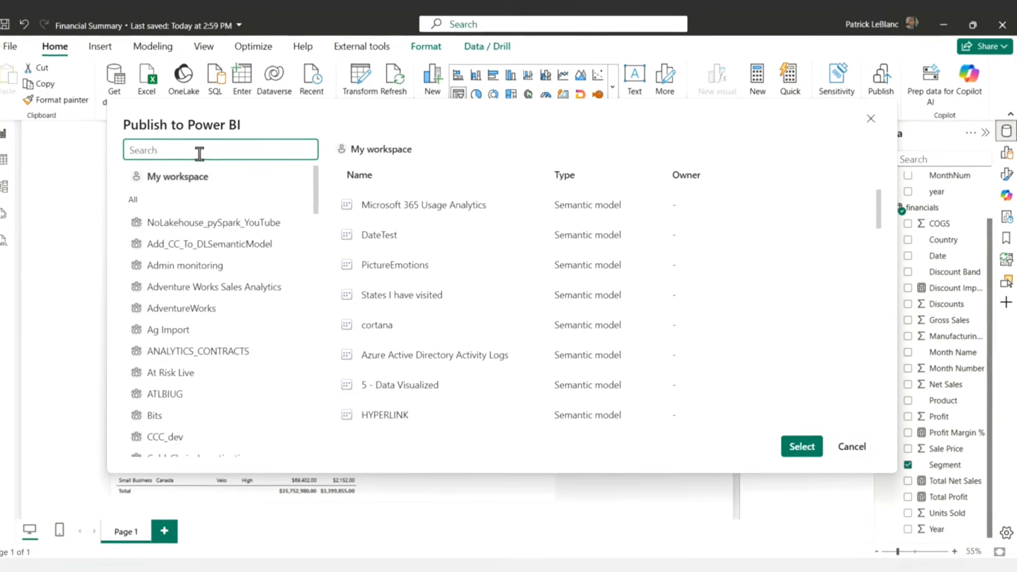
pyautogui.write('finan')
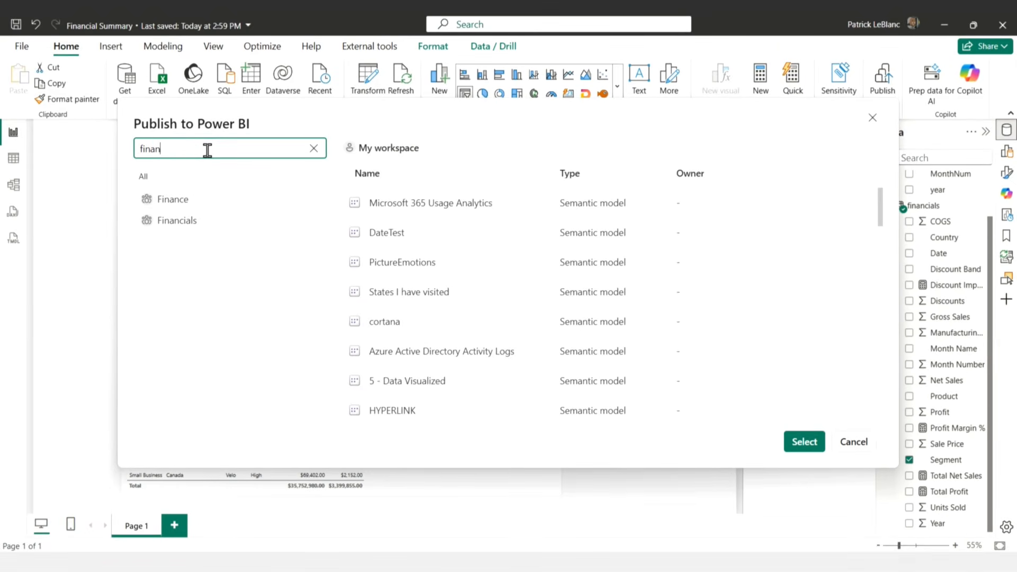
pyautogui.click(177, 222)
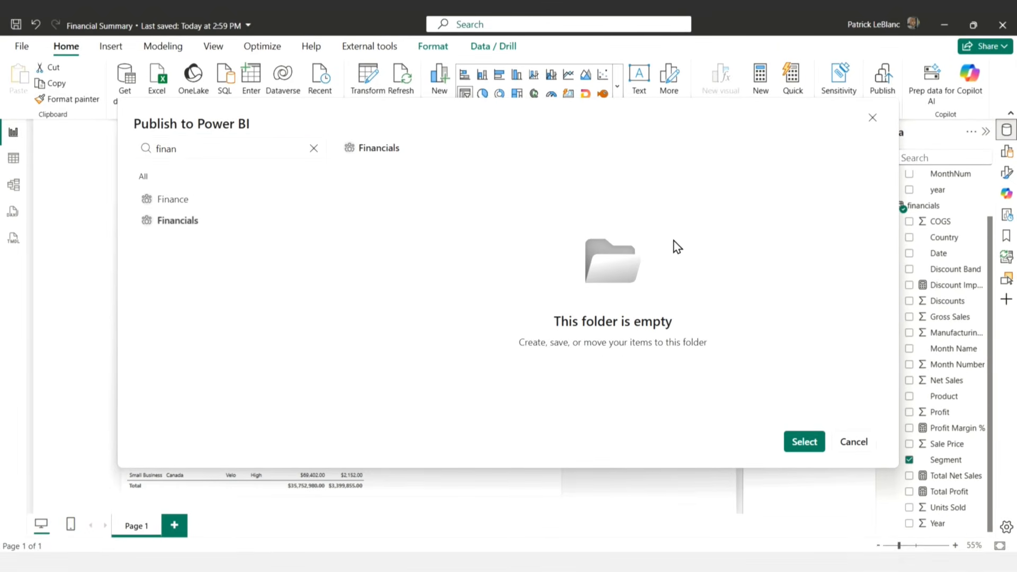
pyautogui.click(799, 441)
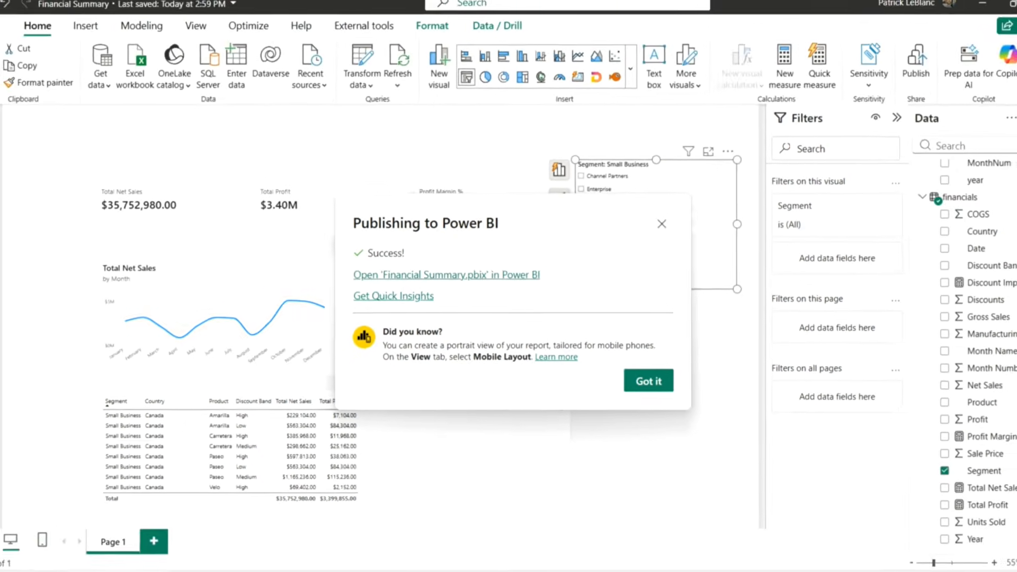
# Step: Switch to the Power BI service in the browser, open the Financial Summary report and test several values of its Segment slicer
pyautogui.click(495, 530)
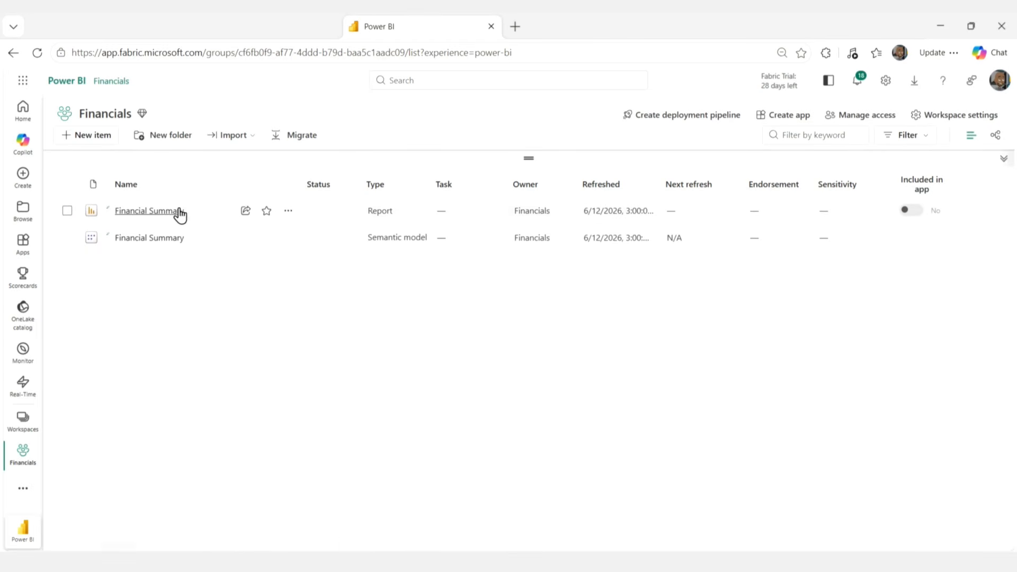
pyautogui.click(164, 212)
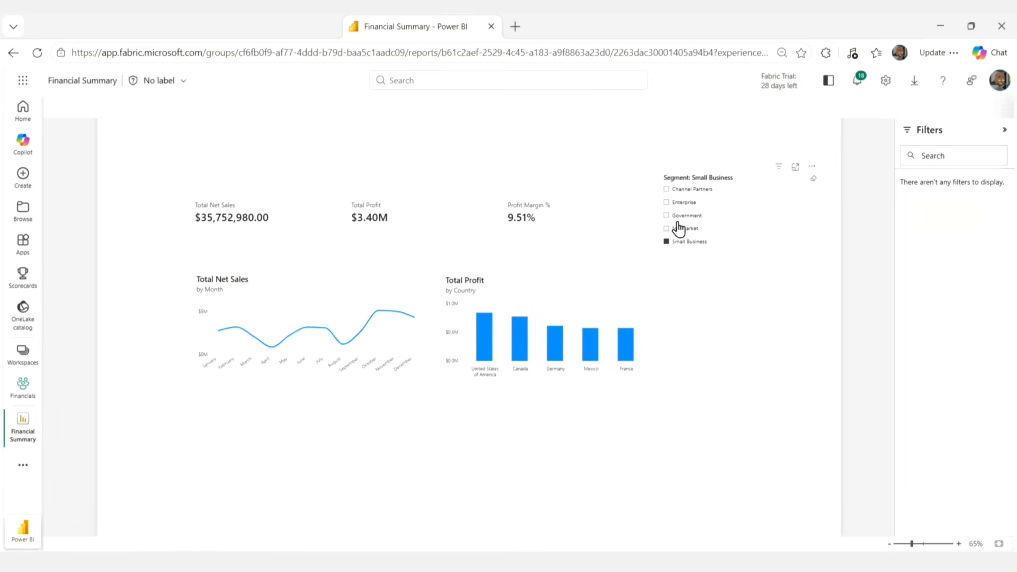
pyautogui.click(668, 202)
pyautogui.click(668, 190)
pyautogui.click(667, 215)
pyautogui.click(667, 229)
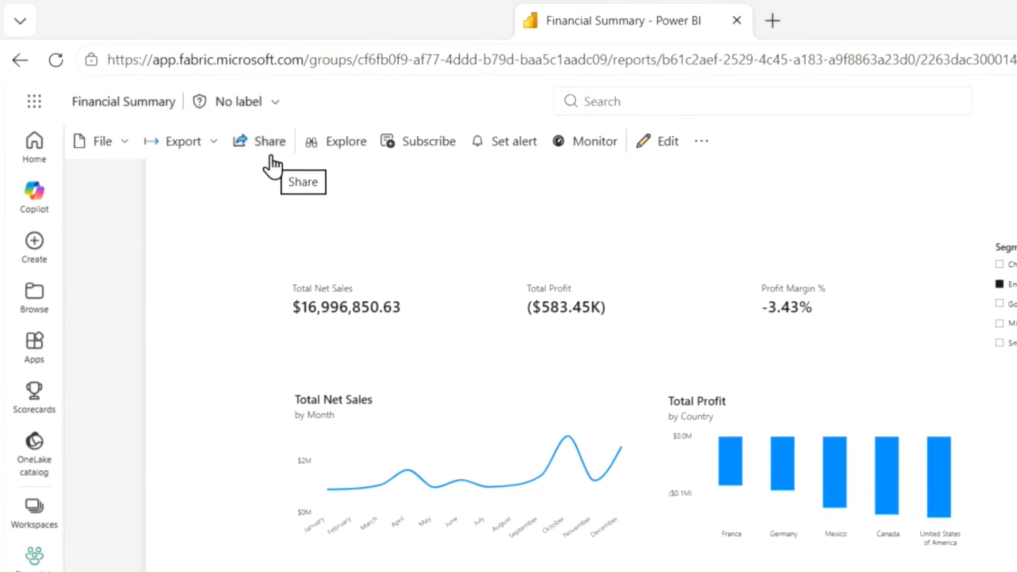
# Step: Examine the report's sharing options and the Financials workspace's form for adding people, closing each without changes
pyautogui.click(264, 142)
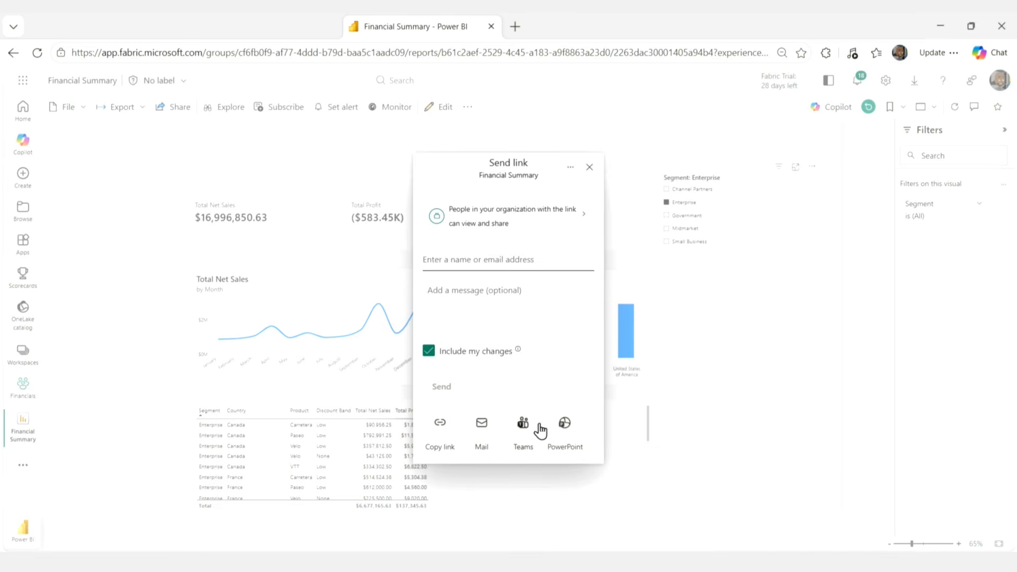
pyautogui.click(589, 167)
pyautogui.click(23, 385)
pyautogui.click(859, 139)
pyautogui.click(881, 196)
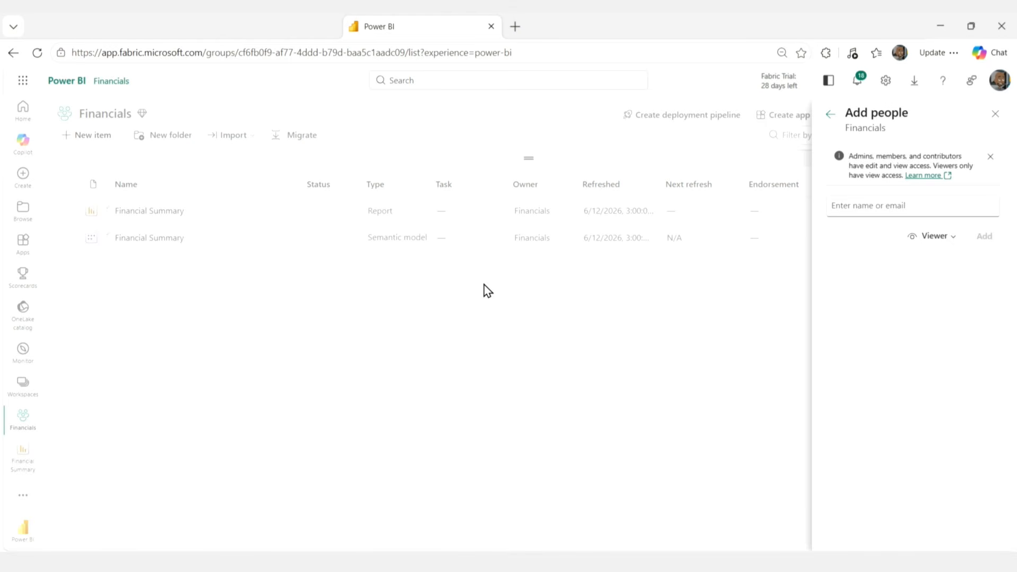
pyautogui.click(995, 117)
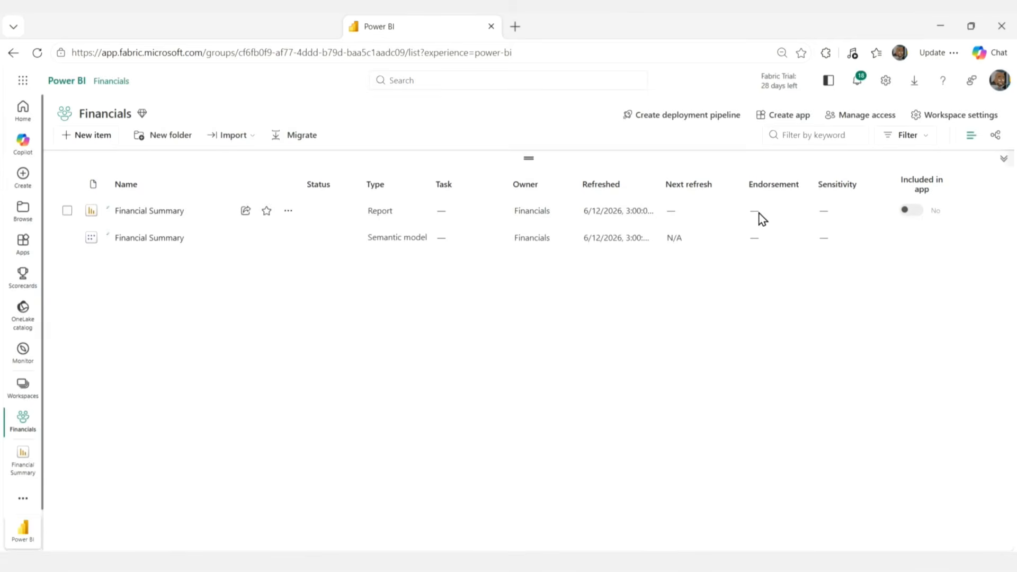
# Step: Start a Financials workspace app with the description "financials" and add the Financial Summary report as its content
pyautogui.click(793, 119)
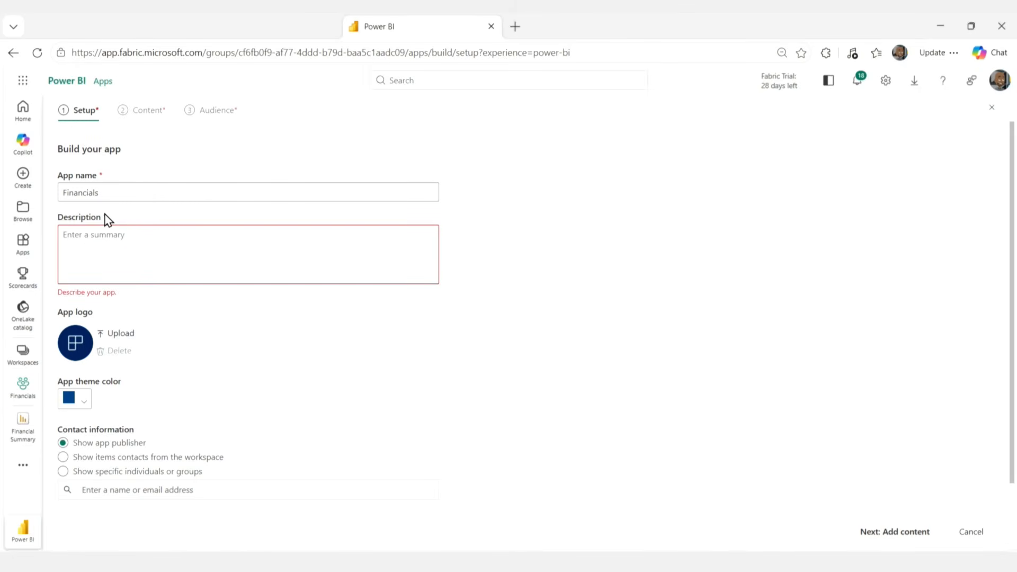
pyautogui.write('financials')
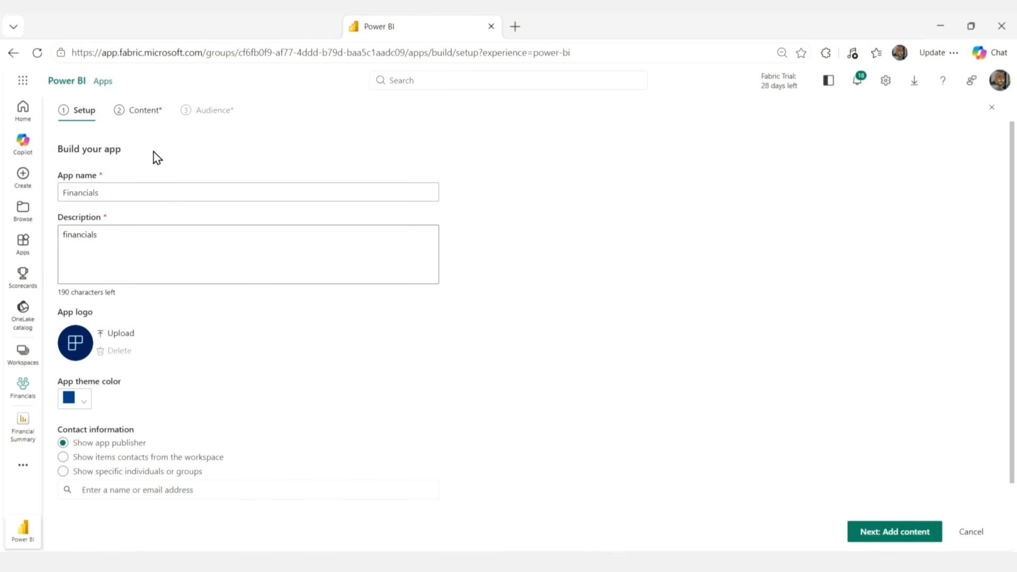
pyautogui.click(144, 110)
pyautogui.click(101, 207)
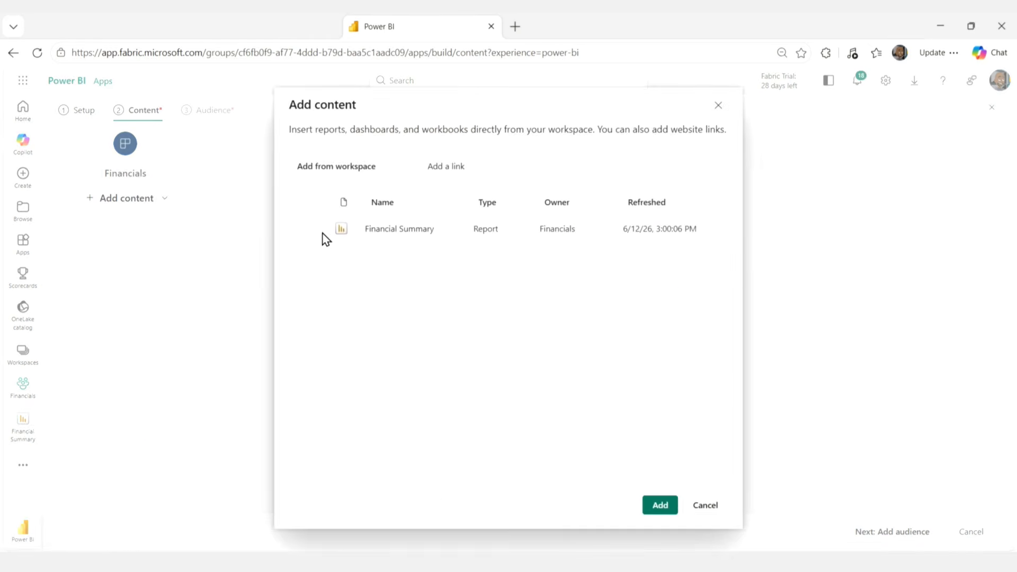
pyautogui.click(317, 229)
pyautogui.click(655, 516)
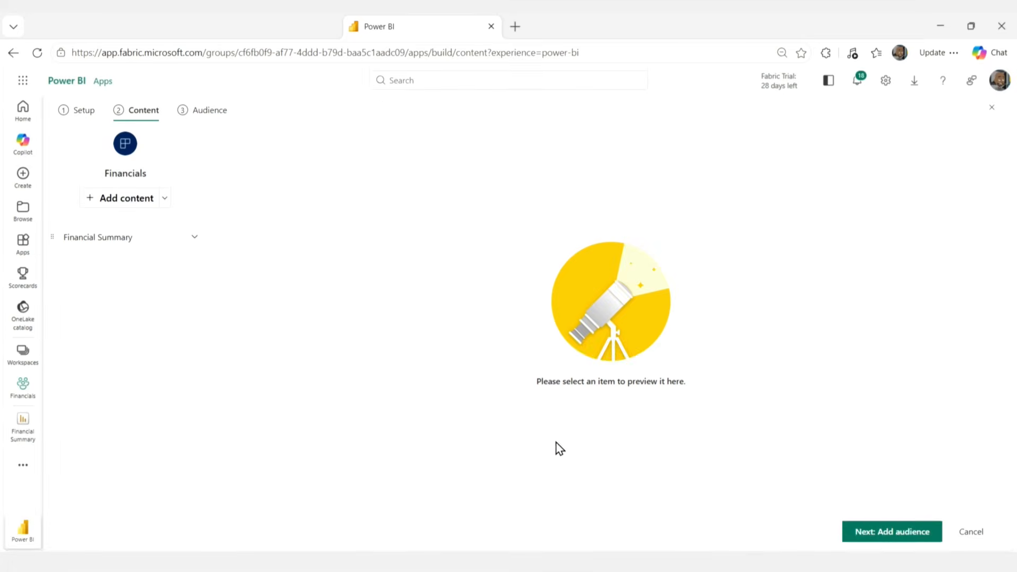
# Step: Proceed to the app's audience setup and look across the Financial Summary report preview
pyautogui.click(895, 535)
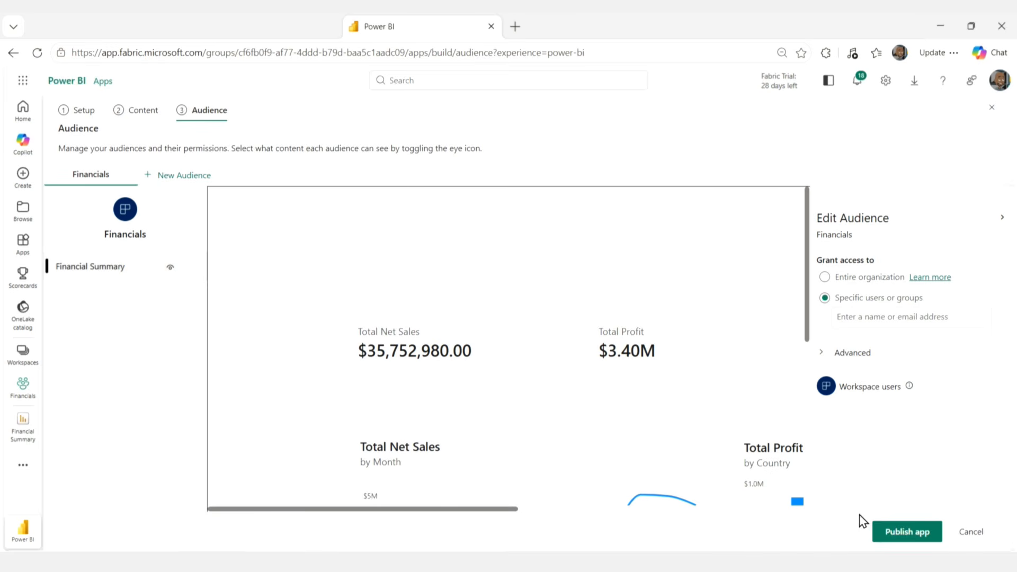
pyautogui.moveTo(493, 509); pyautogui.dragTo(633, 509)
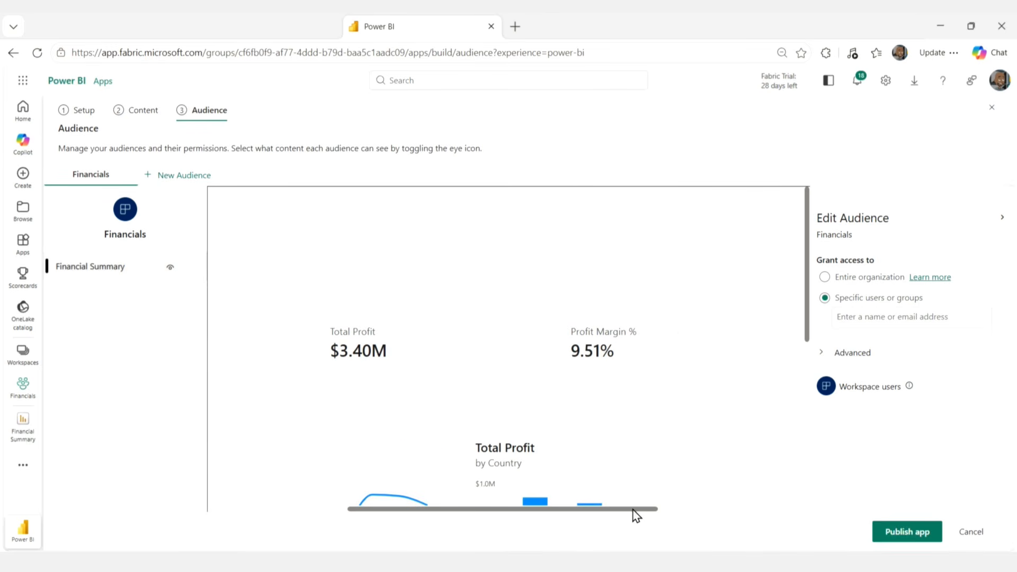